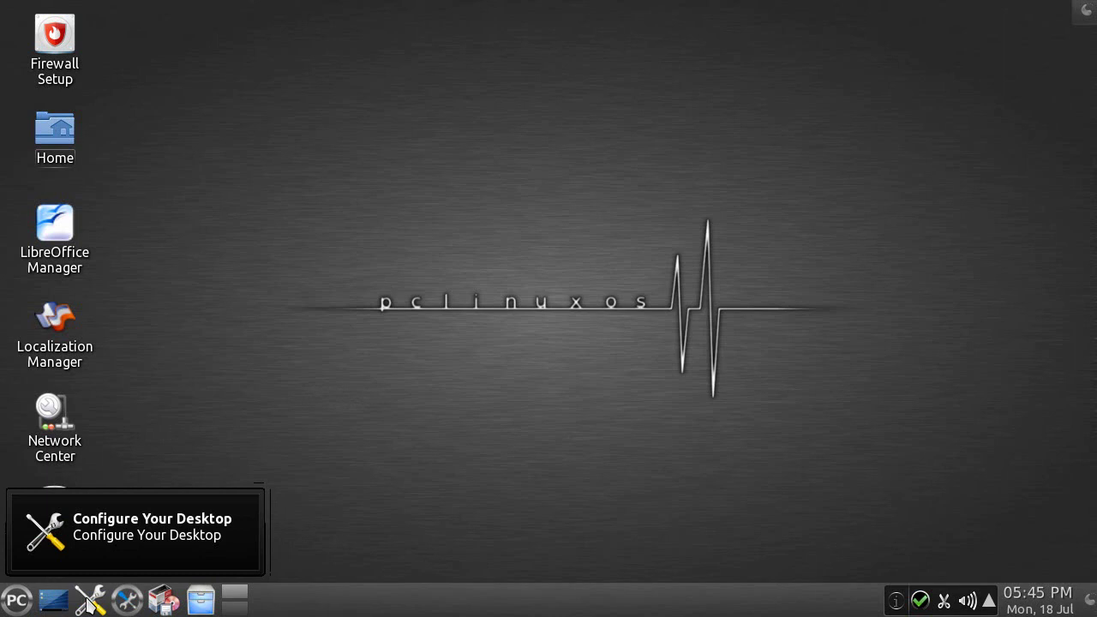
Step: Launch Configure Your Desktop from the taskbar
left_click(90, 603)
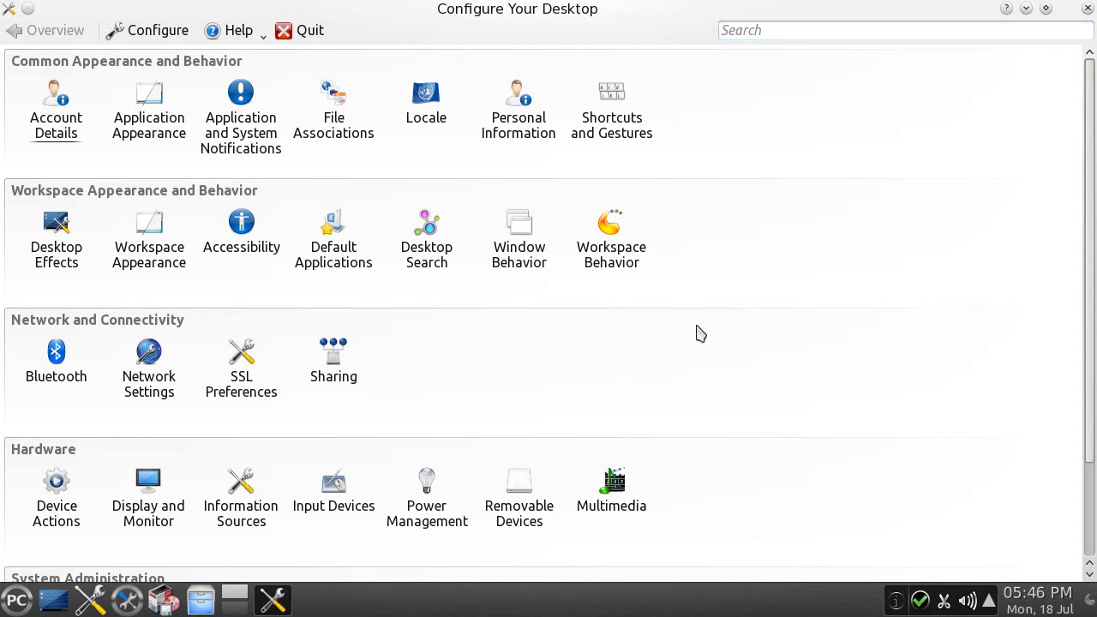
Step: Search the settings modules for 'font' to find Font Installer
scroll(698, 334, "down", 2)
scroll(696, 335, "up", 2)
left_click(756, 29)
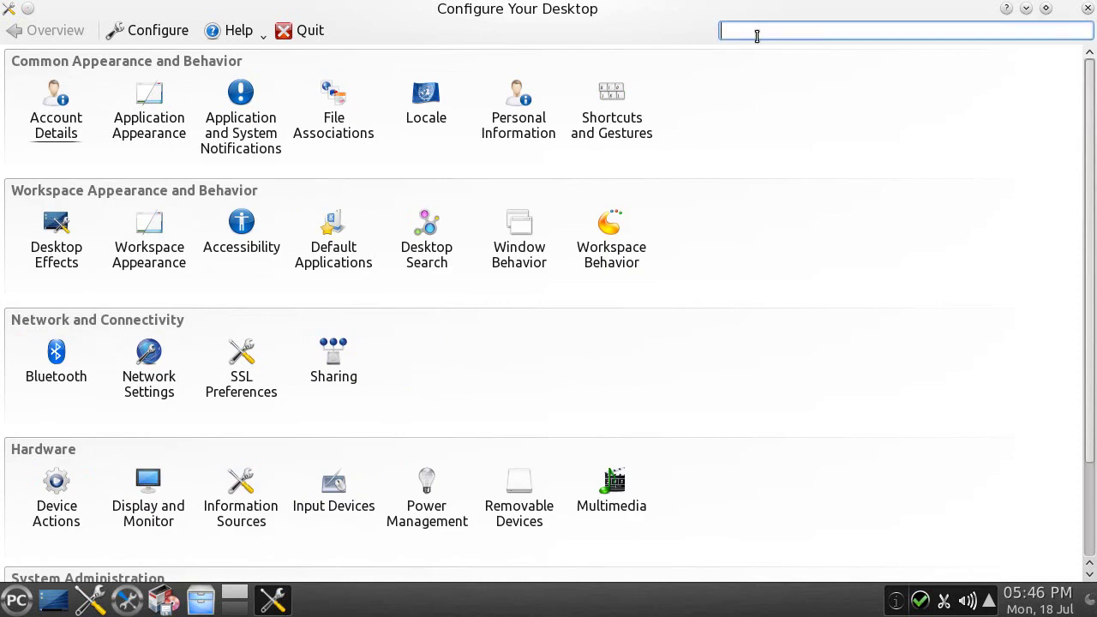
type("font")
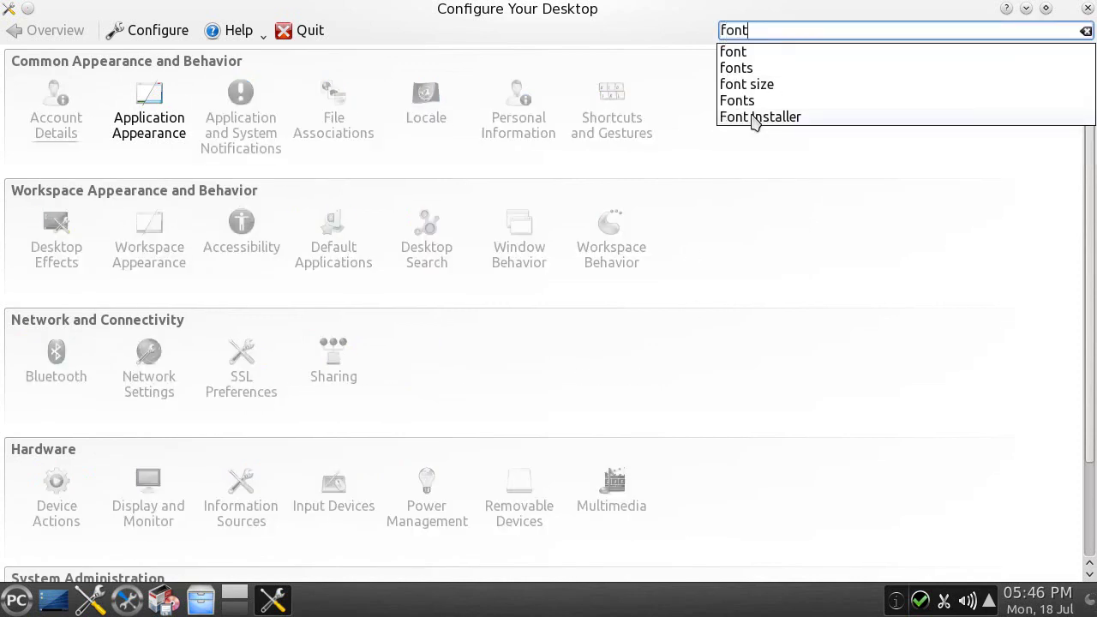
left_click(742, 53)
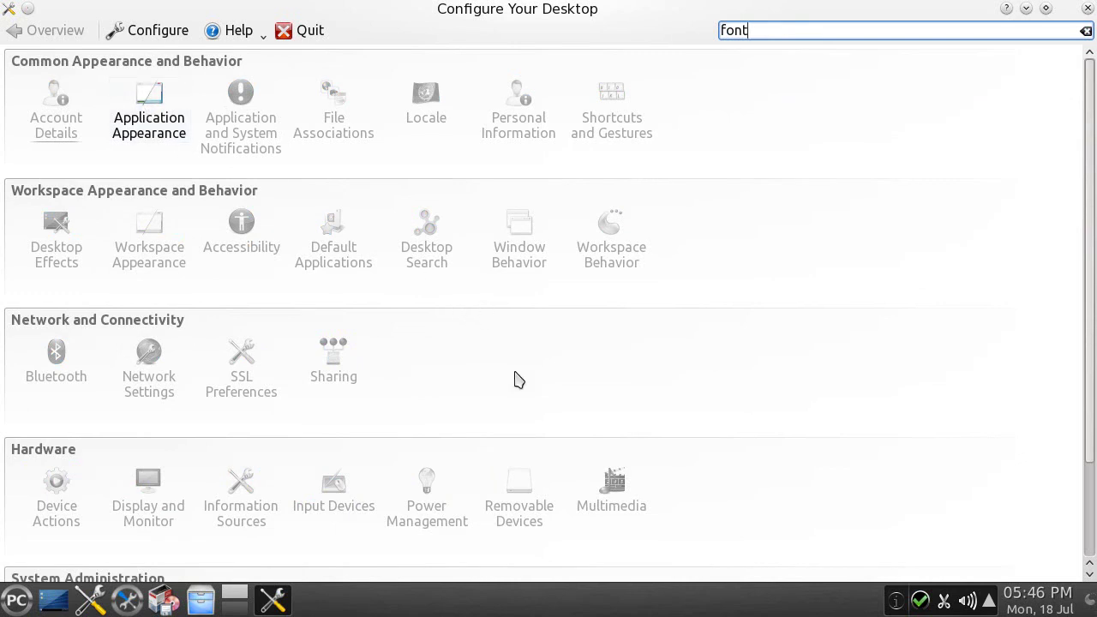
Step: Select Login Screen under System Administration, then quit the settings window
scroll(516, 380, "down", 2)
left_click(249, 527)
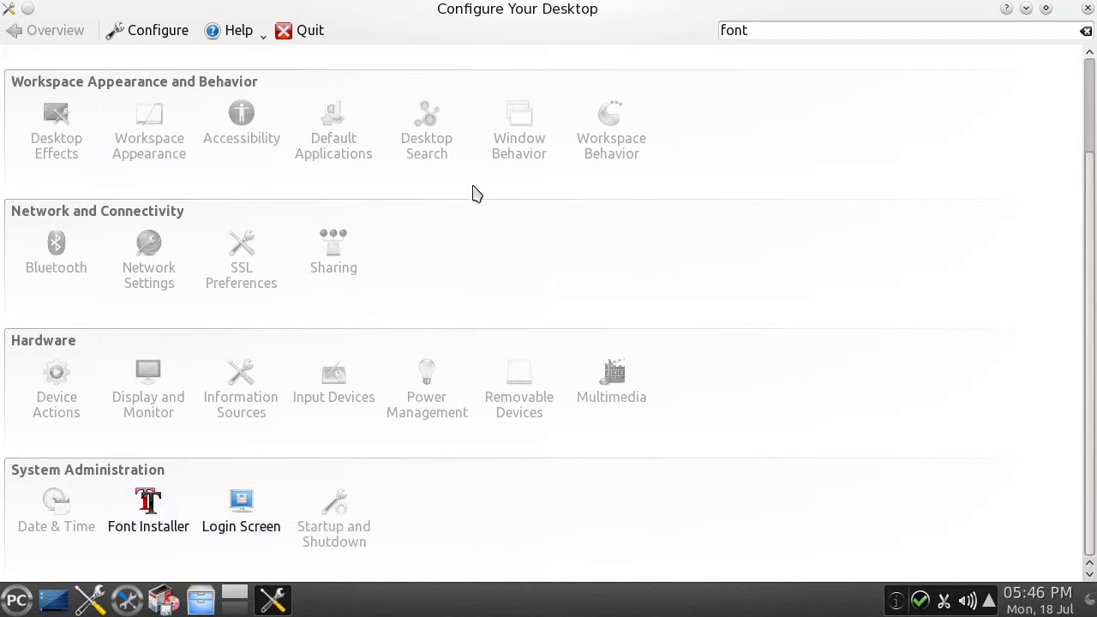
left_click(308, 34)
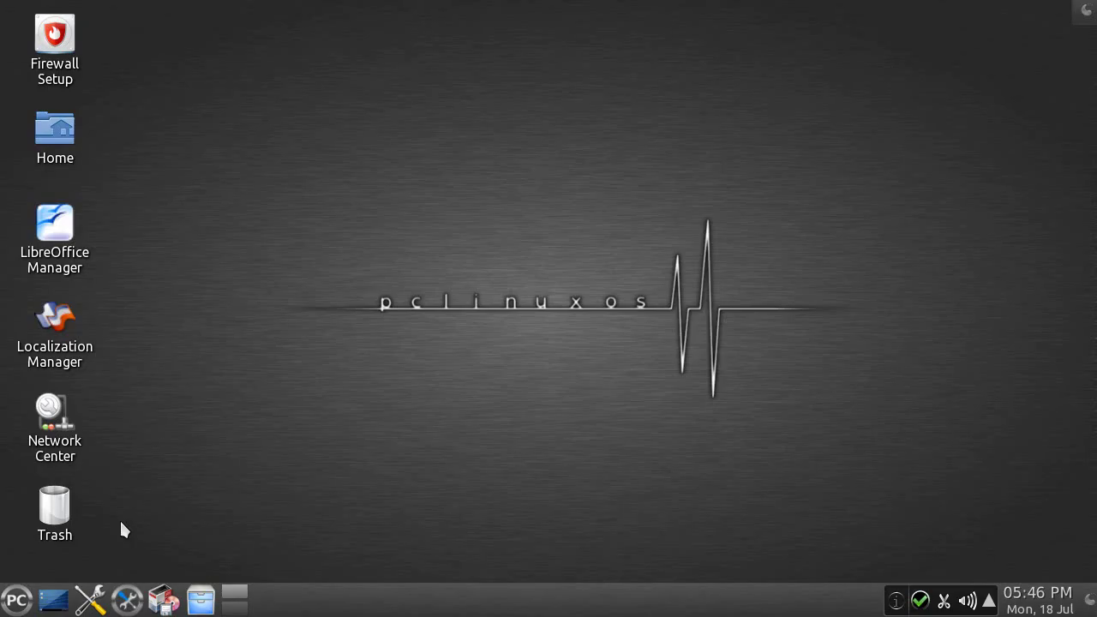
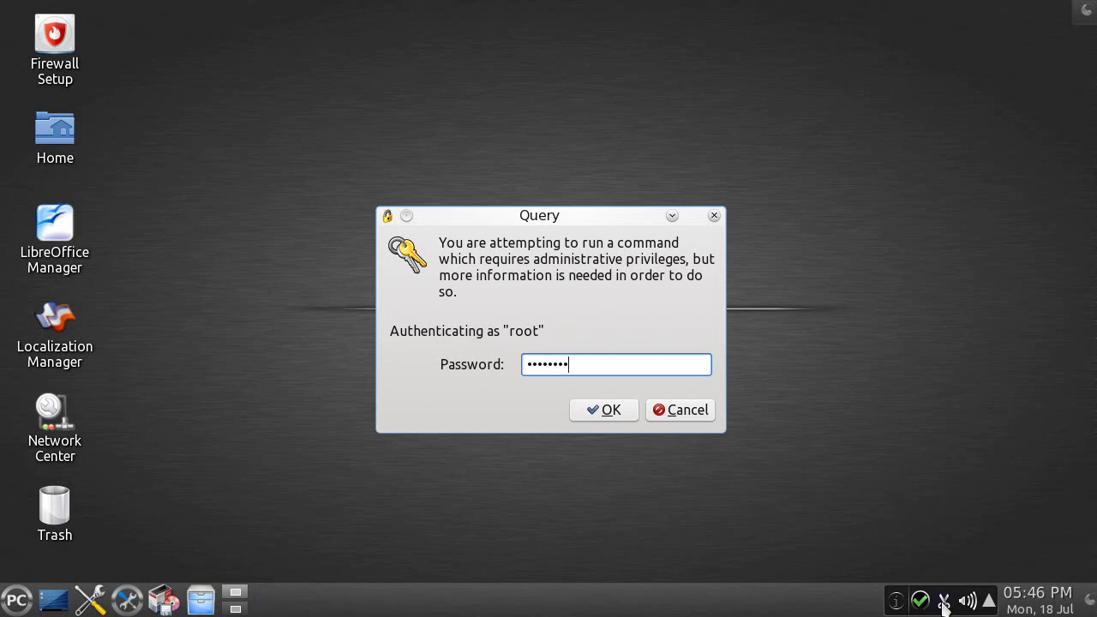
Step: Enter the root password and confirm it to launch the PCLinuxOS Control Center
left_click(590, 408)
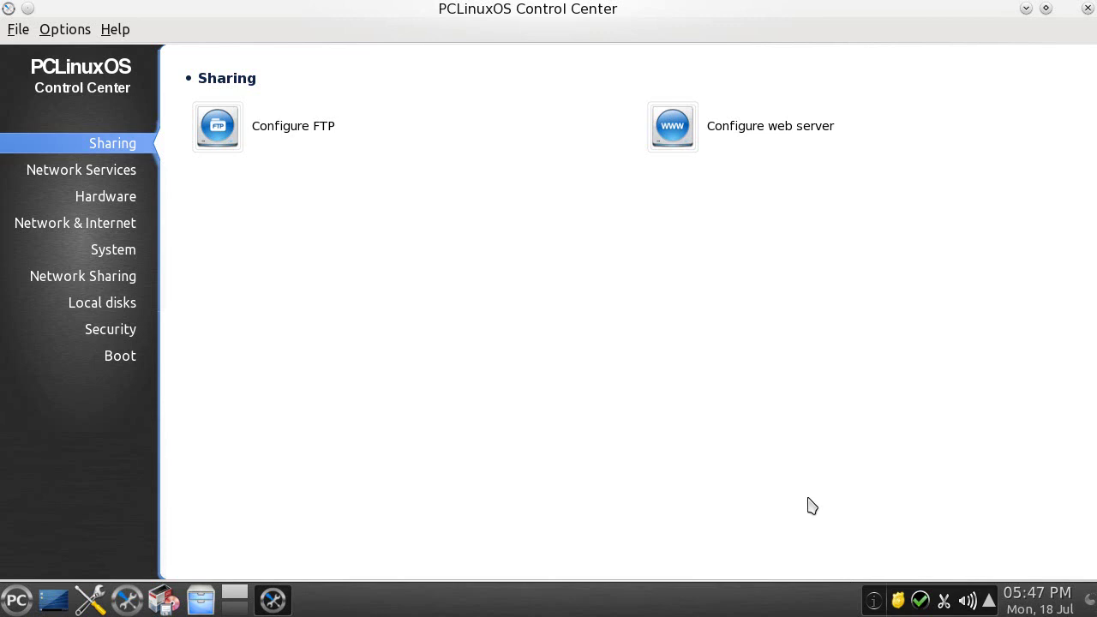
left_click(898, 602)
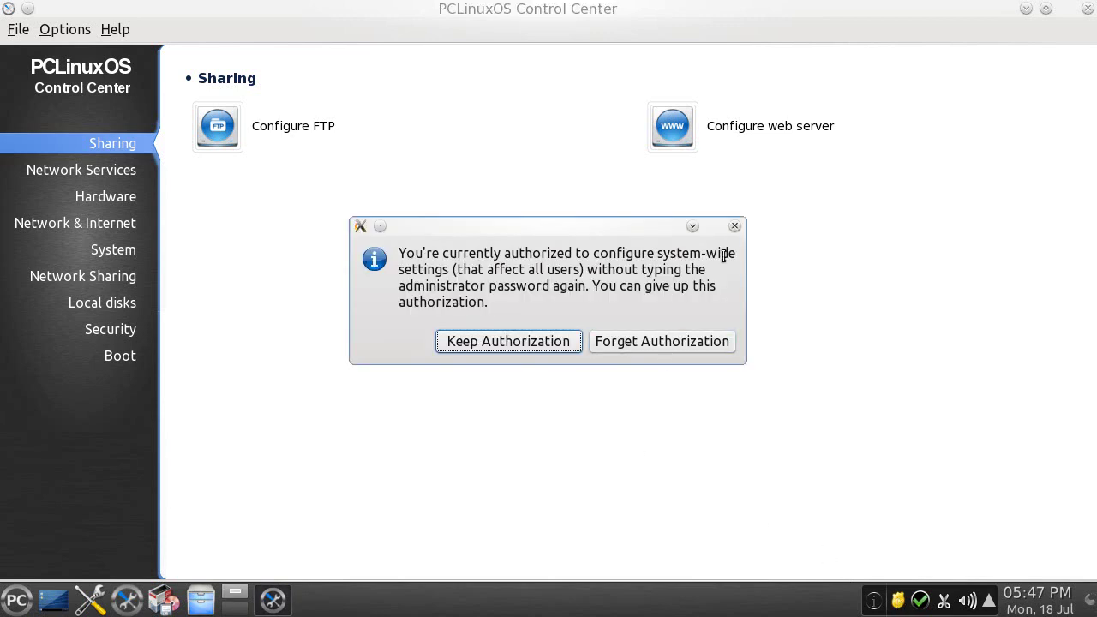
left_click(734, 226)
left_click(734, 226)
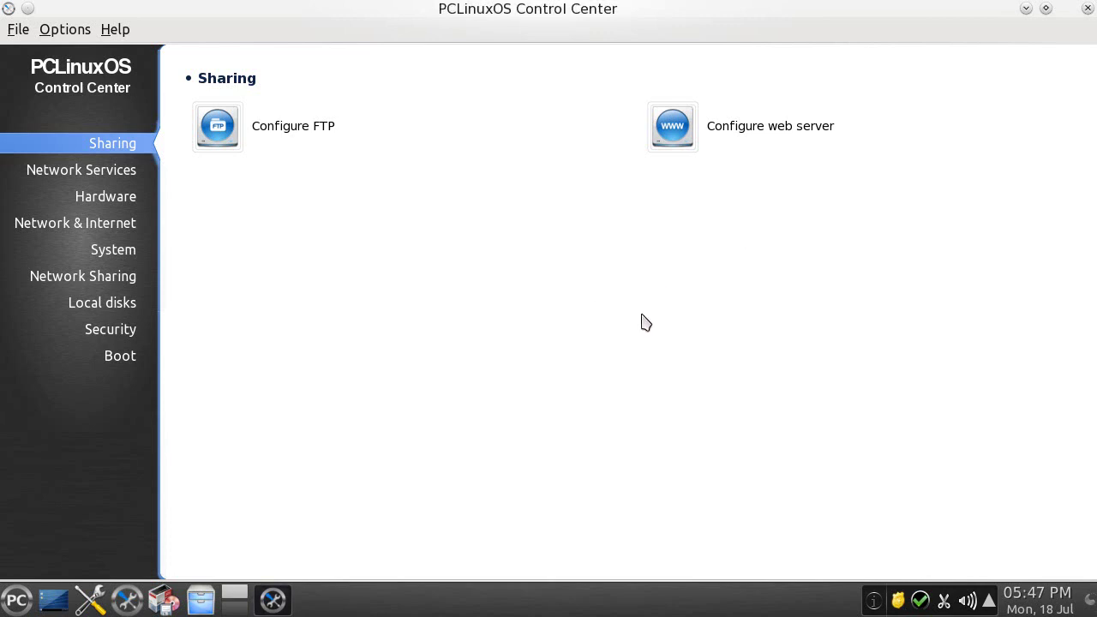
left_click(900, 602)
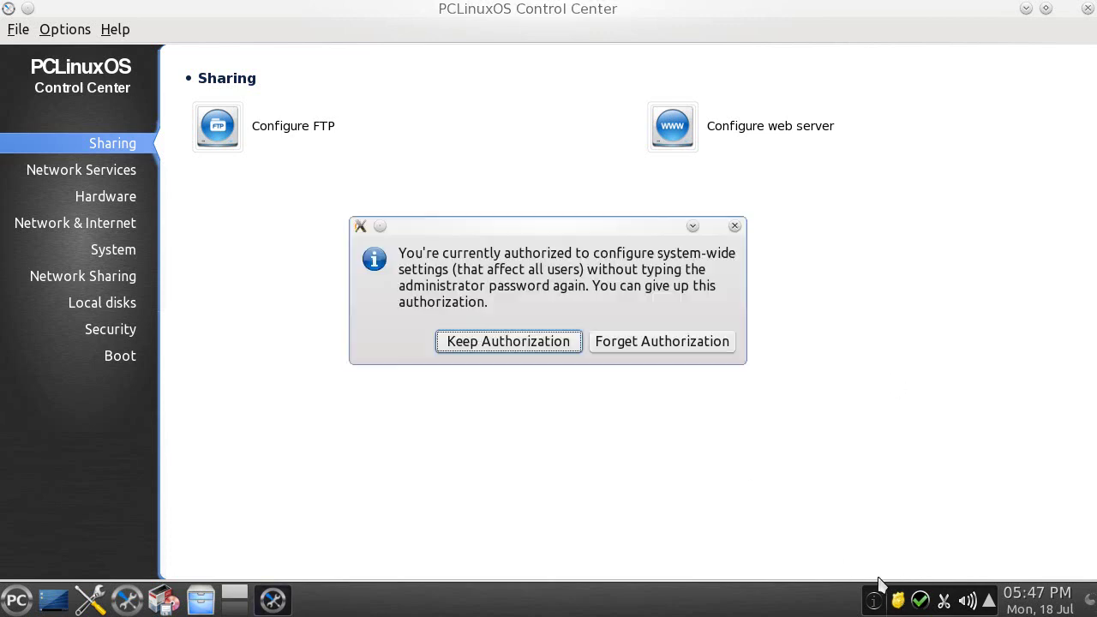
left_click(734, 226)
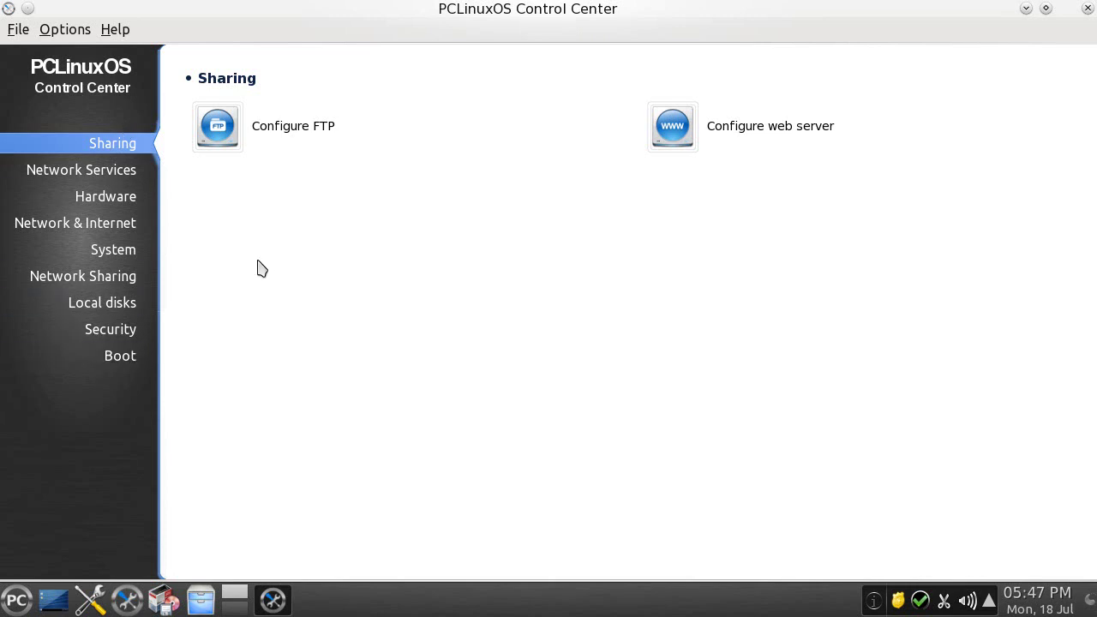
Step: Review the Hardware video card configuration and its options, accepting them unchanged
left_click(117, 202)
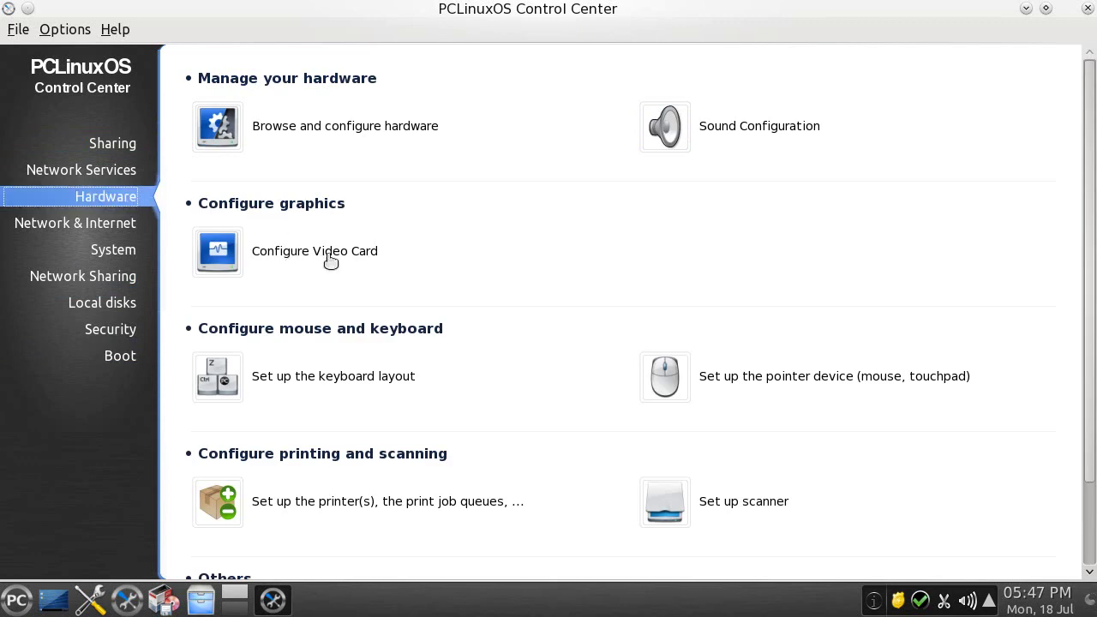
left_click(330, 261)
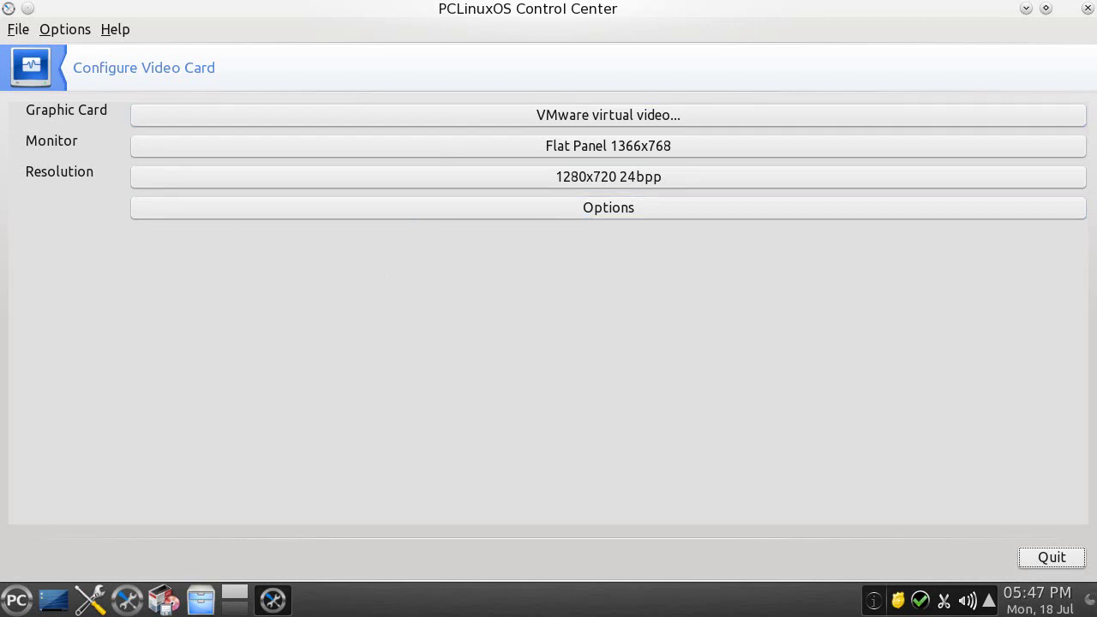
left_click(243, 210)
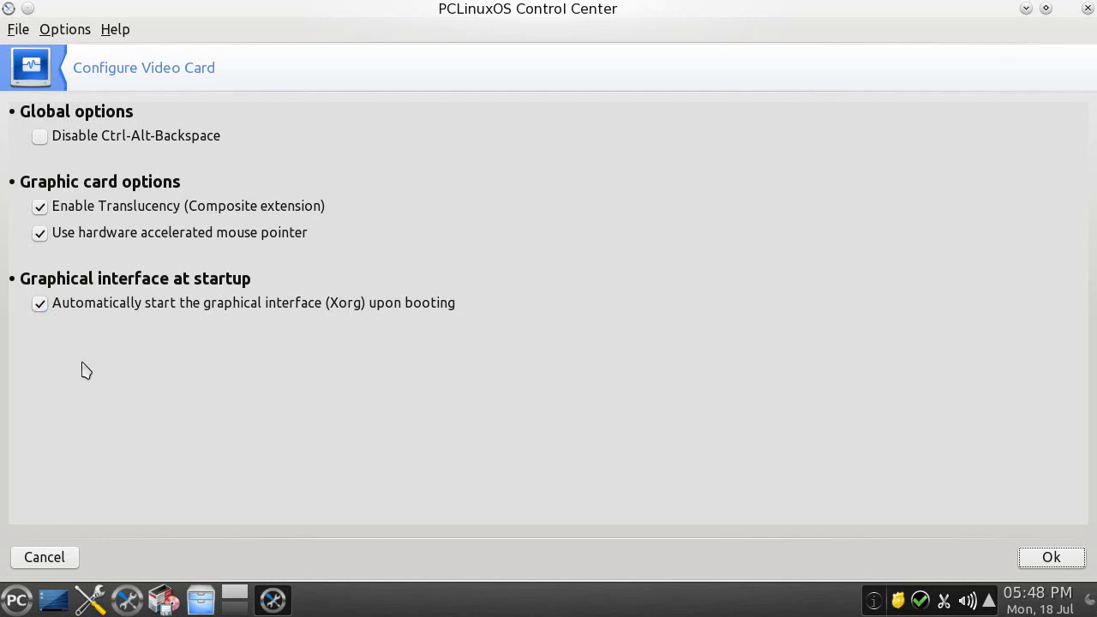
left_click(1050, 558)
left_click(1061, 561)
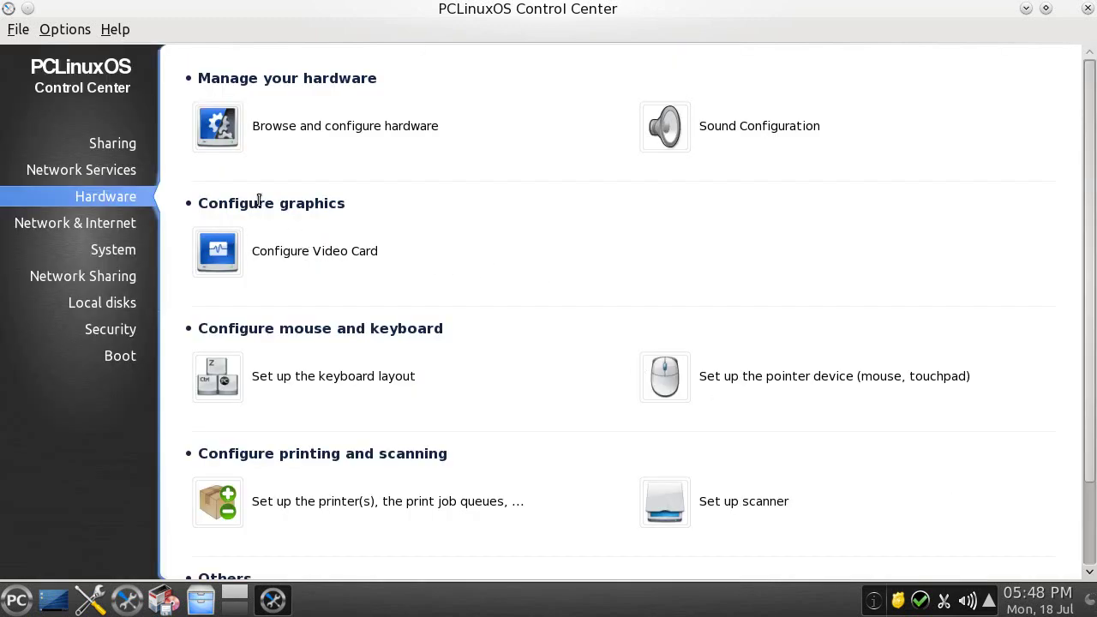
Step: Search for SMB servers (169.254.132.26, fspn1), then open the Windows share manager
left_click(106, 277)
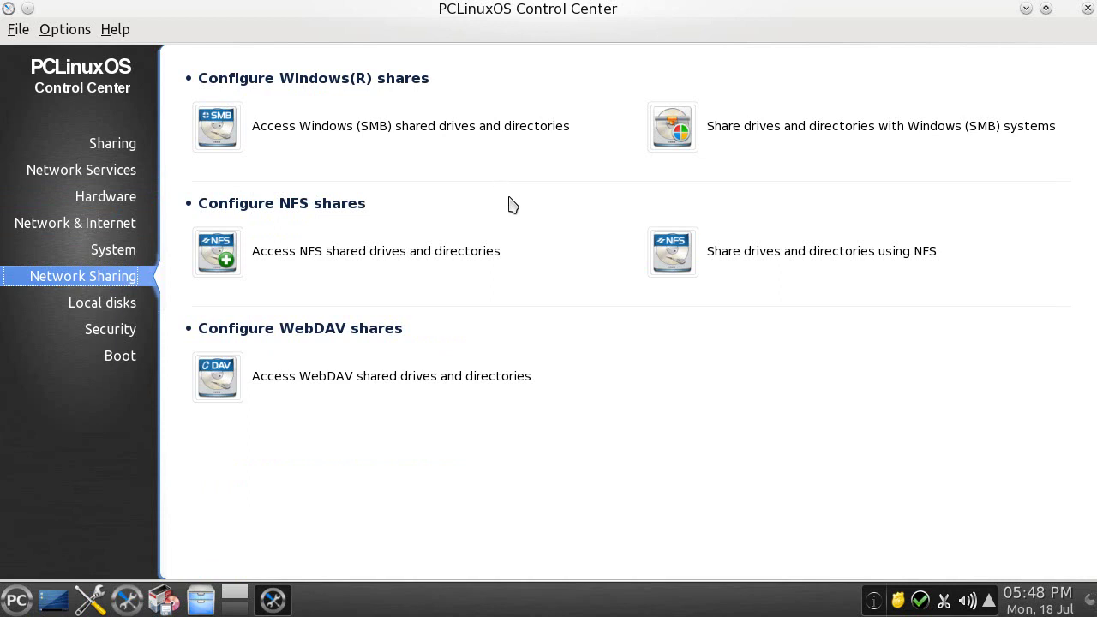
left_click(217, 127)
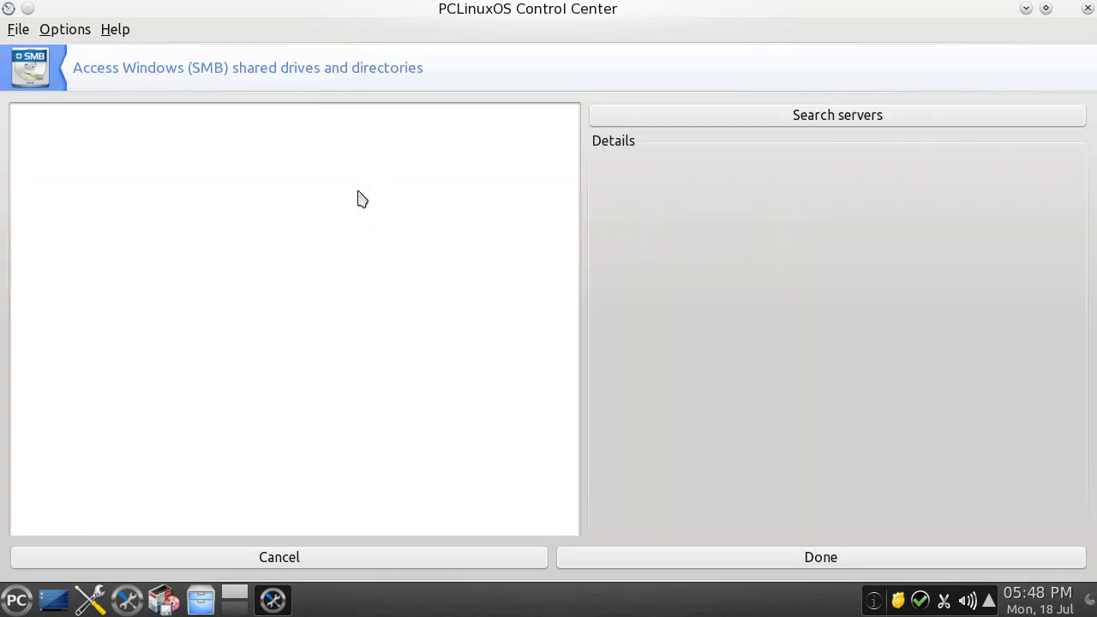
left_click(697, 124)
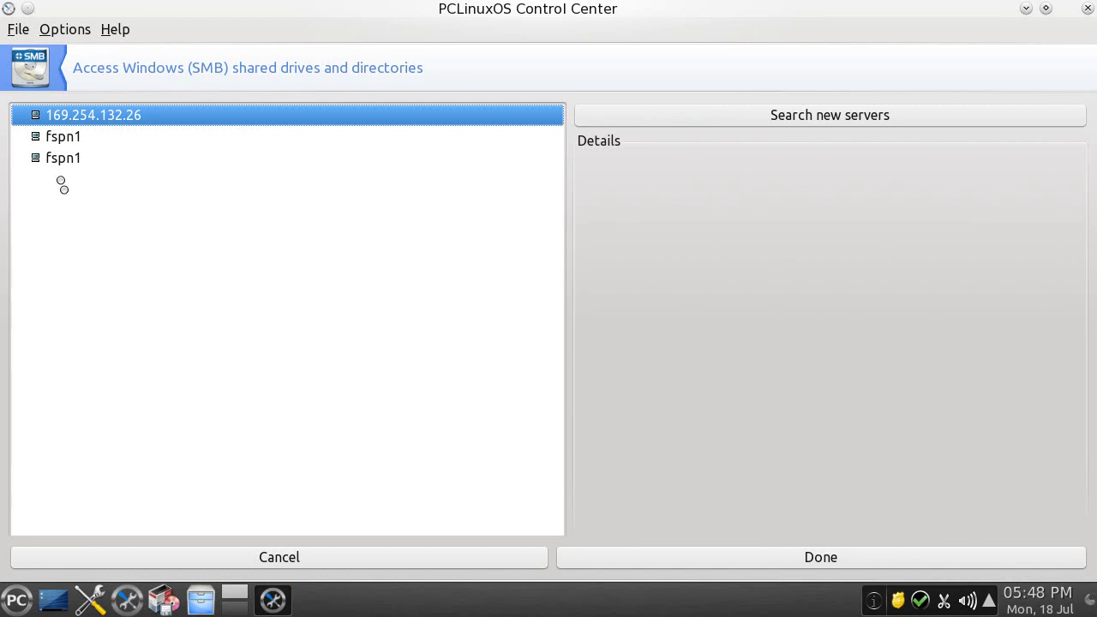
left_click(638, 565)
left_click(749, 132)
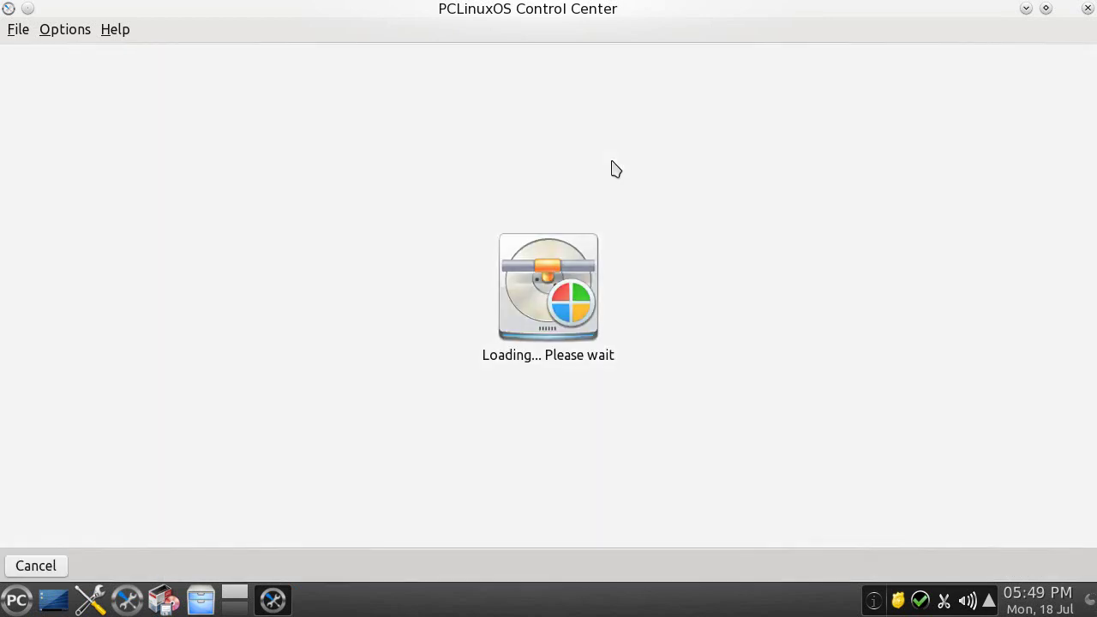
Step: Try adding a Samba share for the Downloads folder, then cancel without saving
left_click(99, 167)
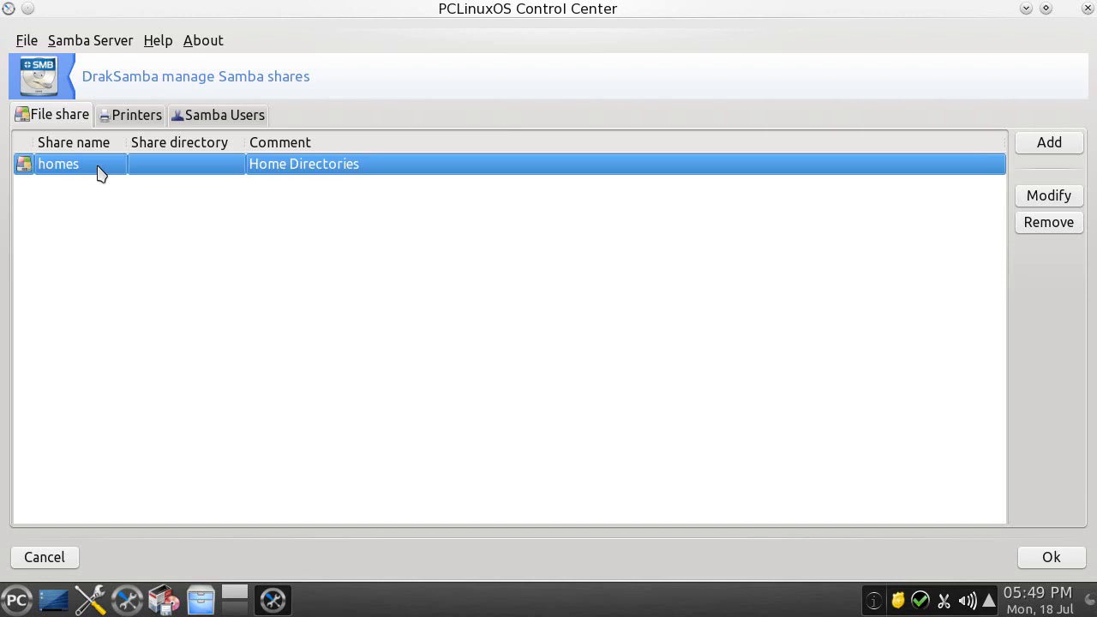
left_click(1055, 148)
left_click(550, 302)
left_click(546, 328)
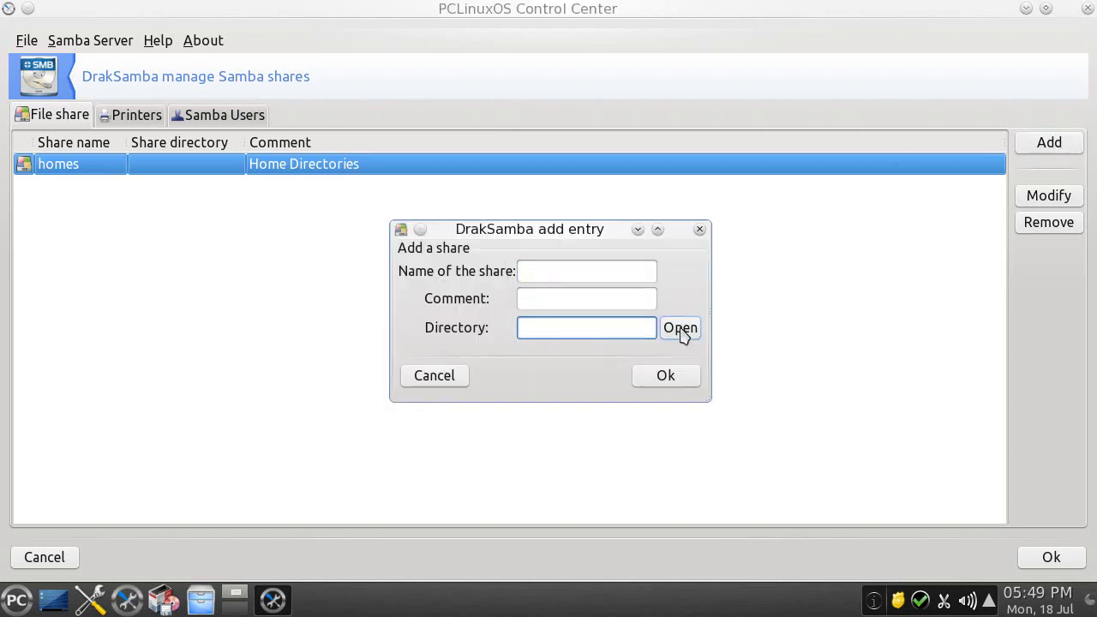
left_click(681, 331)
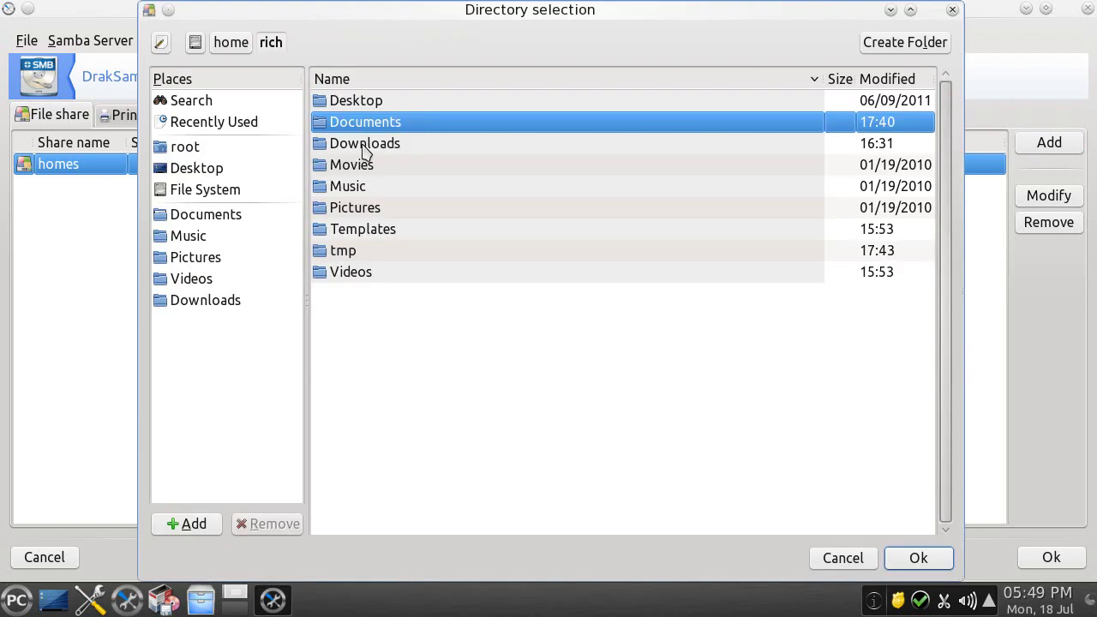
double_click(364, 147)
left_click(913, 562)
left_click_drag(541, 327, 706, 343)
left_click(572, 327)
left_click(557, 295)
left_click(558, 271)
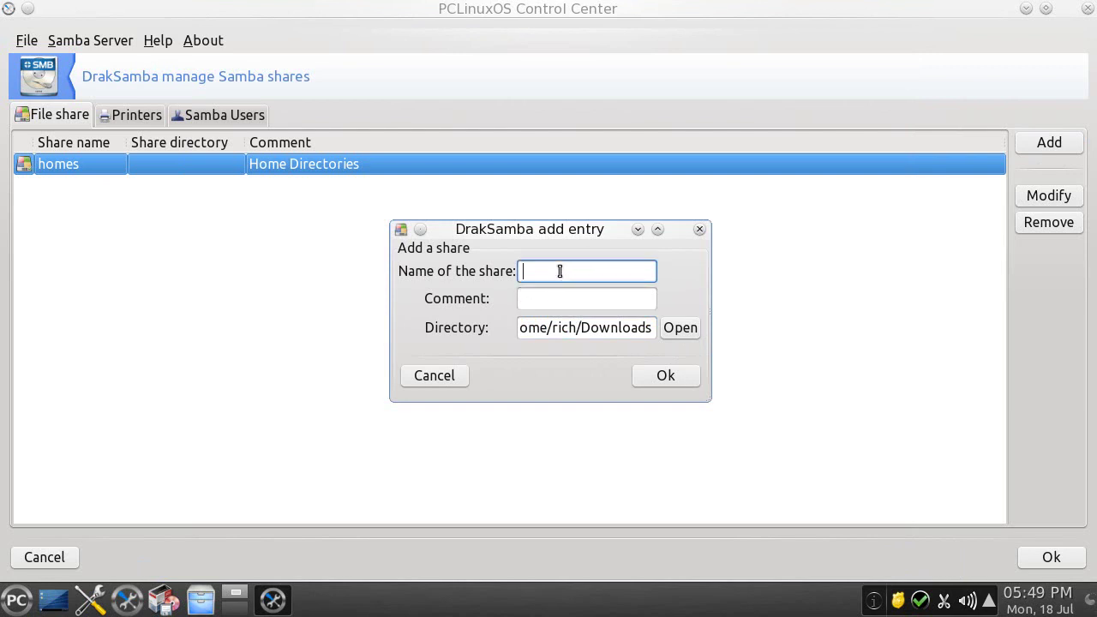
left_click(699, 230)
Step: View the Samba Users, Printers and File share lists, then close DrakSamba
left_click(251, 118)
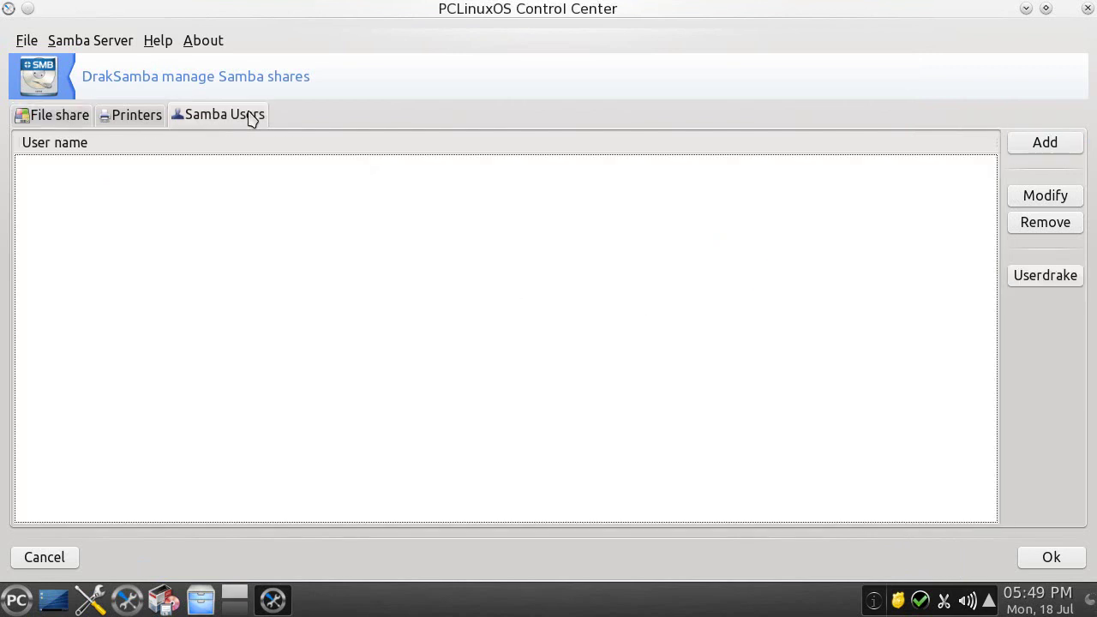
left_click(144, 115)
left_click(42, 118)
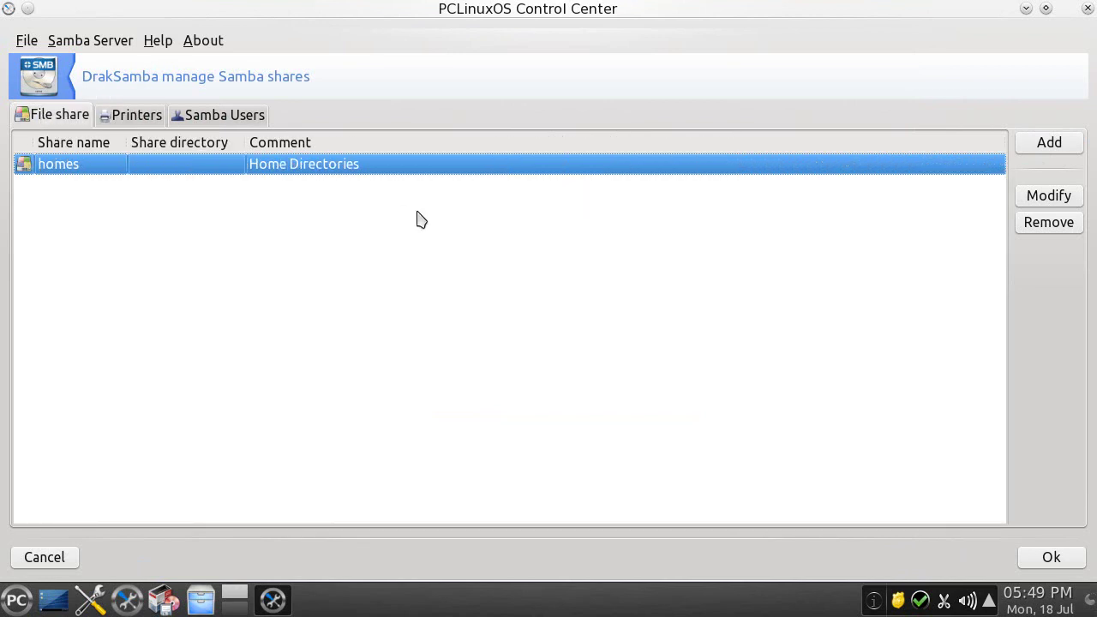
left_click(1045, 561)
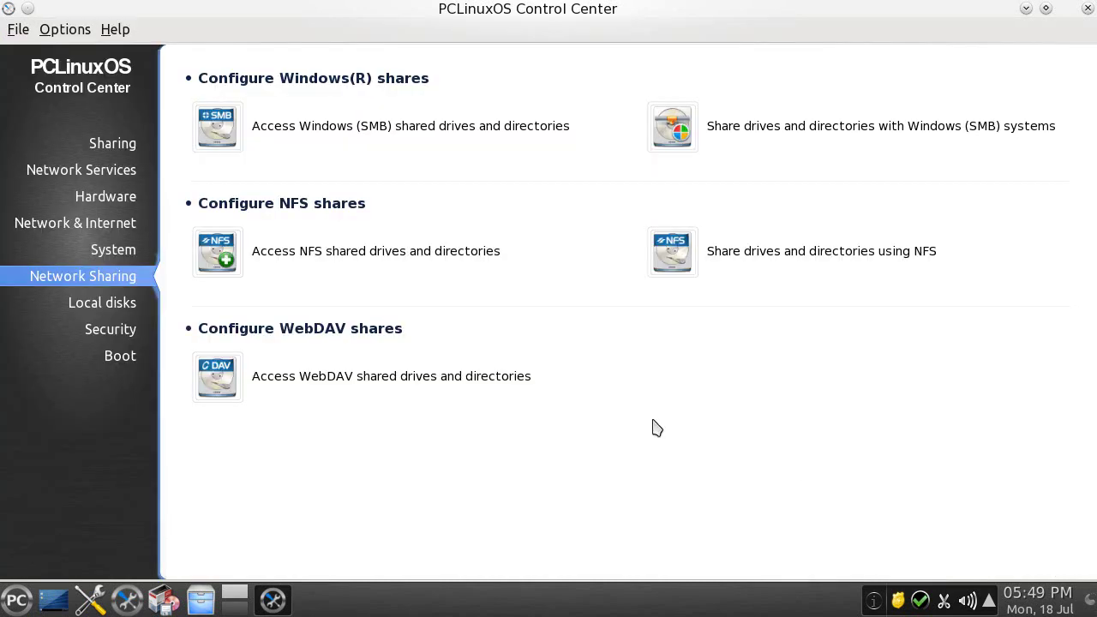
Step: Browse the Local disks, Security and Boot pages, then close the Control Center
left_click(128, 305)
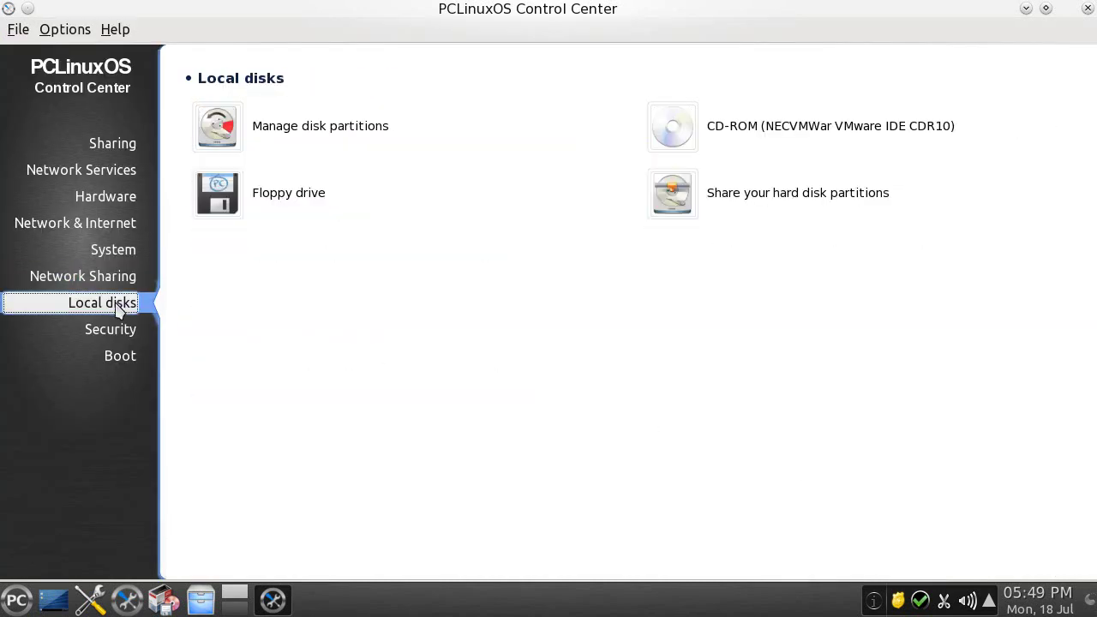
left_click(112, 333)
left_click(121, 305)
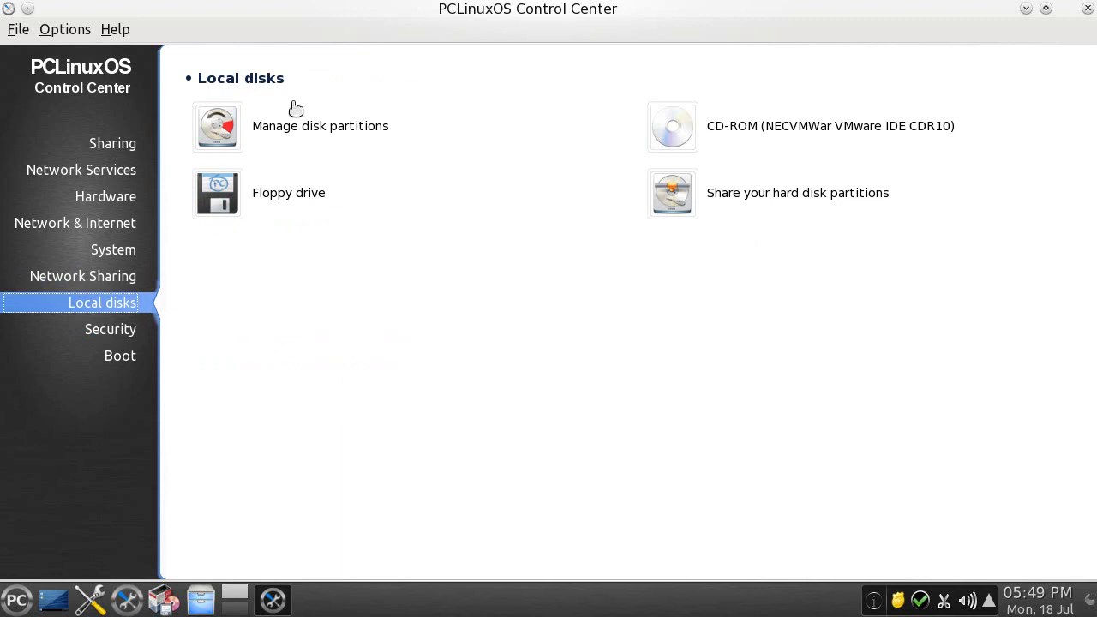
left_click(93, 330)
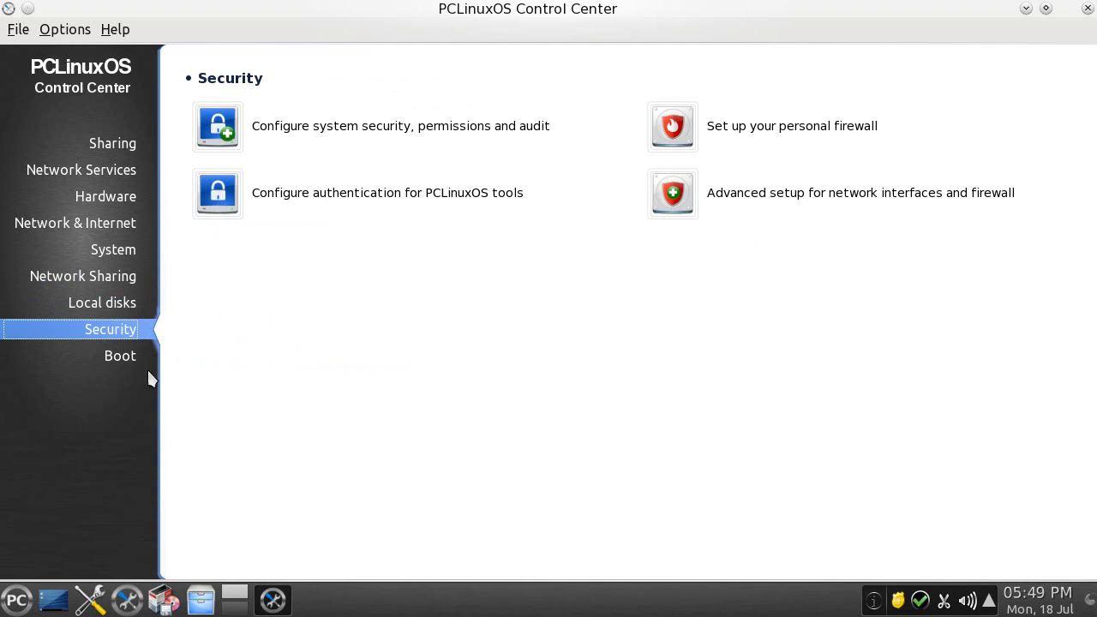
left_click(118, 356)
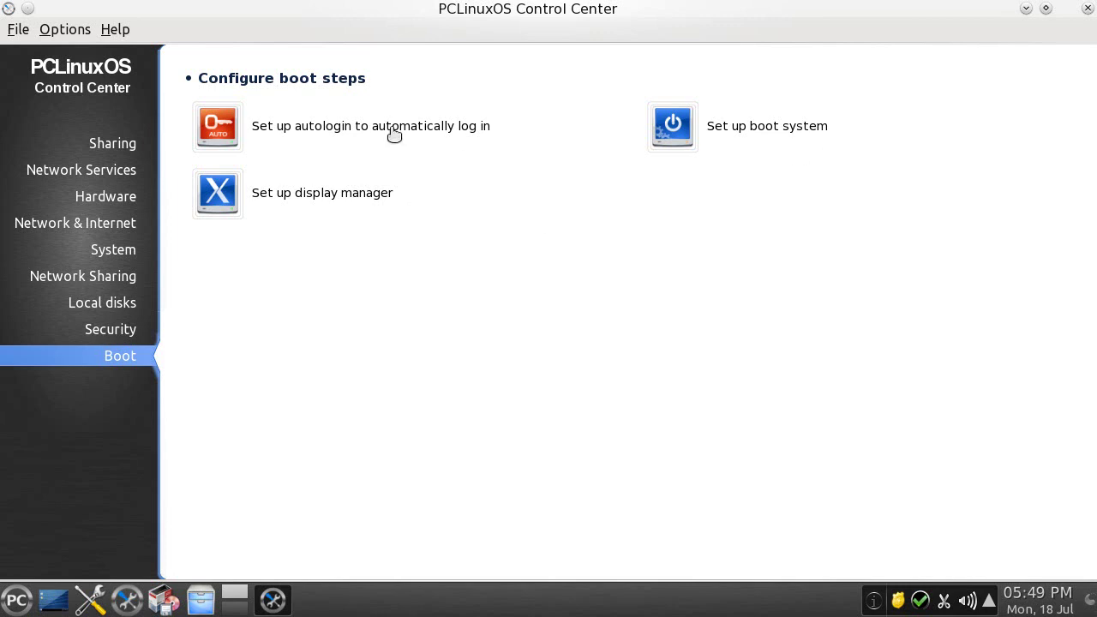
left_click(1087, 9)
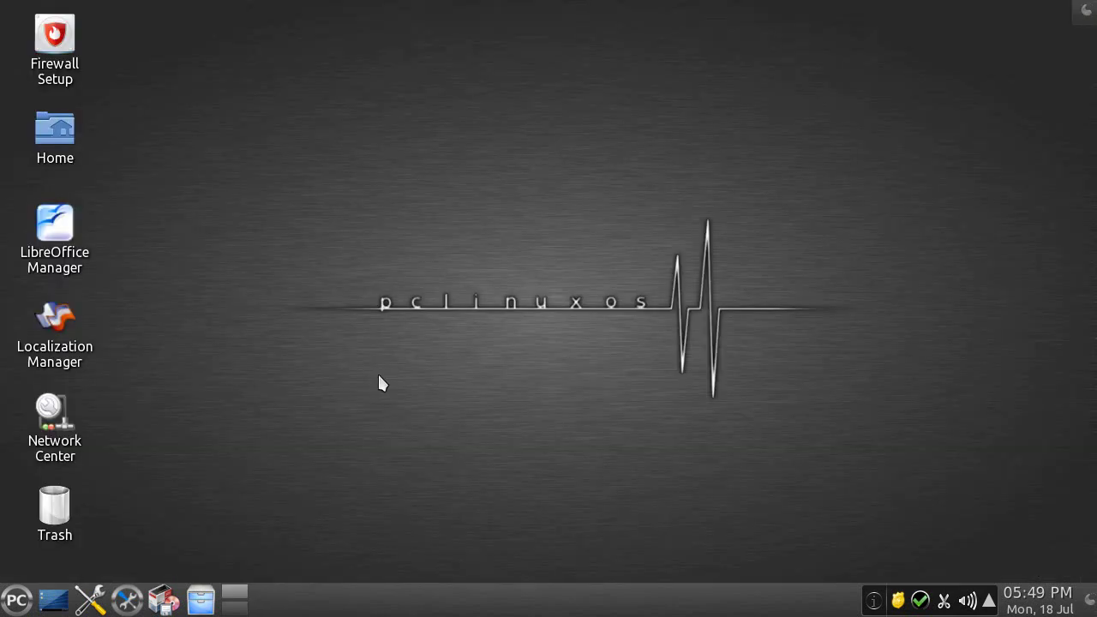
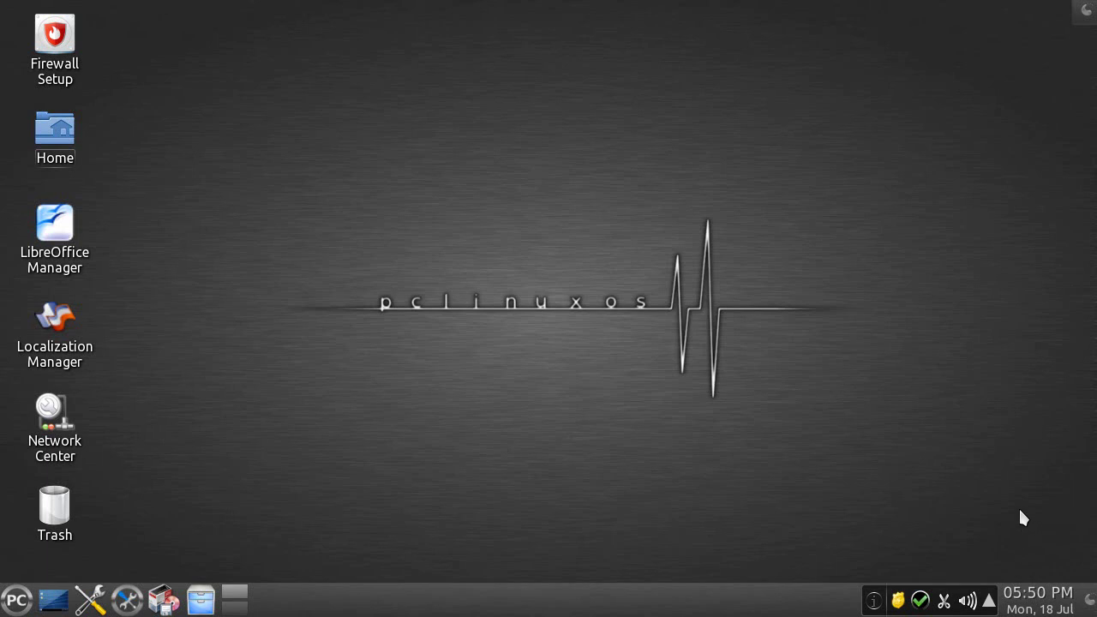
Step: Open the taskbar clock's calendar and look over July 2011
left_click(1037, 597)
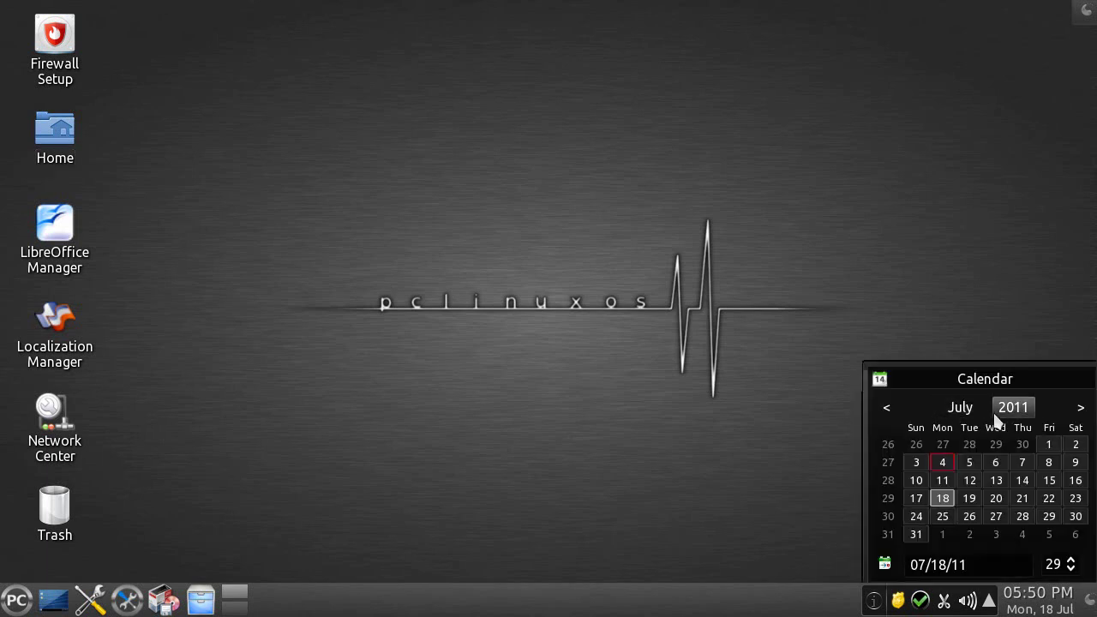
left_click(1036, 604)
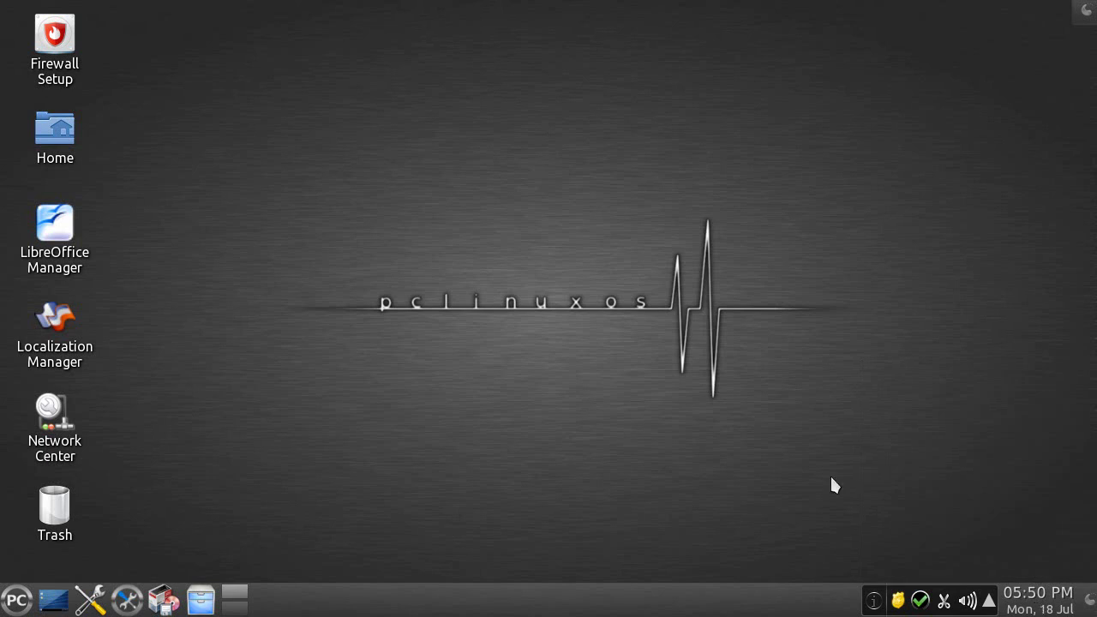
left_click(1039, 607)
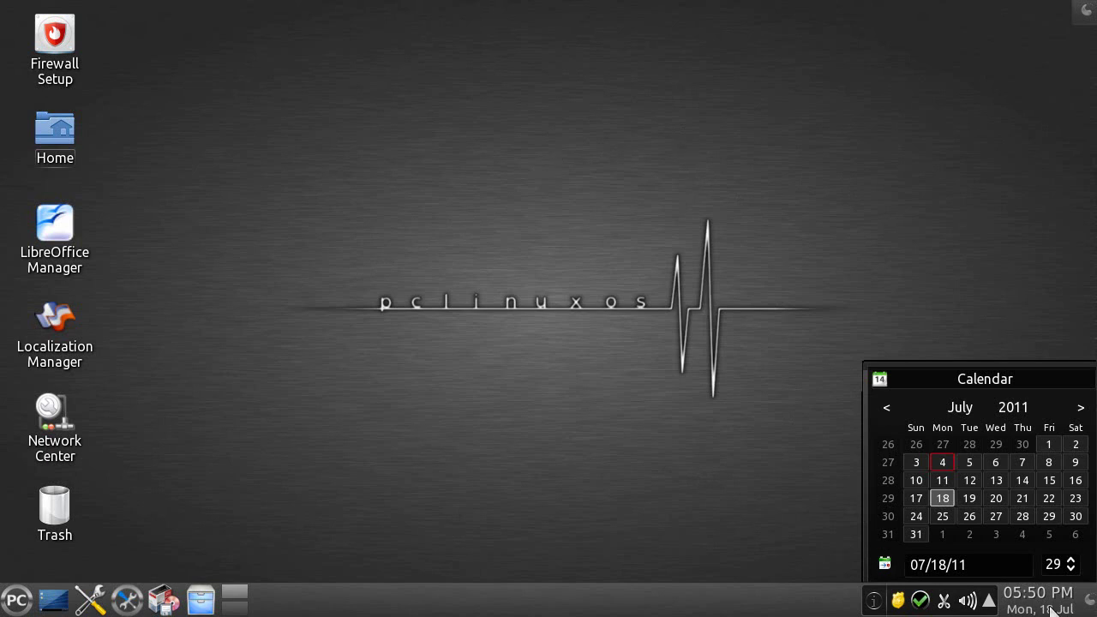
left_click(688, 500)
left_click(1021, 604)
left_click(1021, 605)
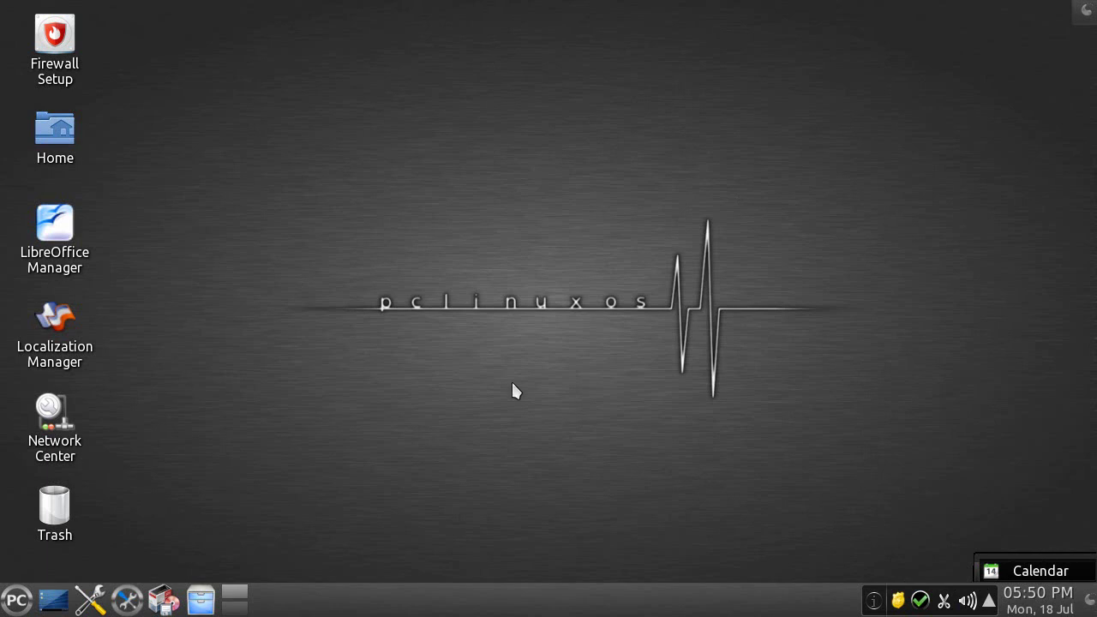
left_click(1039, 591)
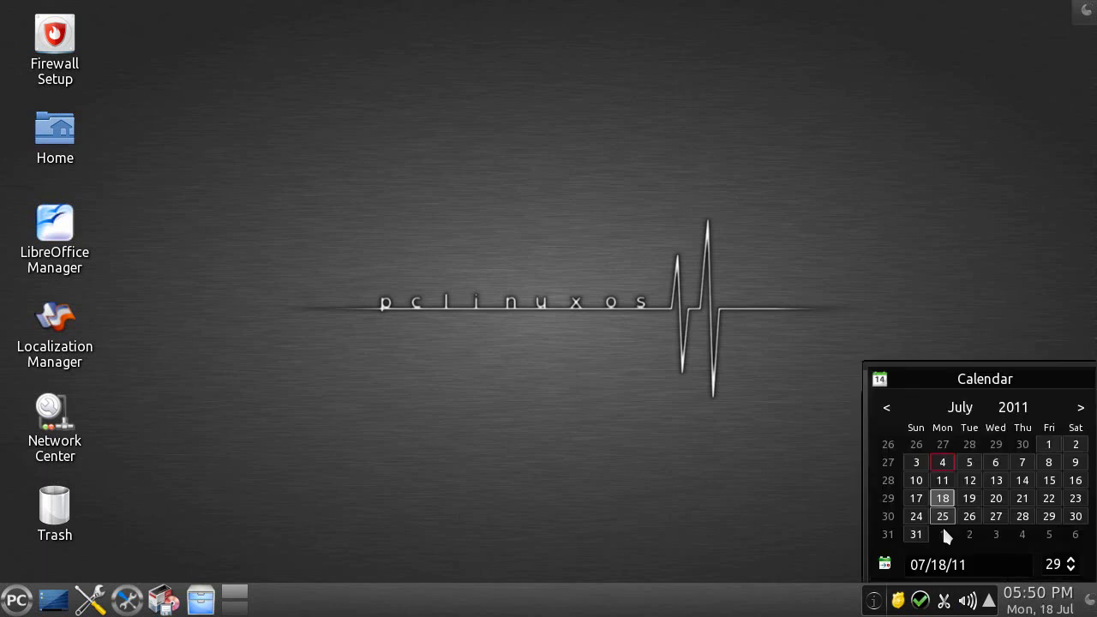
left_click(878, 381)
left_click(985, 570)
left_click(878, 381)
left_click(981, 562)
Step: Close the calendar and choose Adjust Date and Time... from the clock's menu
left_click(1032, 598)
right_click(1032, 597)
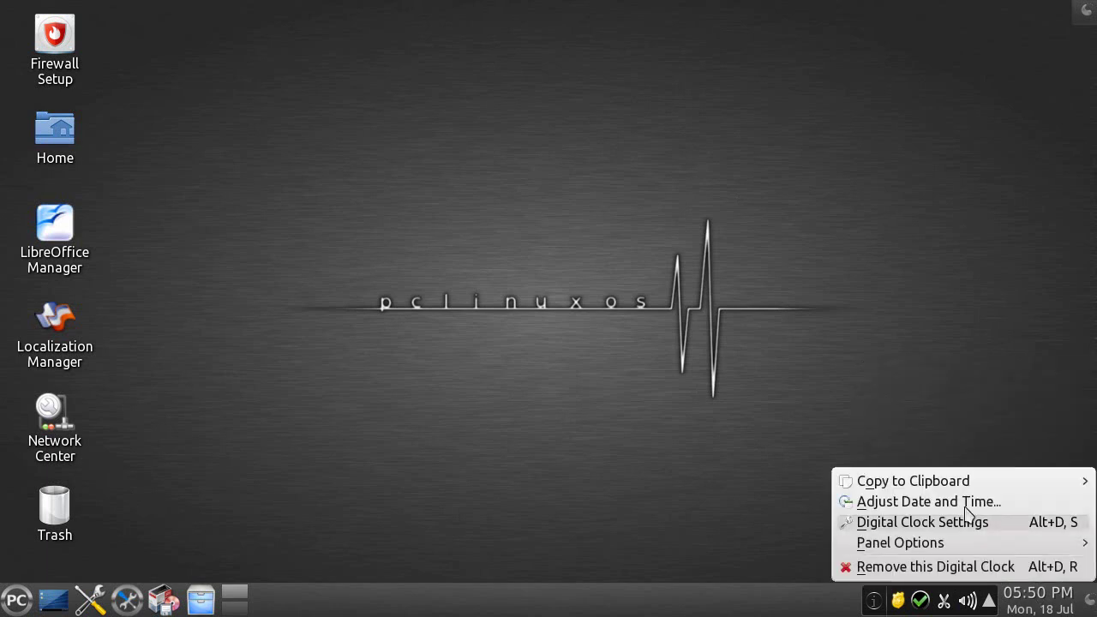
left_click(928, 502)
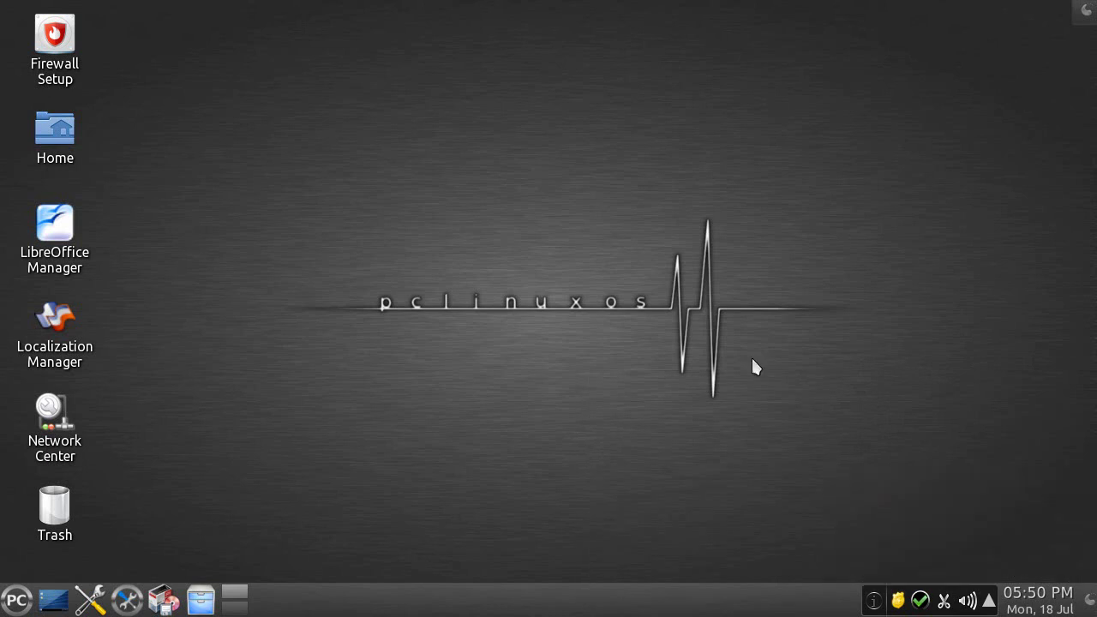
Step: Check the Time Zone tab, close Date & Time unchanged, then Forget Authorization
left_click(384, 174)
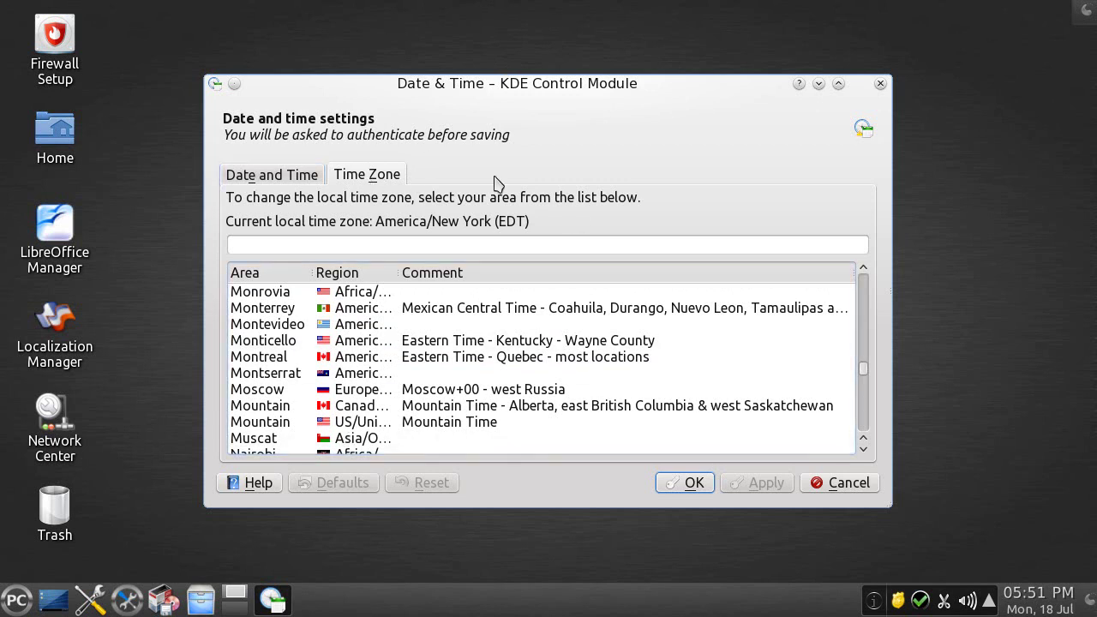
left_click(880, 83)
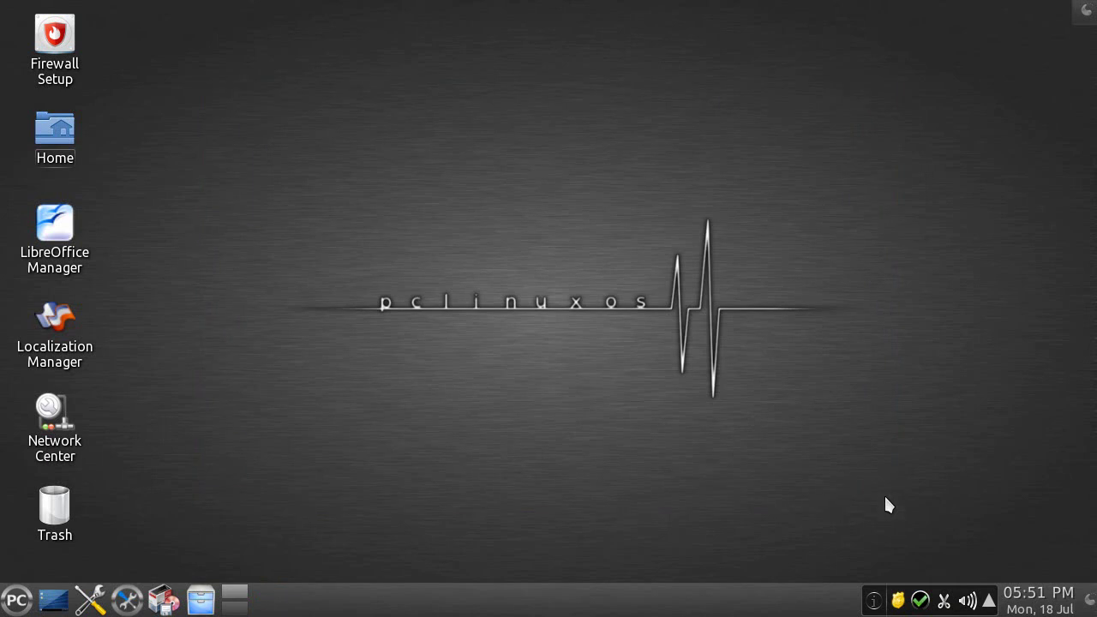
left_click(899, 601)
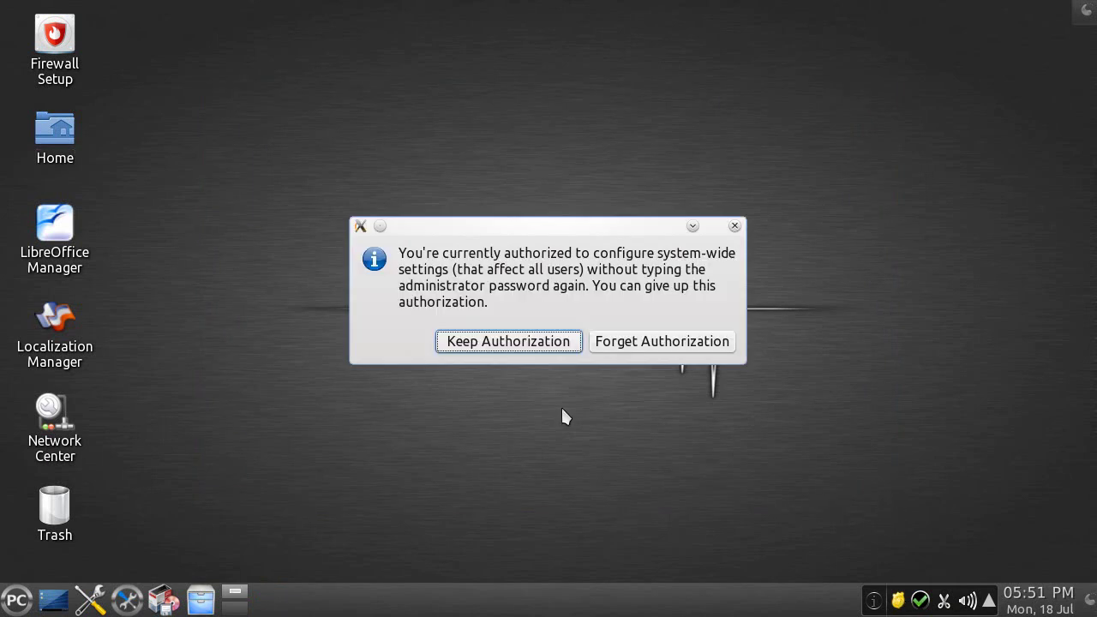
left_click(708, 342)
left_click(673, 341)
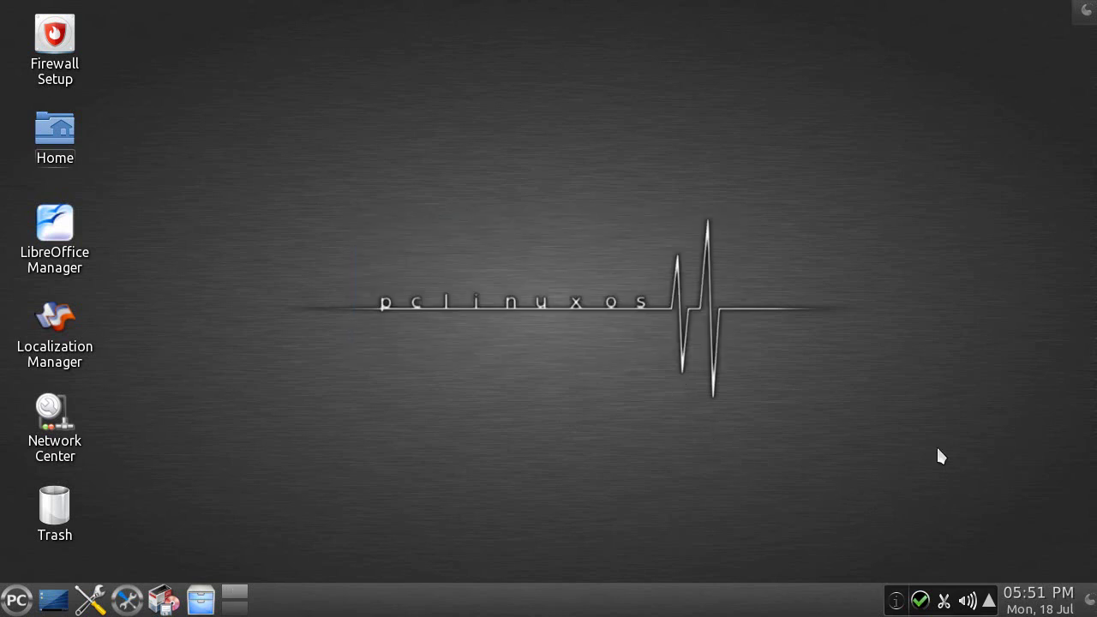
Step: Reveal the hidden tray icons and check the Device Notifier, which lists no devices
left_click(987, 602)
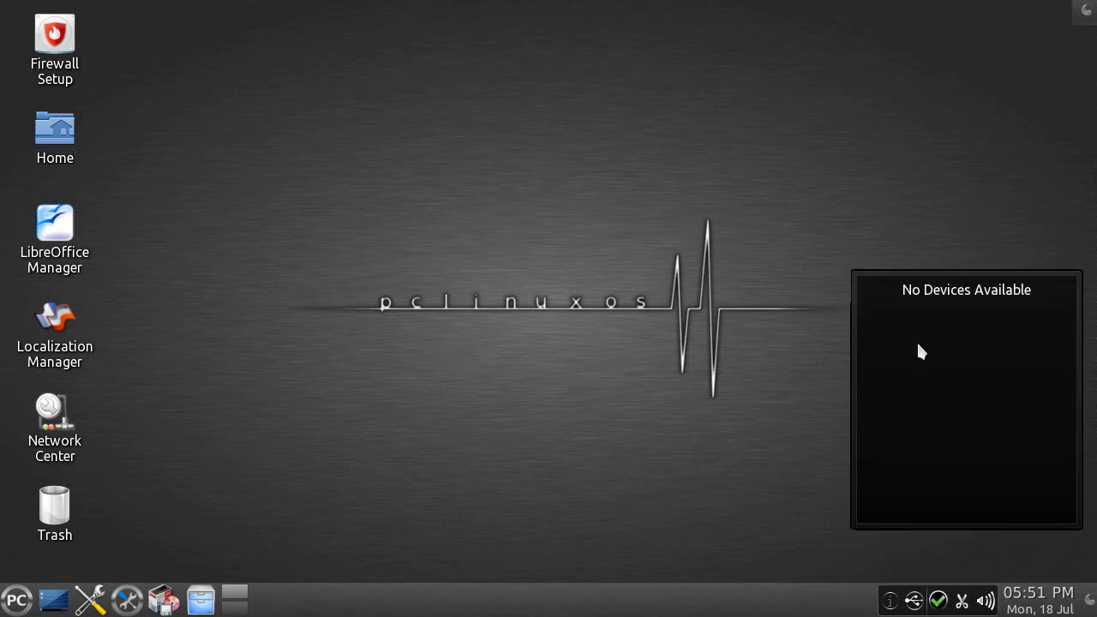
left_click(964, 542)
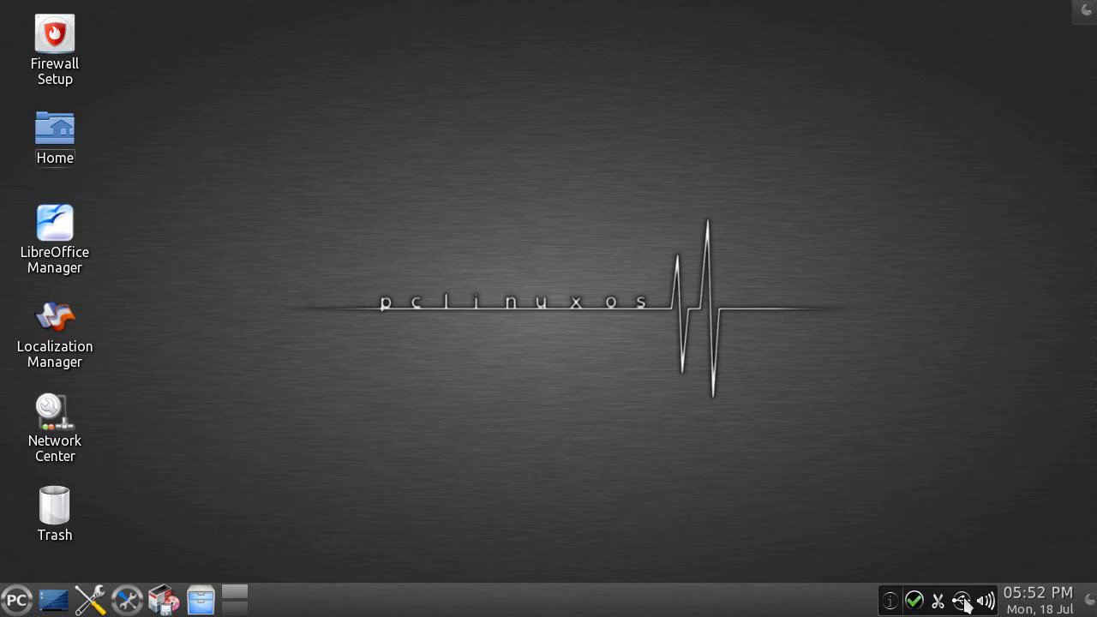
mouse_move(965, 604)
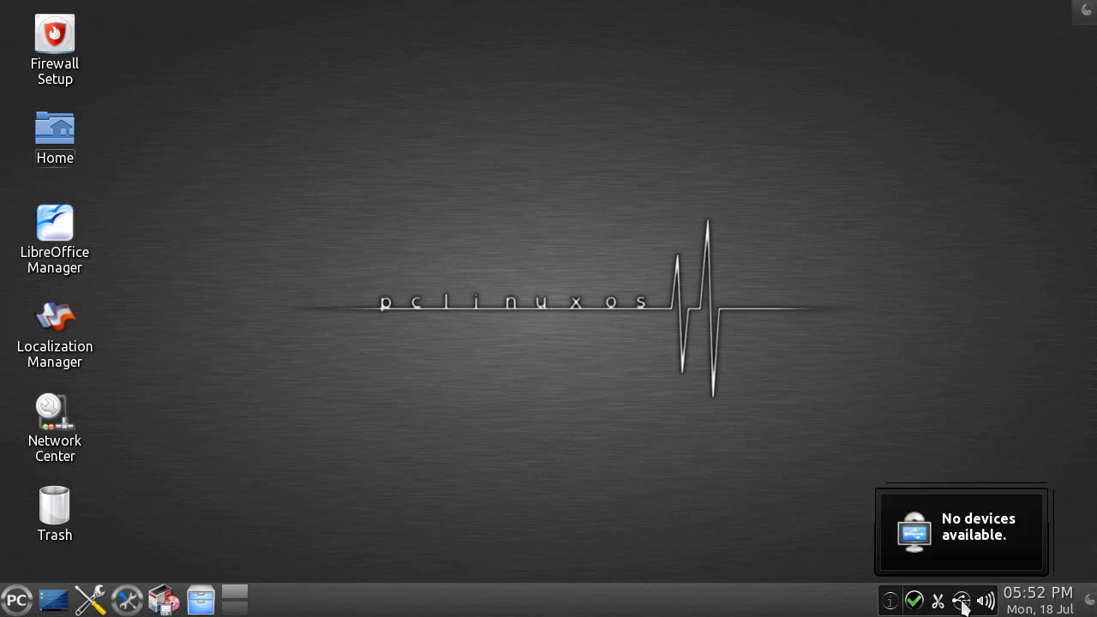
left_click(965, 604)
left_click(965, 604)
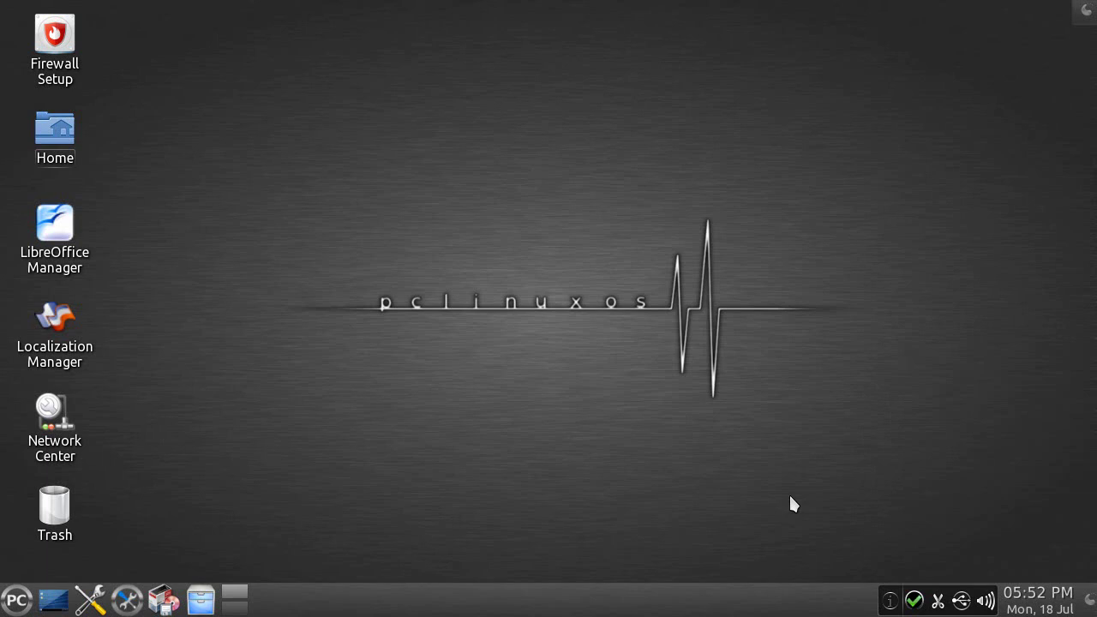
left_click(965, 604)
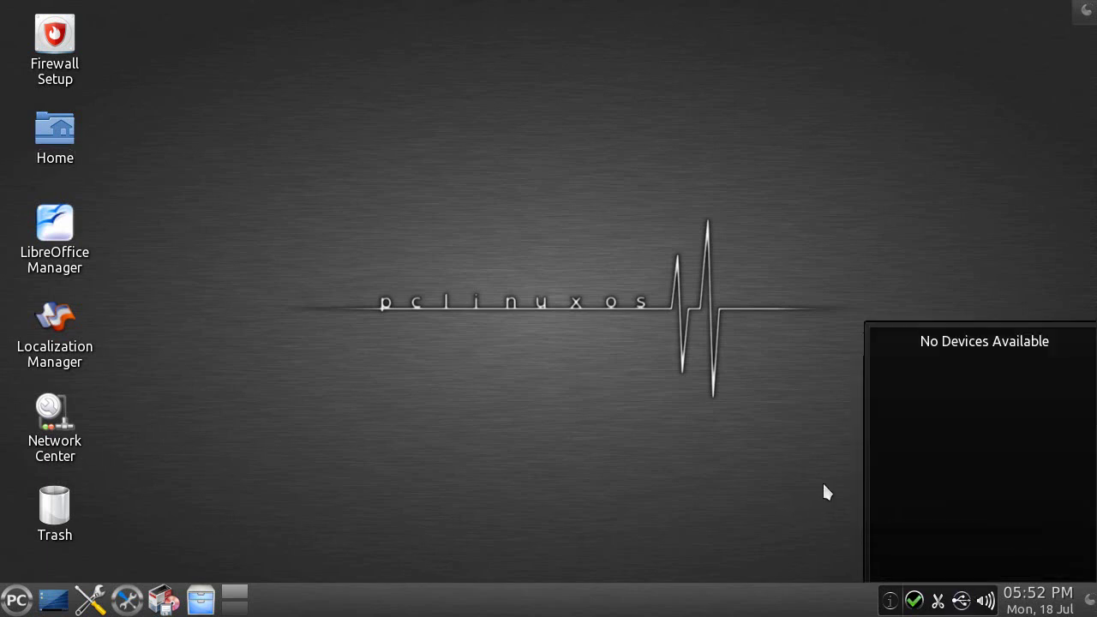
left_click(826, 491)
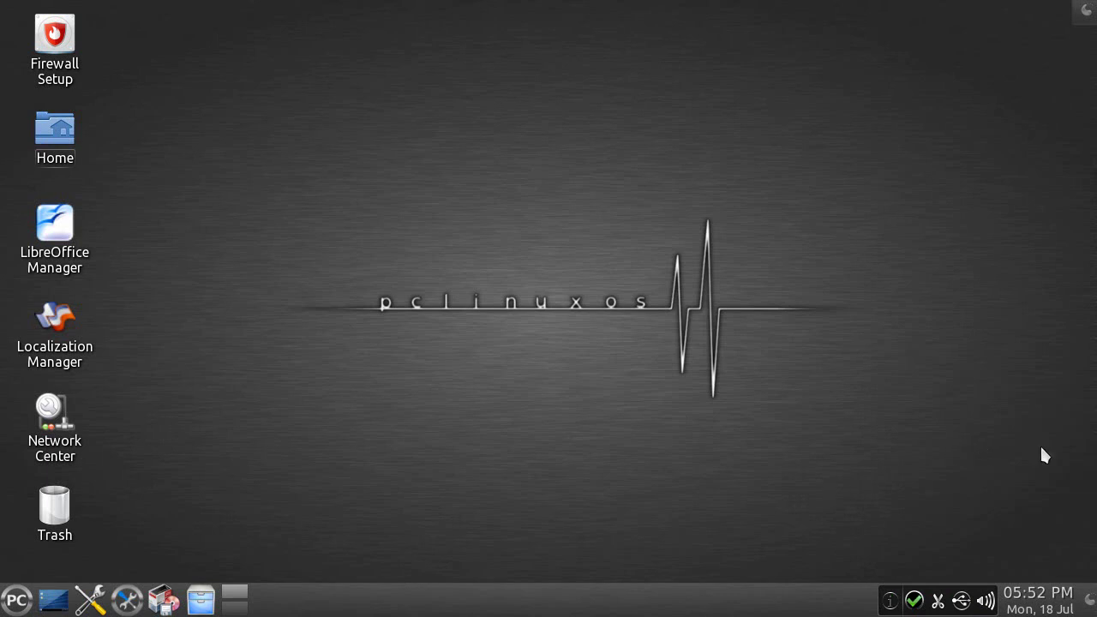
mouse_move(991, 604)
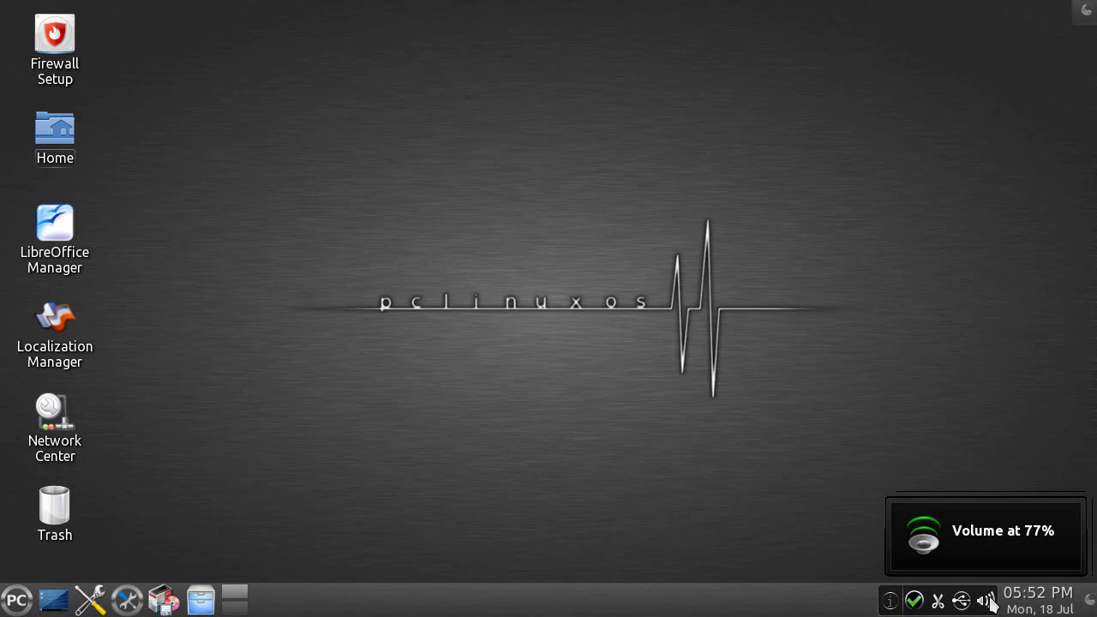
left_click(987, 602)
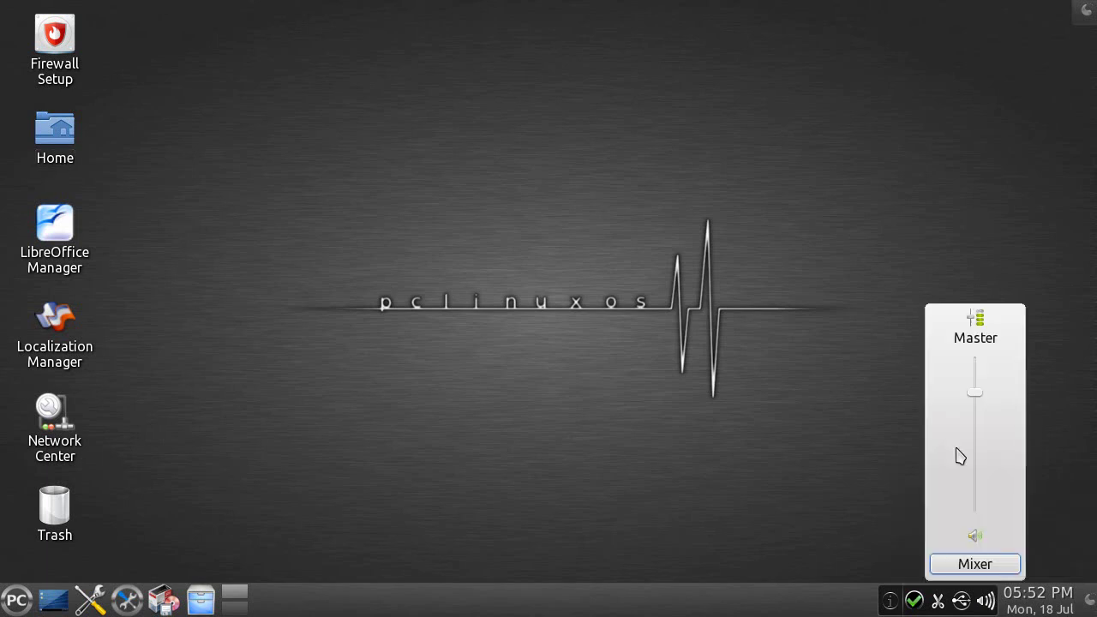
left_click(974, 563)
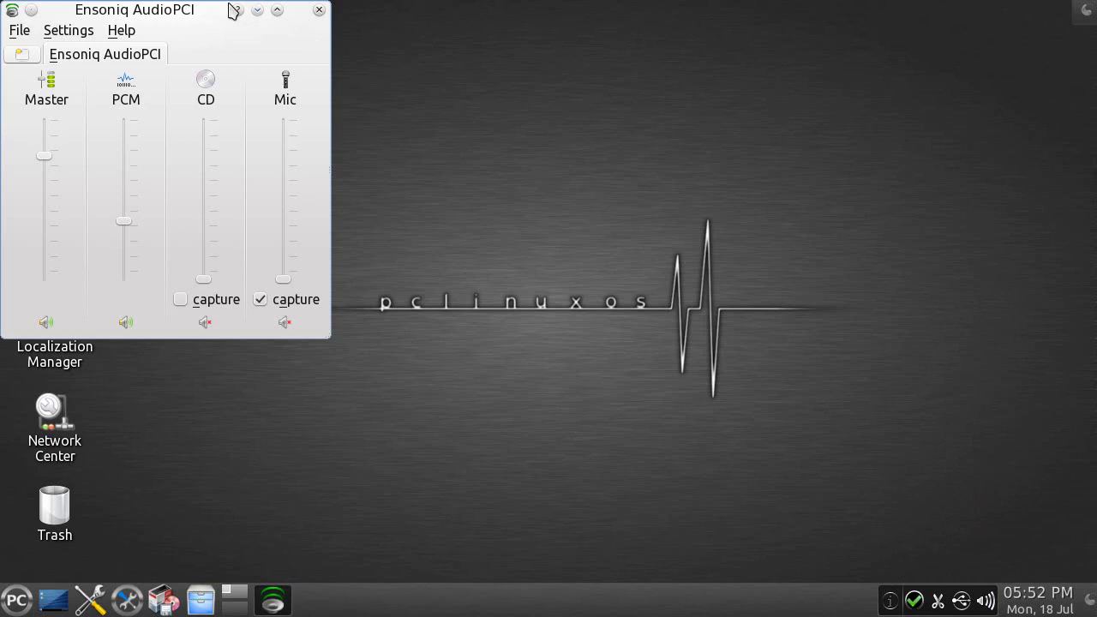
left_click_drag(242, 9, 812, 230)
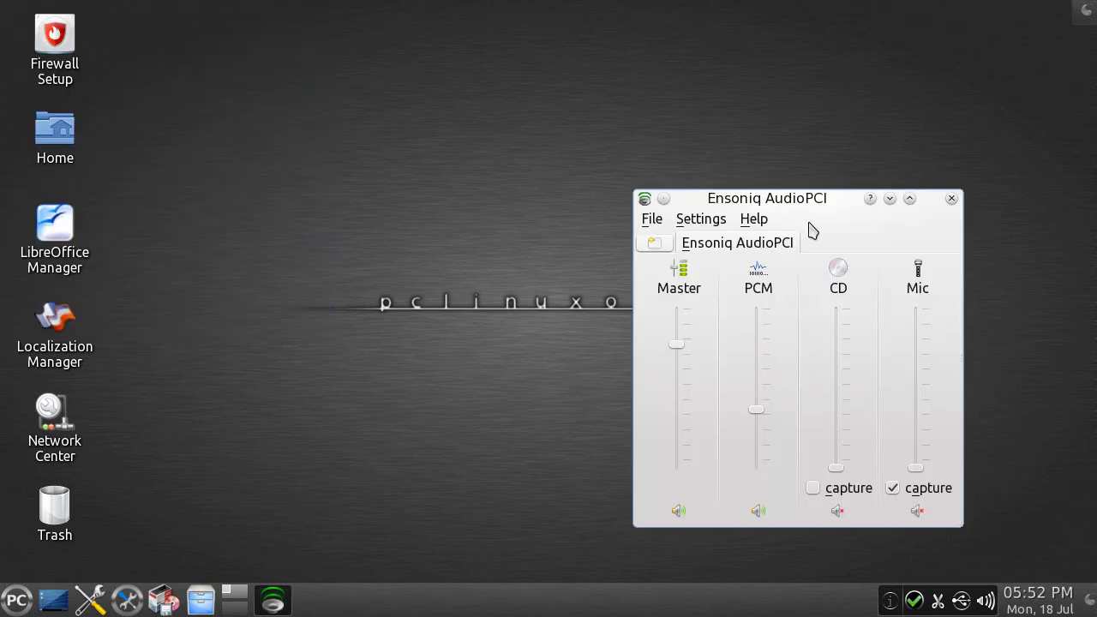
left_click(951, 198)
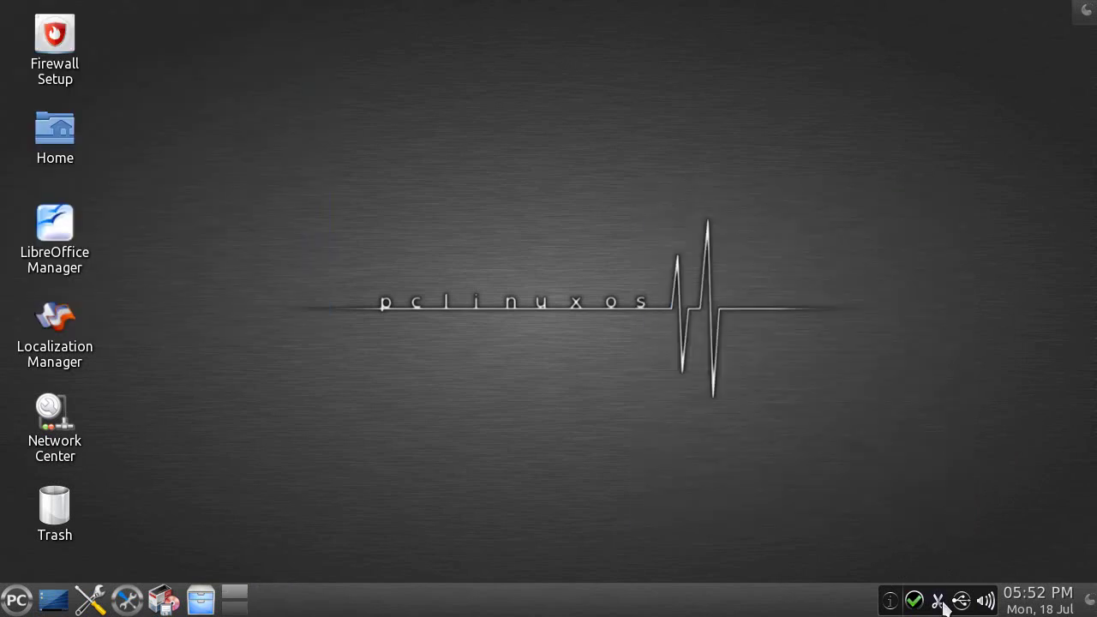
left_click(938, 601)
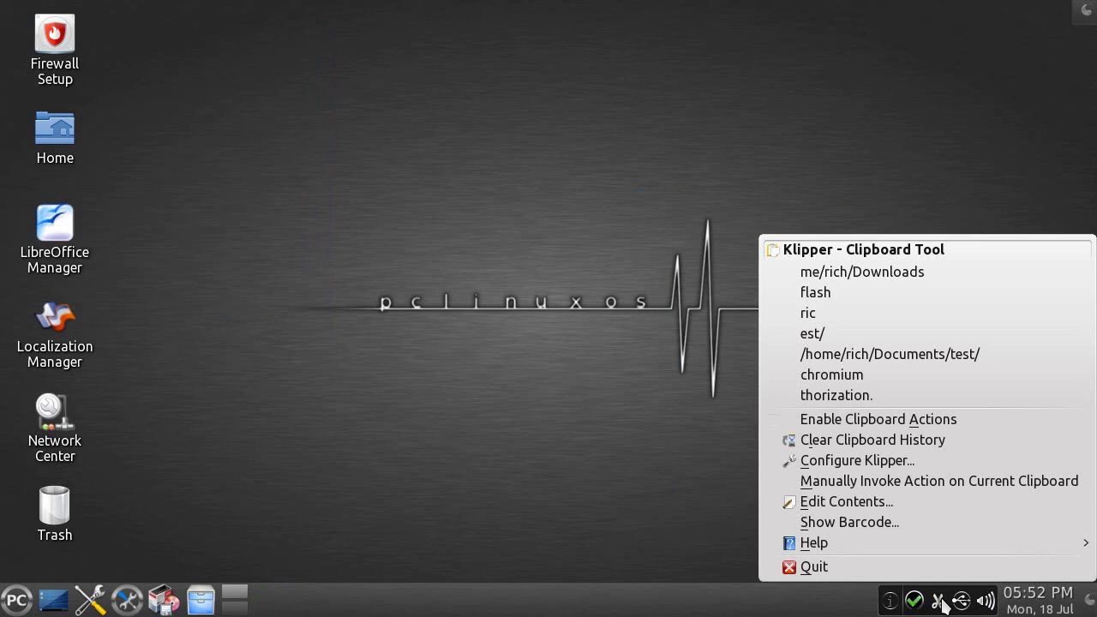
left_click(648, 474)
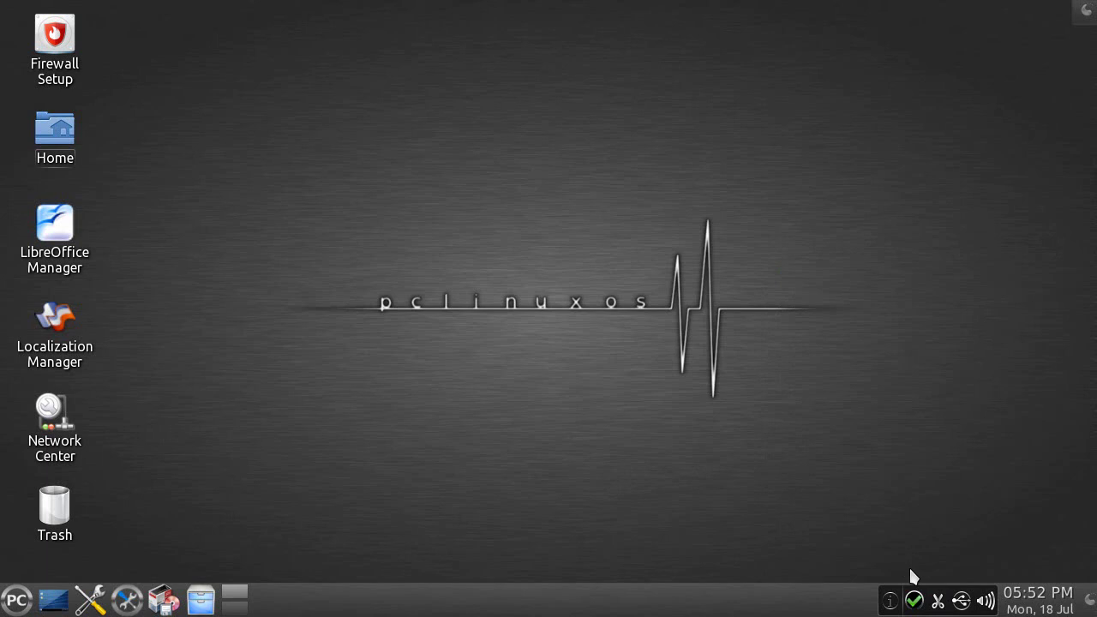
left_click(915, 599)
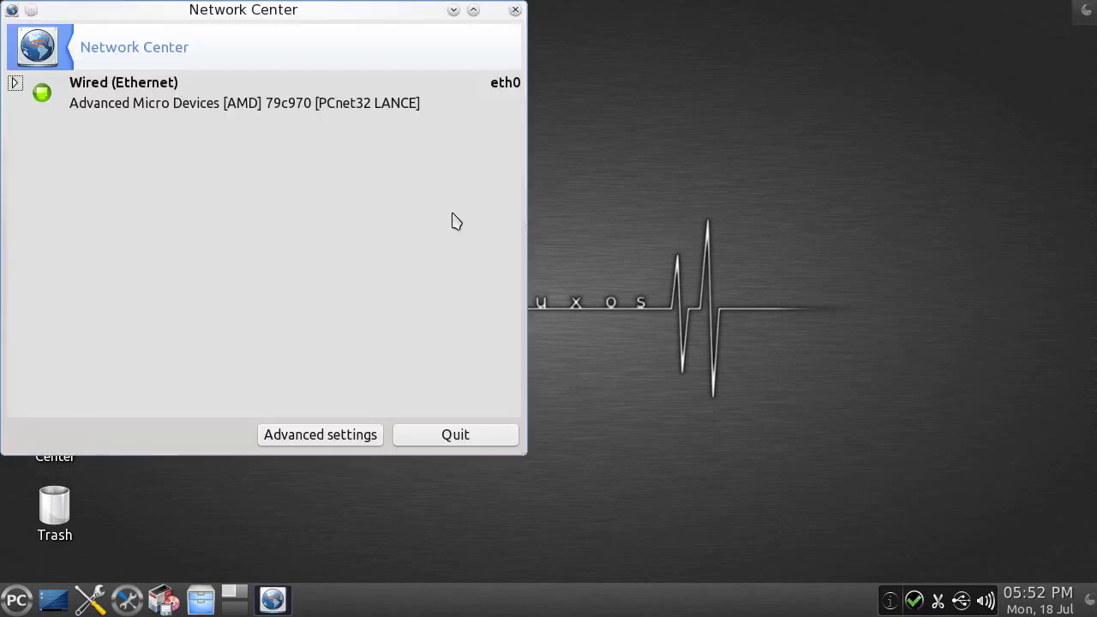
left_click_drag(345, 26, 436, 126)
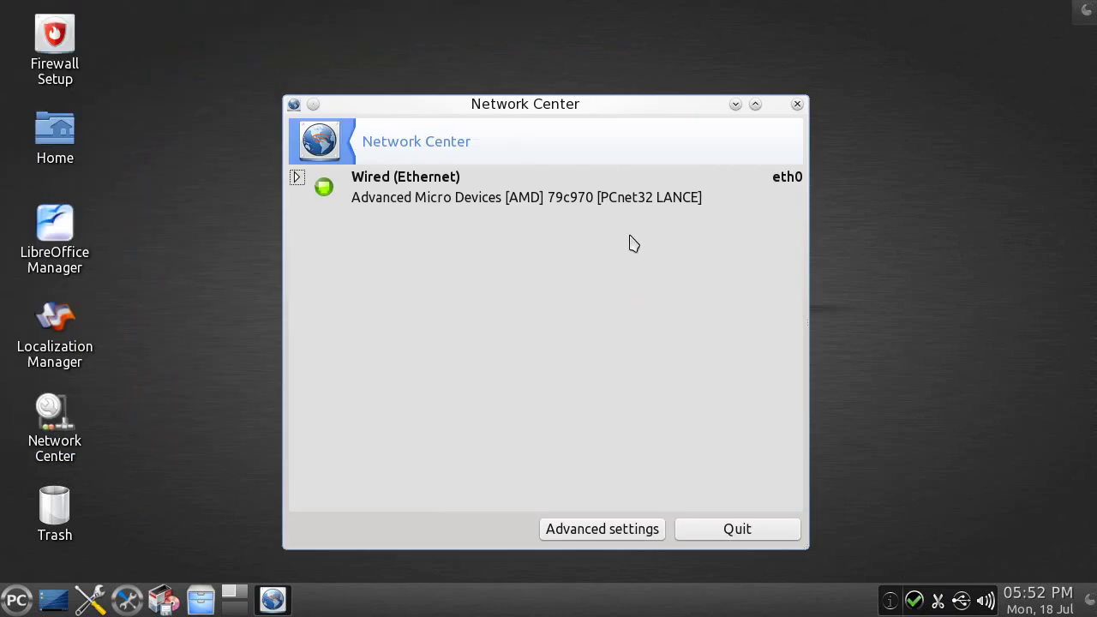
left_click(797, 103)
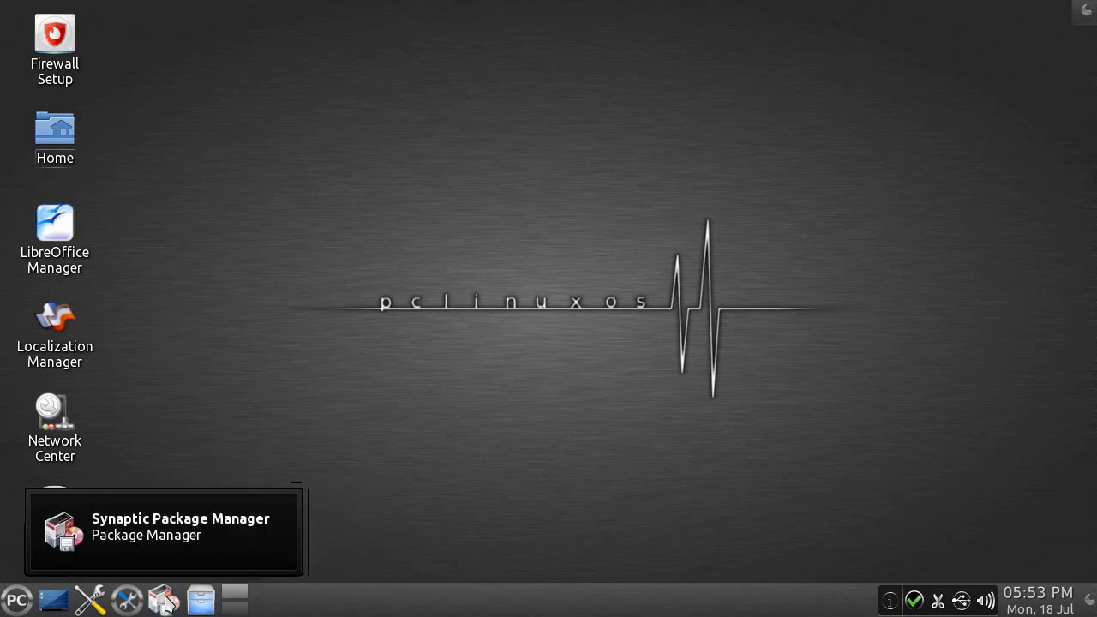
Step: Open the Home file manager, nudge its window right, then close it
left_click(212, 599)
left_click_drag(434, 39, 536, 120)
left_click(734, 92)
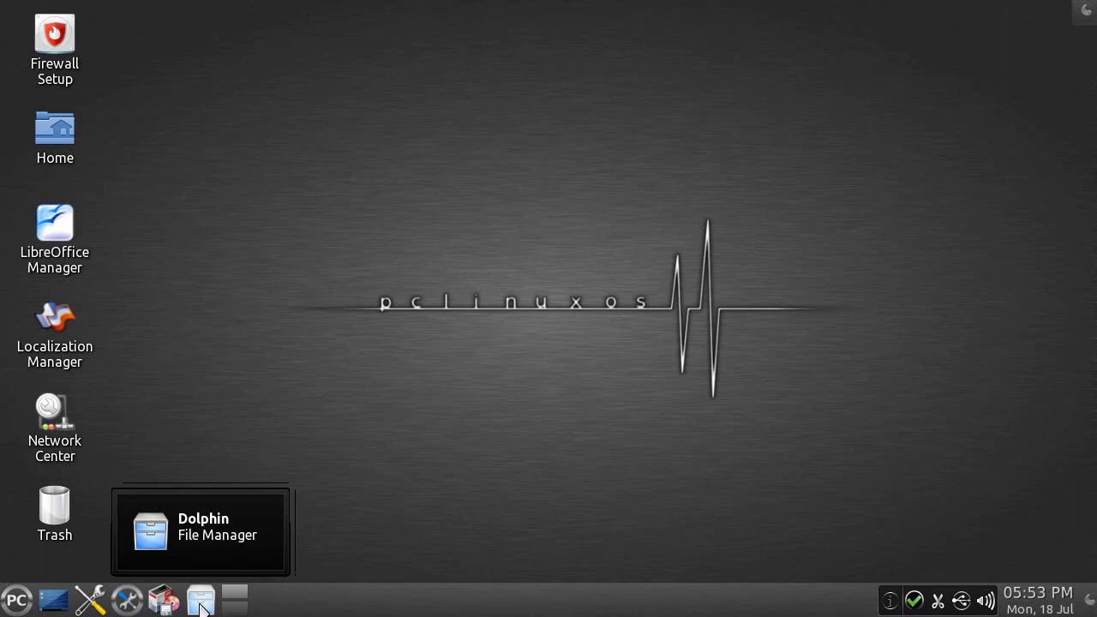
left_click(200, 600)
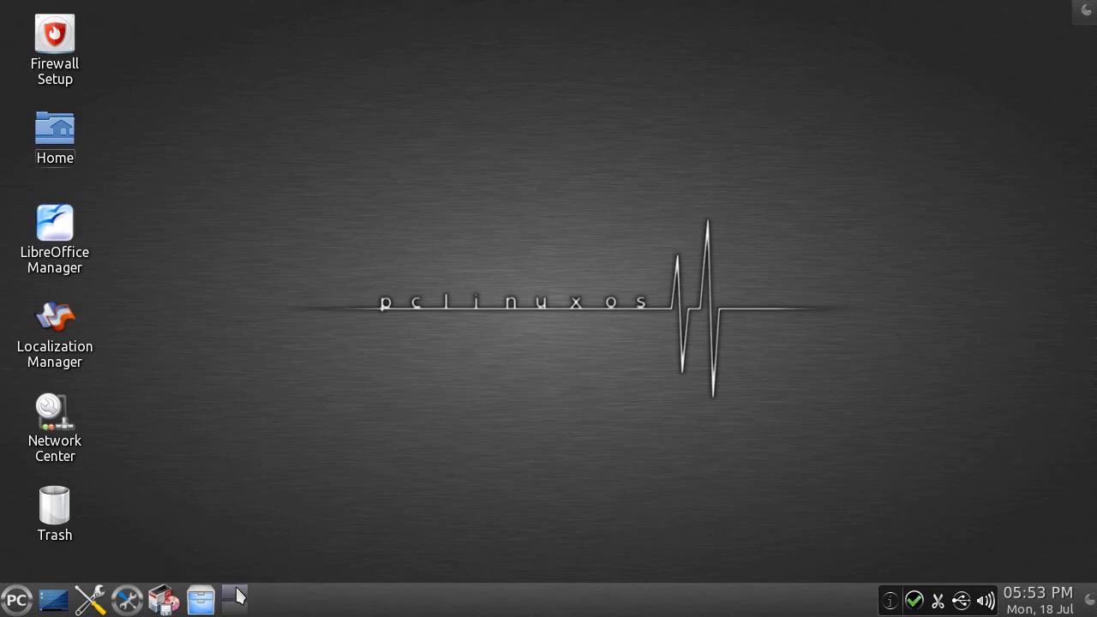
Step: Raise the pager's number of virtual desktops from 2 to 4 and save
right_click(233, 601)
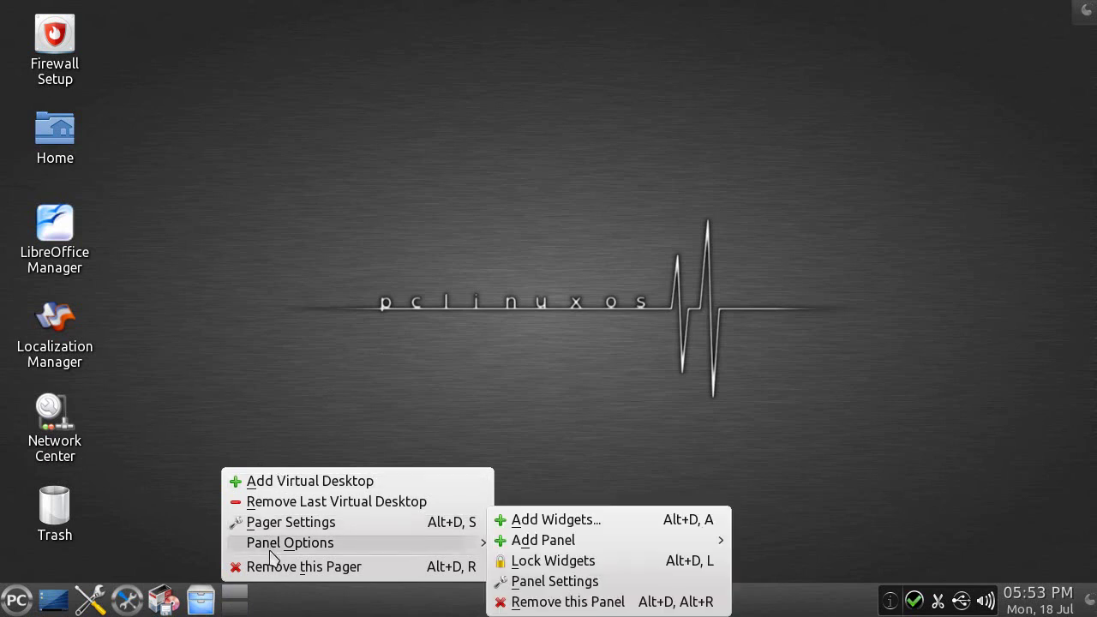
left_click(193, 534)
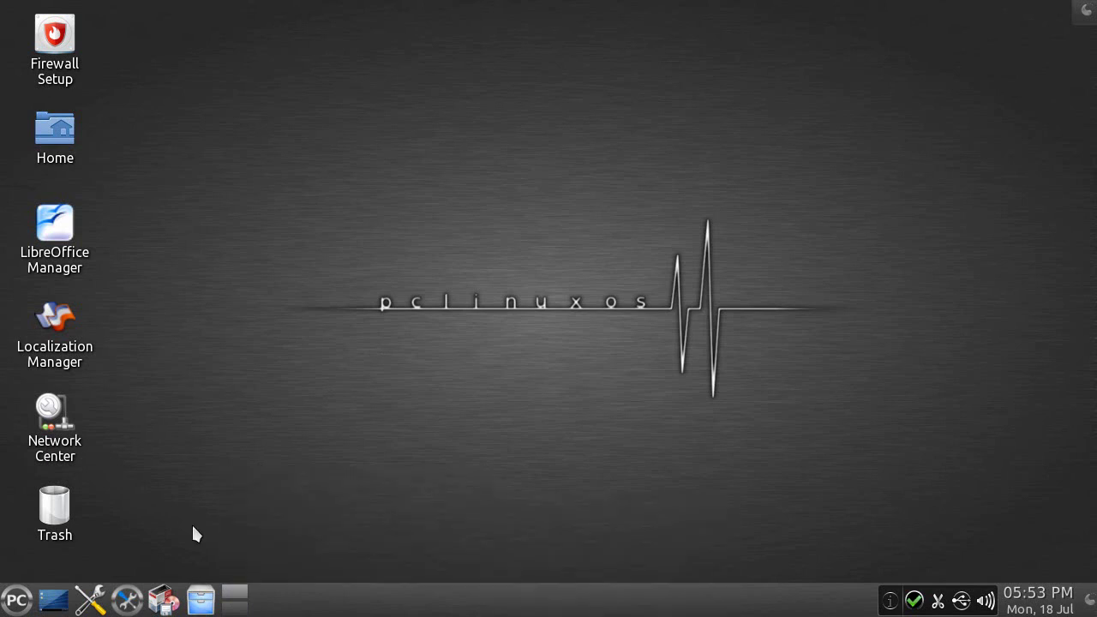
right_click(232, 600)
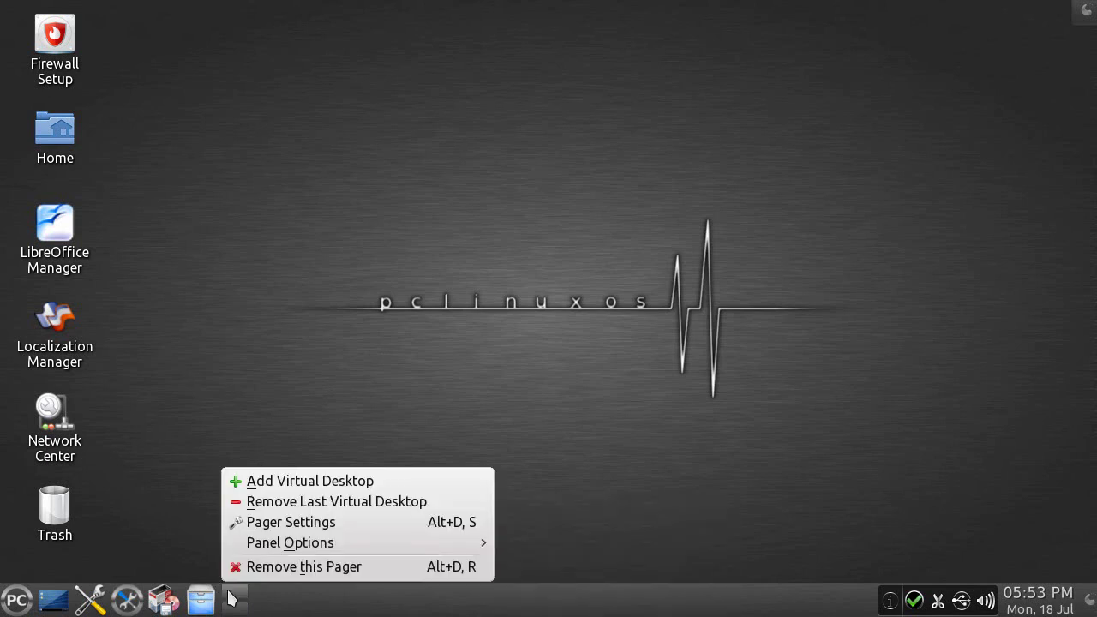
left_click(289, 521)
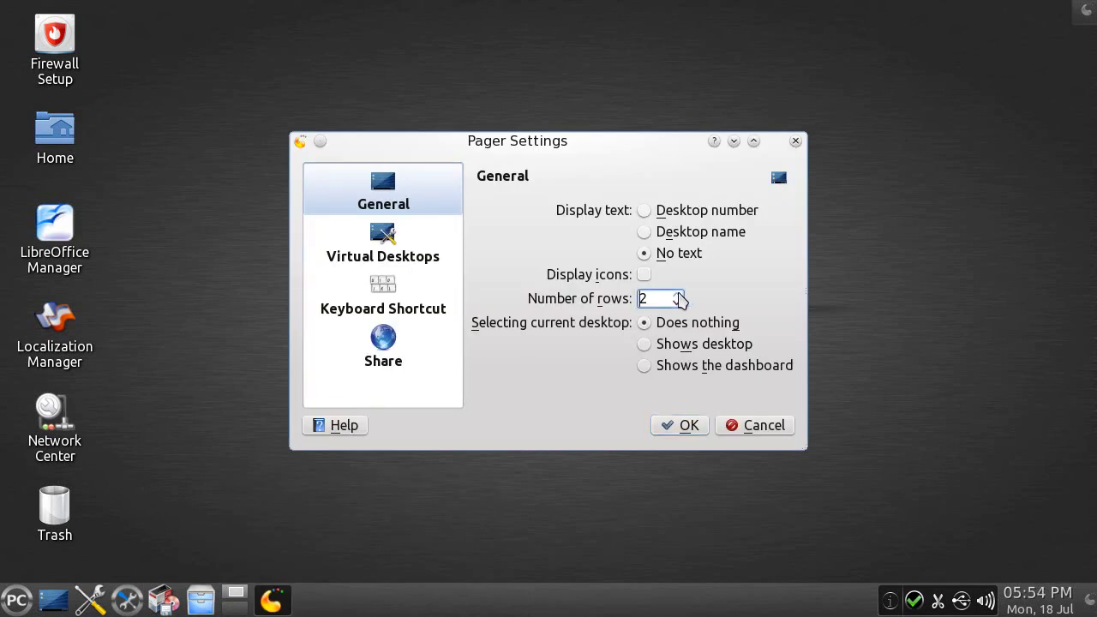
left_click(377, 244)
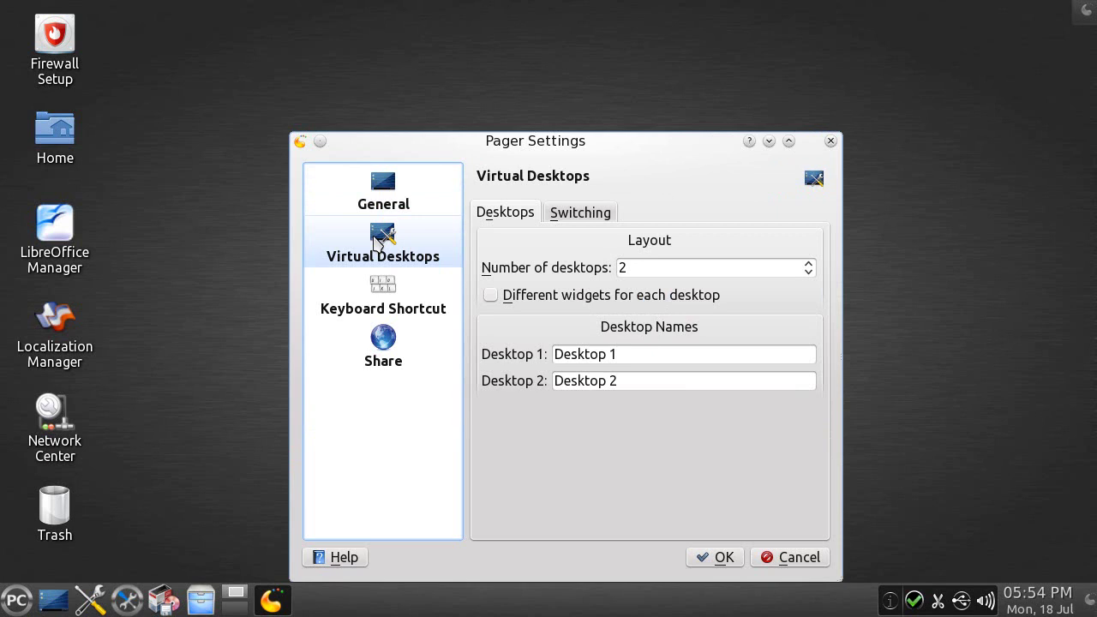
left_click(808, 265)
left_click(808, 266)
left_click(728, 559)
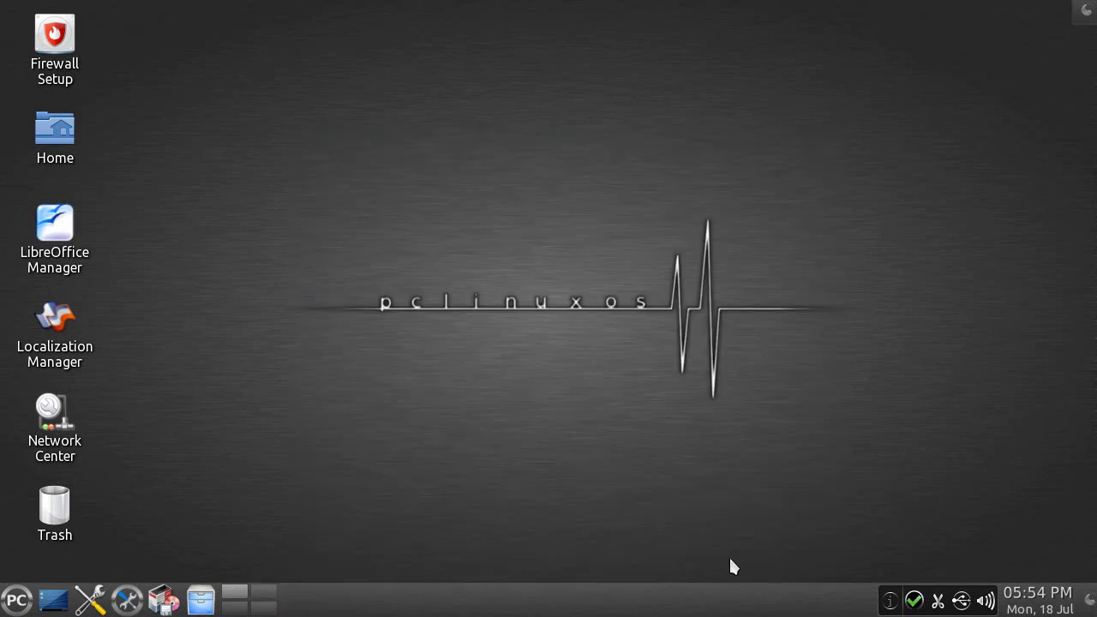
Step: Switch between the pager's desktops, then open the top-right cashew toolbox menu
left_click(261, 606)
left_click(229, 593)
left_click(262, 599)
left_click(1085, 10)
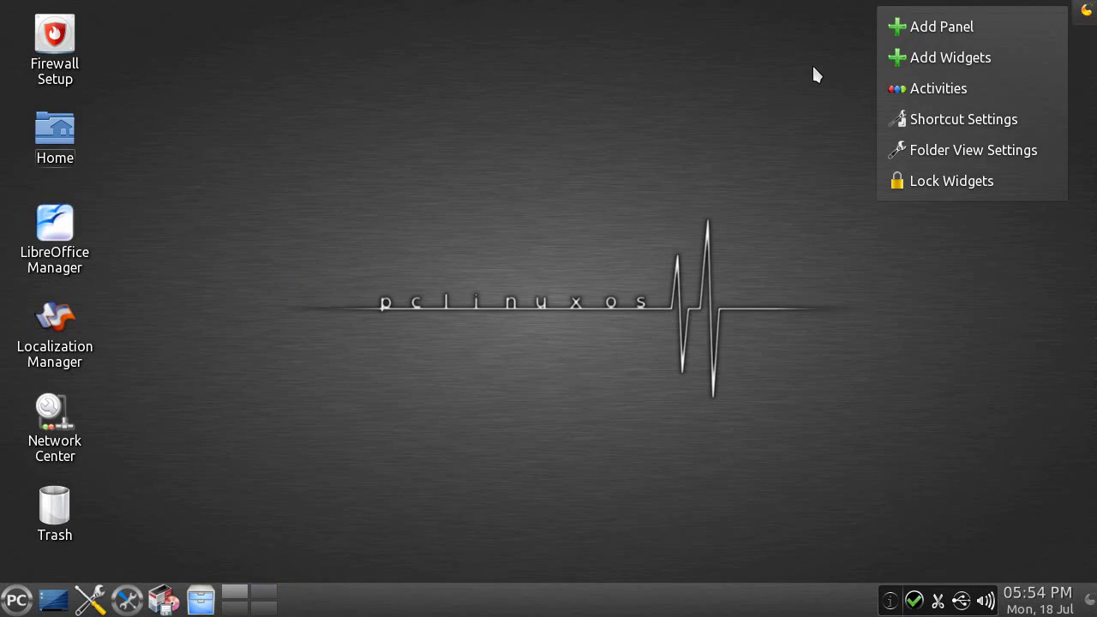
left_click(1085, 12)
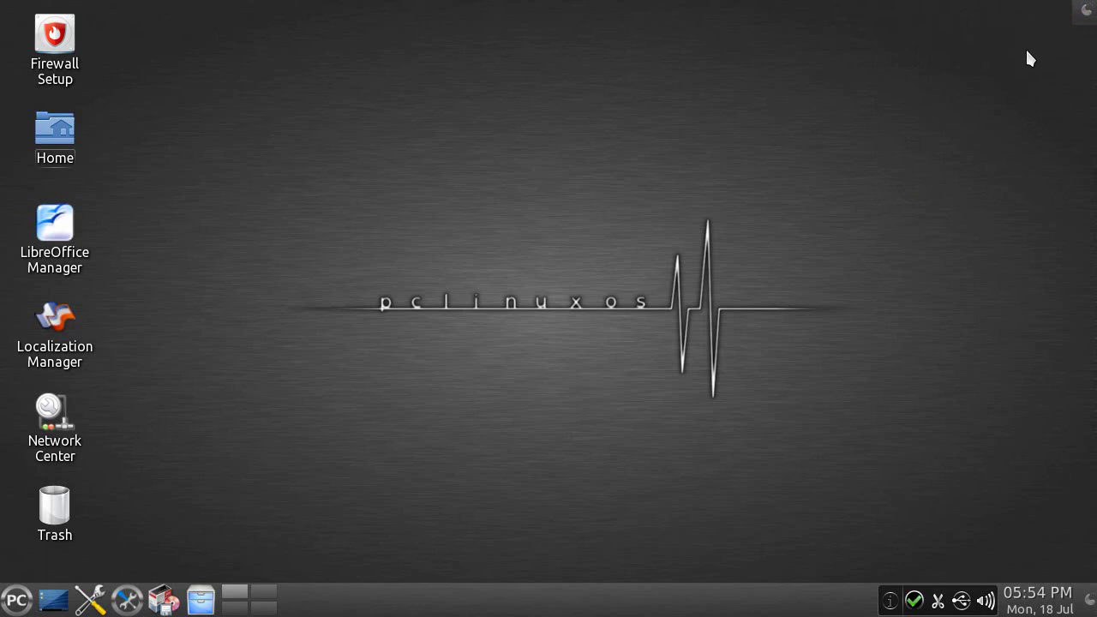
left_click(1086, 10)
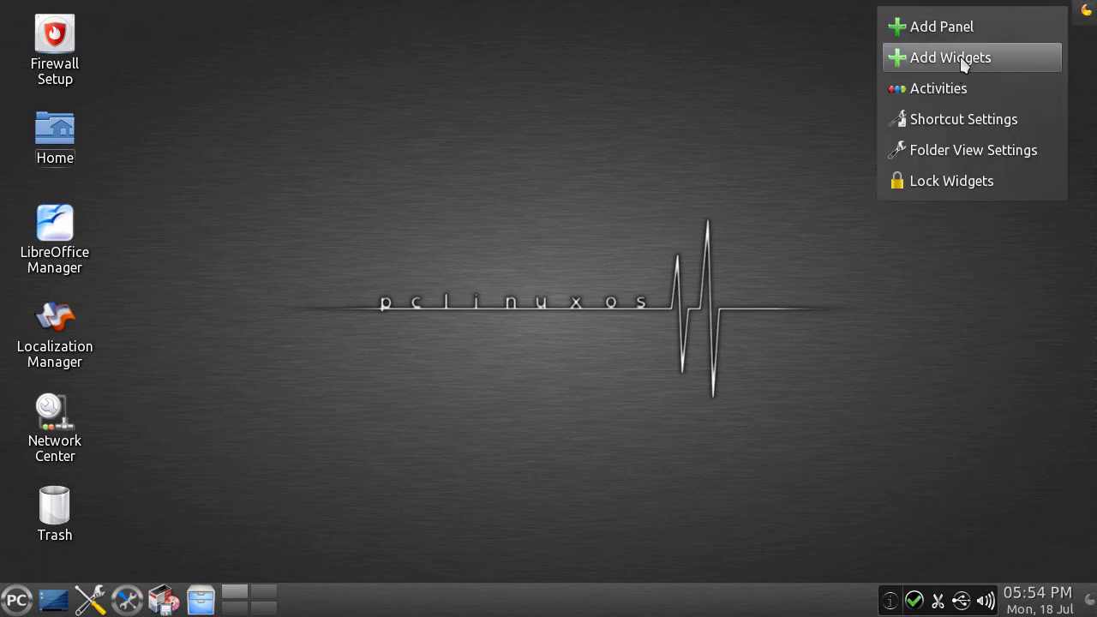
Step: Place a System Monitor widget from System Information near the desktop's top centre
left_click(958, 60)
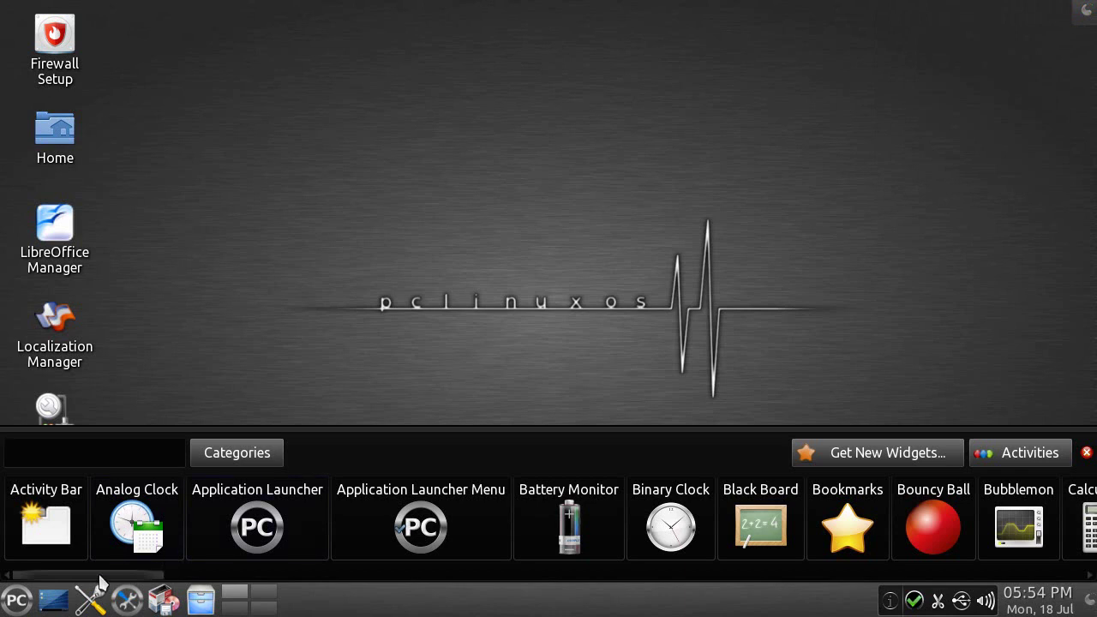
left_click_drag(125, 581, 99, 584)
left_click(212, 453)
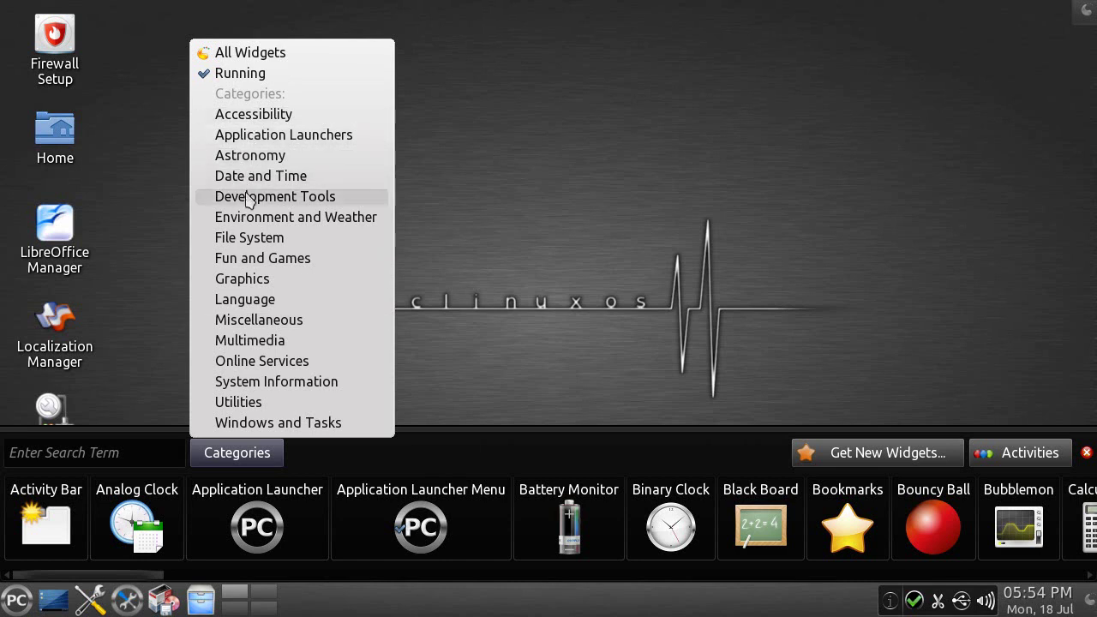
left_click(241, 384)
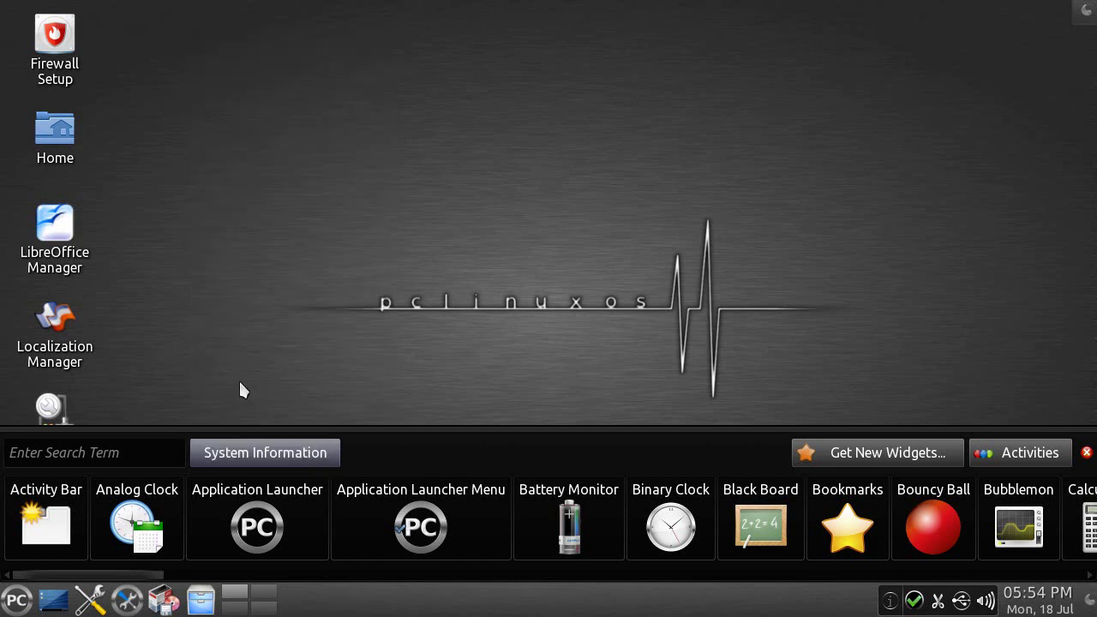
left_click_drag(605, 577, 939, 602)
left_click_drag(1039, 520, 620, 243)
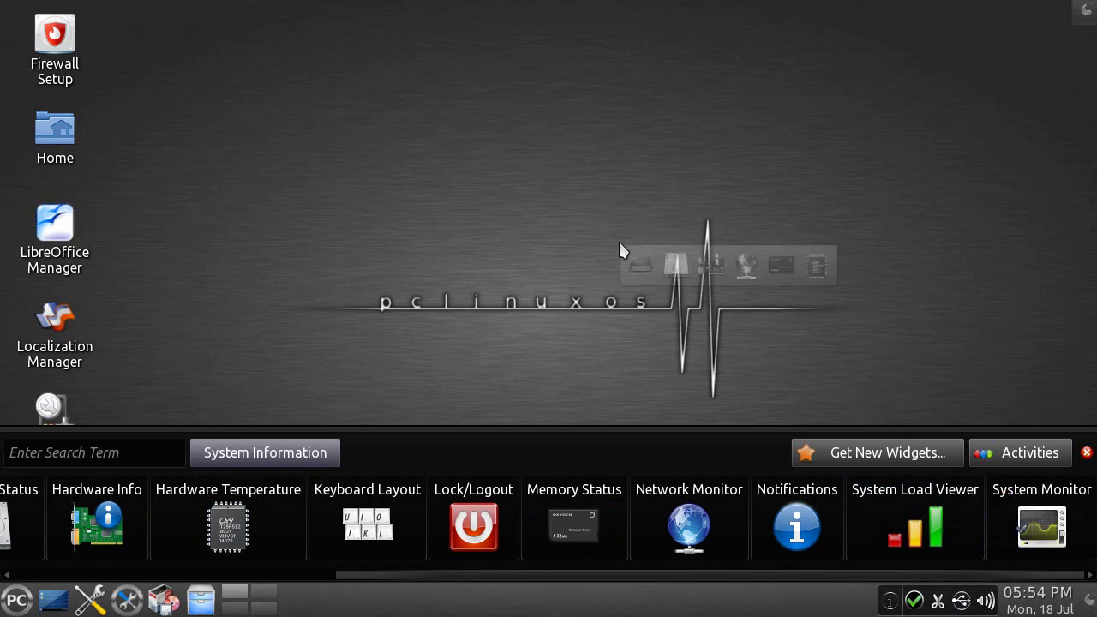
left_click_drag(683, 255, 638, 105)
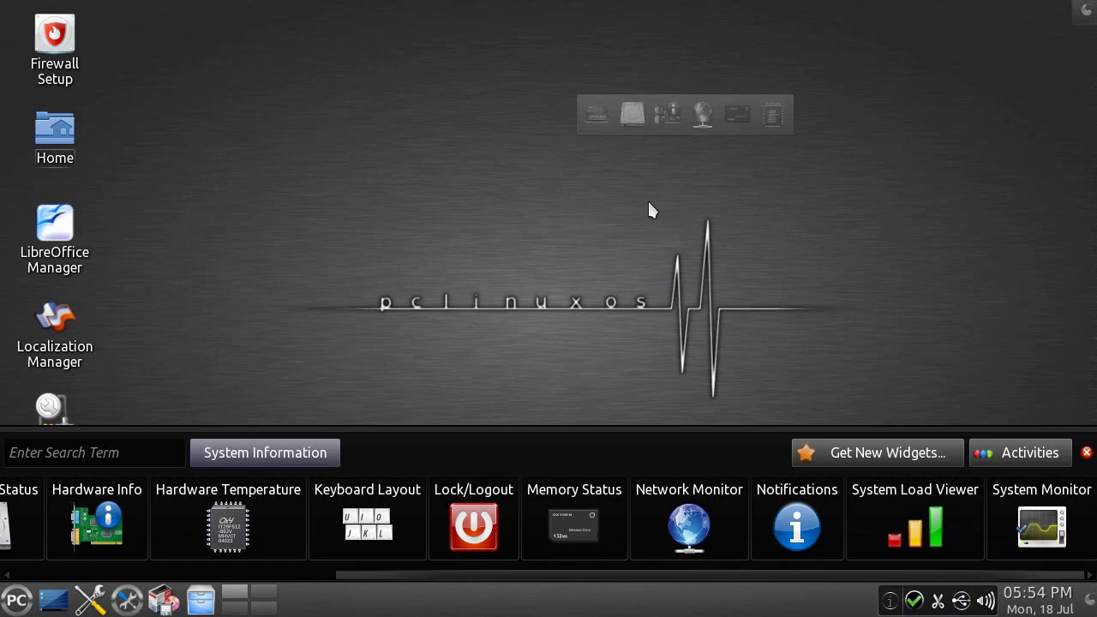
mouse_move(634, 111)
left_click(1086, 453)
mouse_move(596, 125)
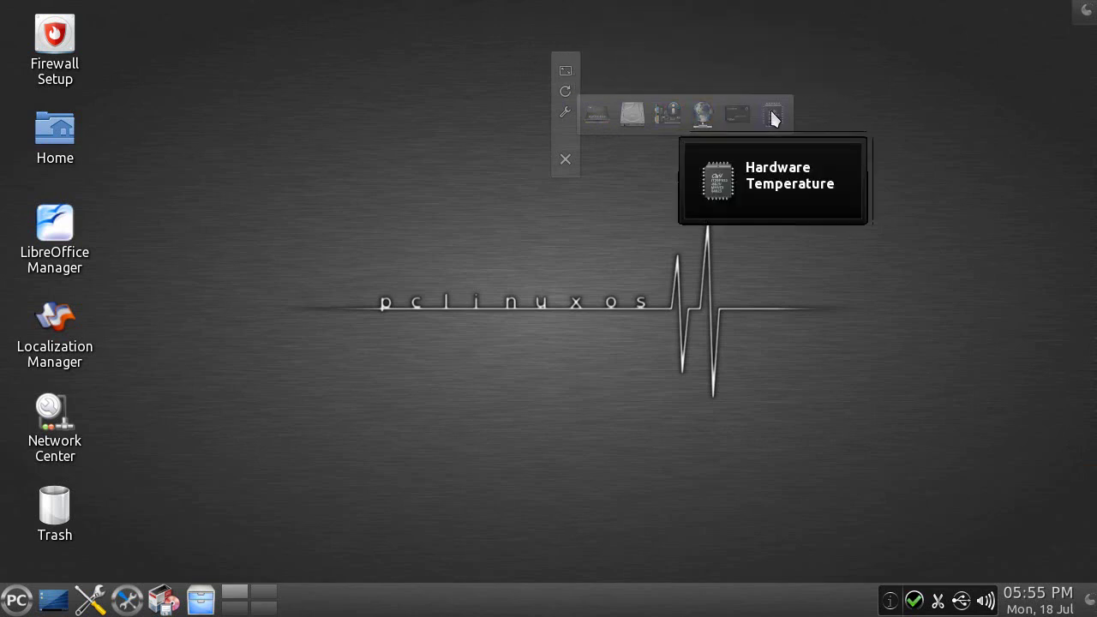
Step: Try the System Monitor's Disk Space and RAM applets and review their settings
left_click(632, 114)
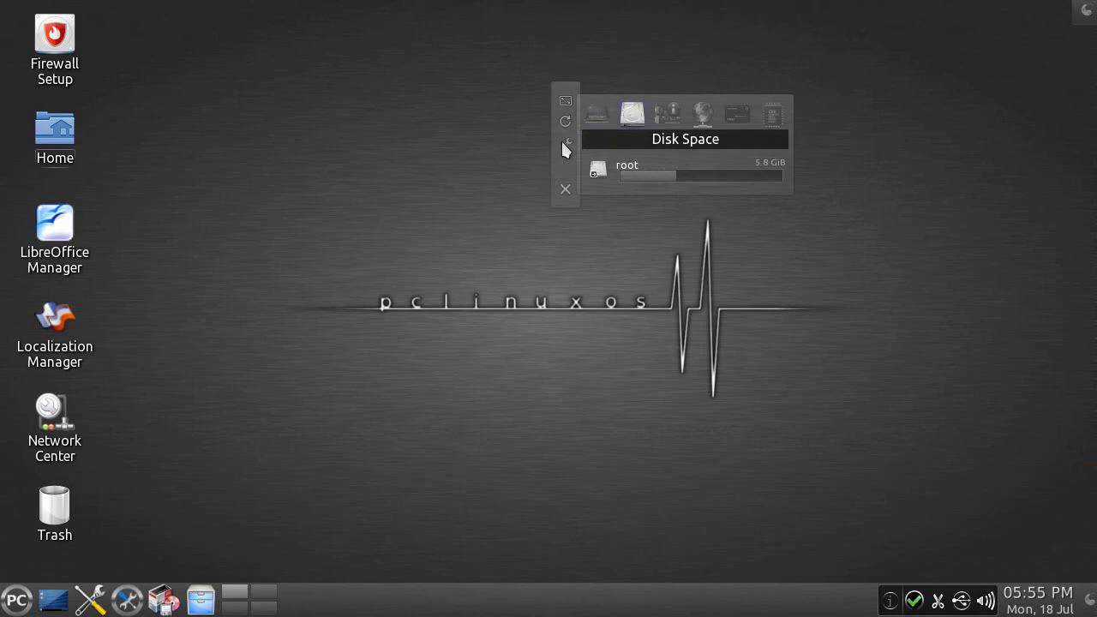
left_click(563, 144)
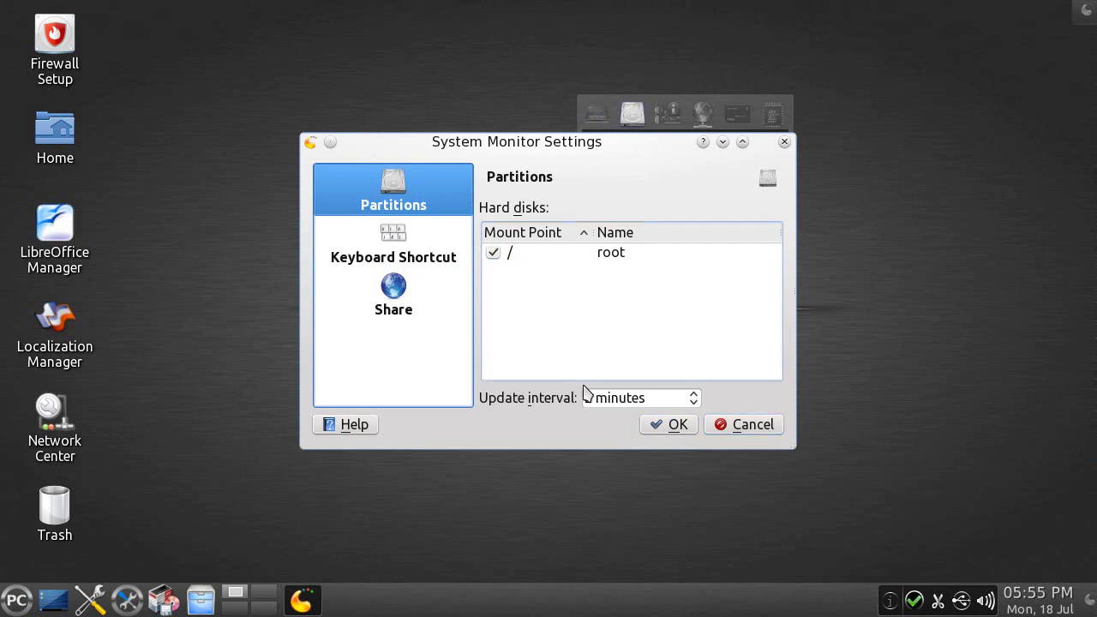
left_click(743, 424)
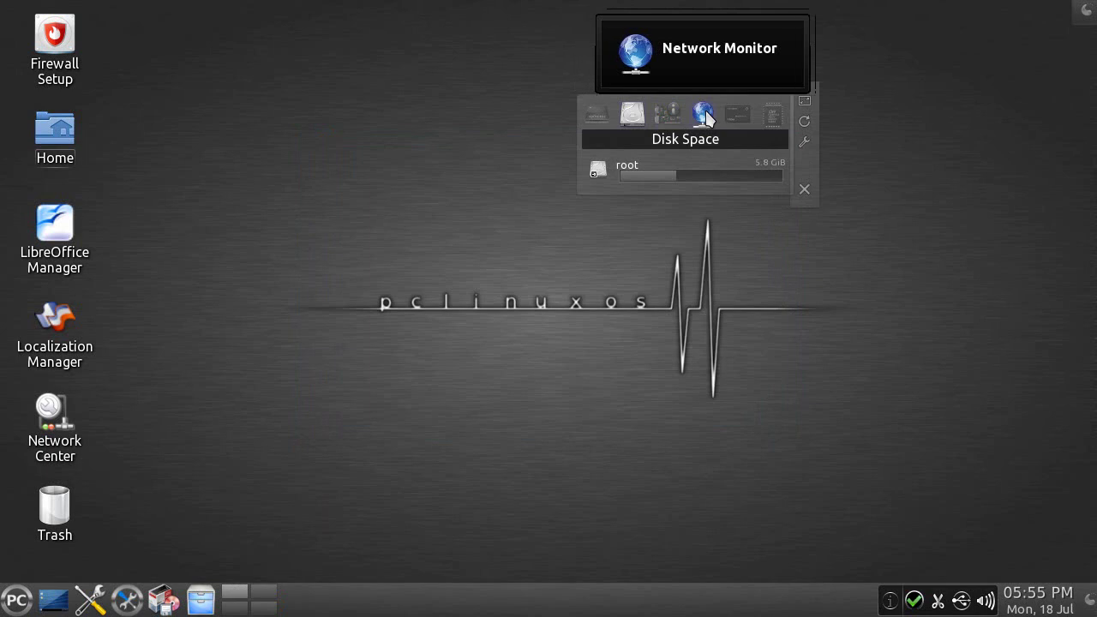
left_click(735, 117)
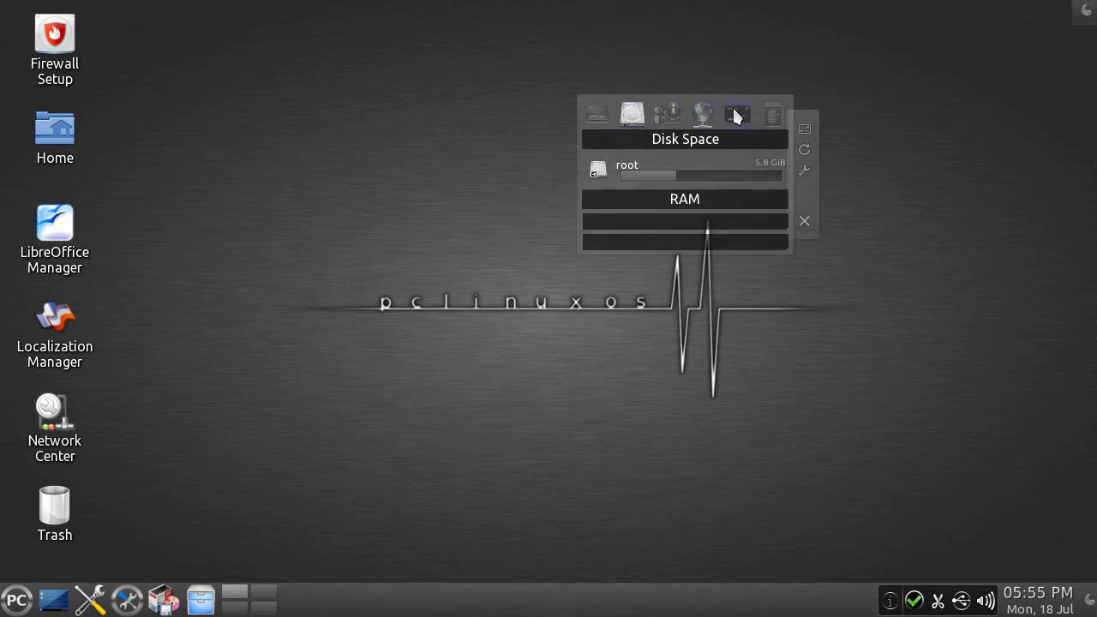
left_click(803, 169)
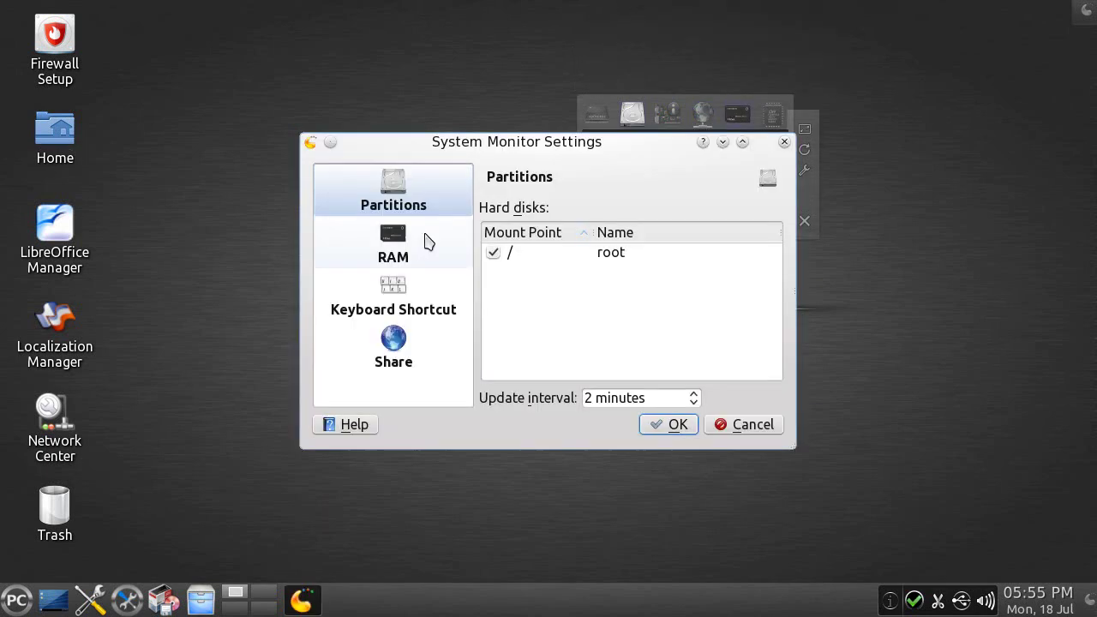
left_click(394, 245)
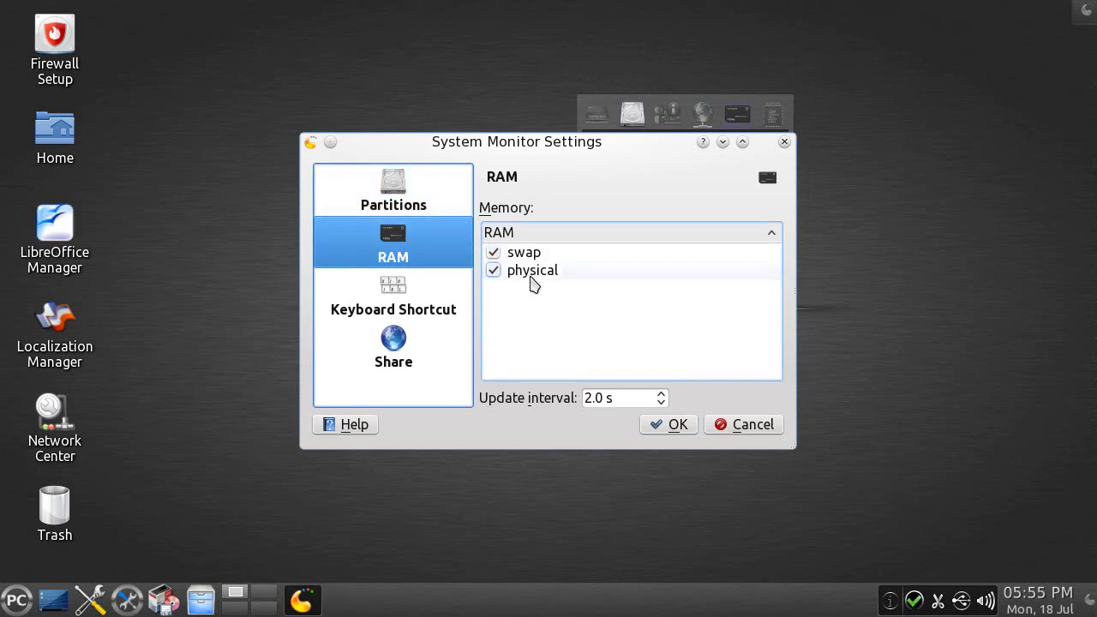
left_click(394, 205)
left_click(393, 244)
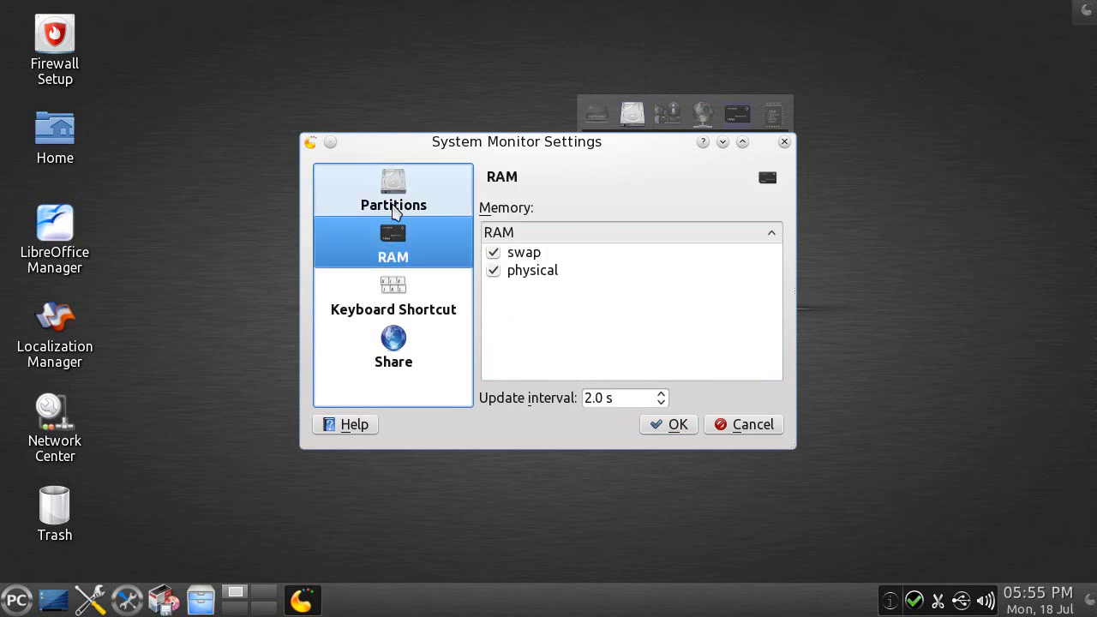
left_click(394, 212)
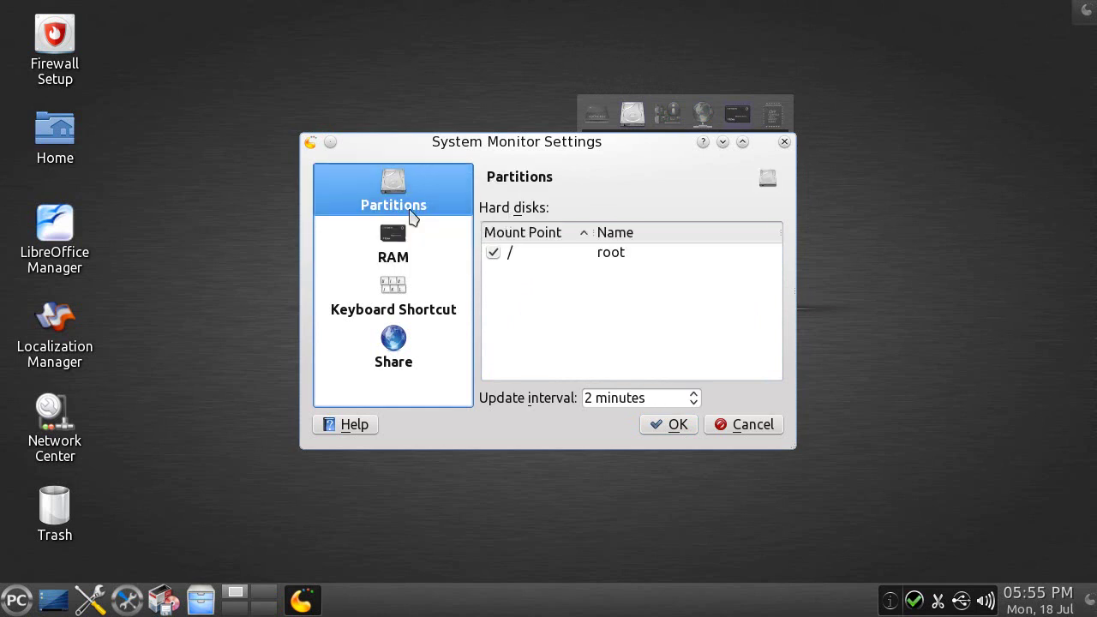
left_click(783, 141)
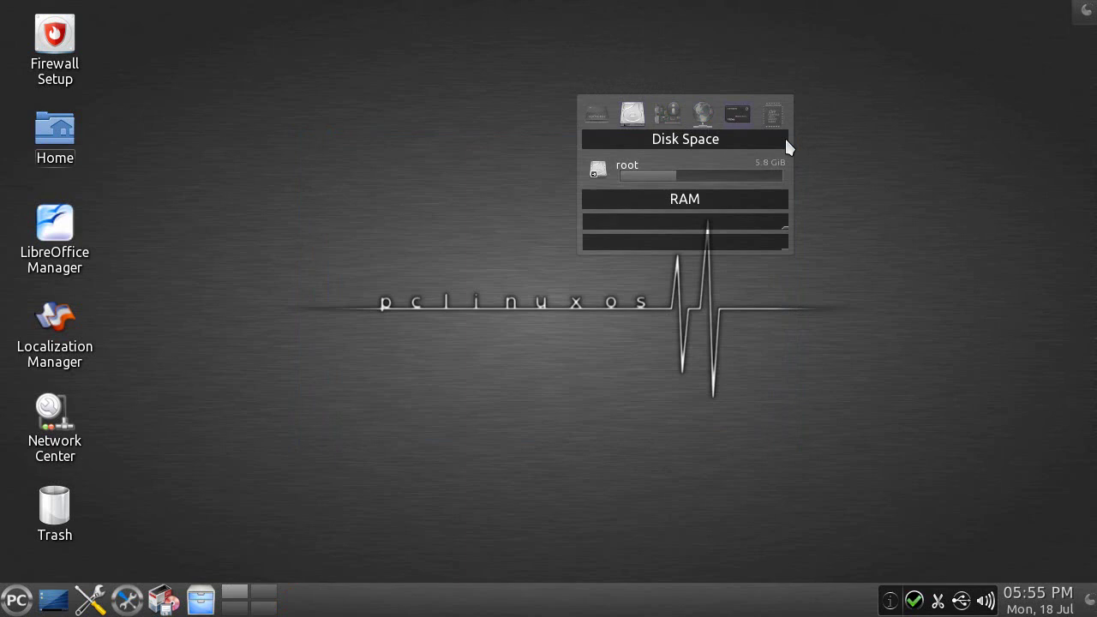
Step: Add Hardware Info to the System Monitor and review its partition and RAM settings
left_click(667, 113)
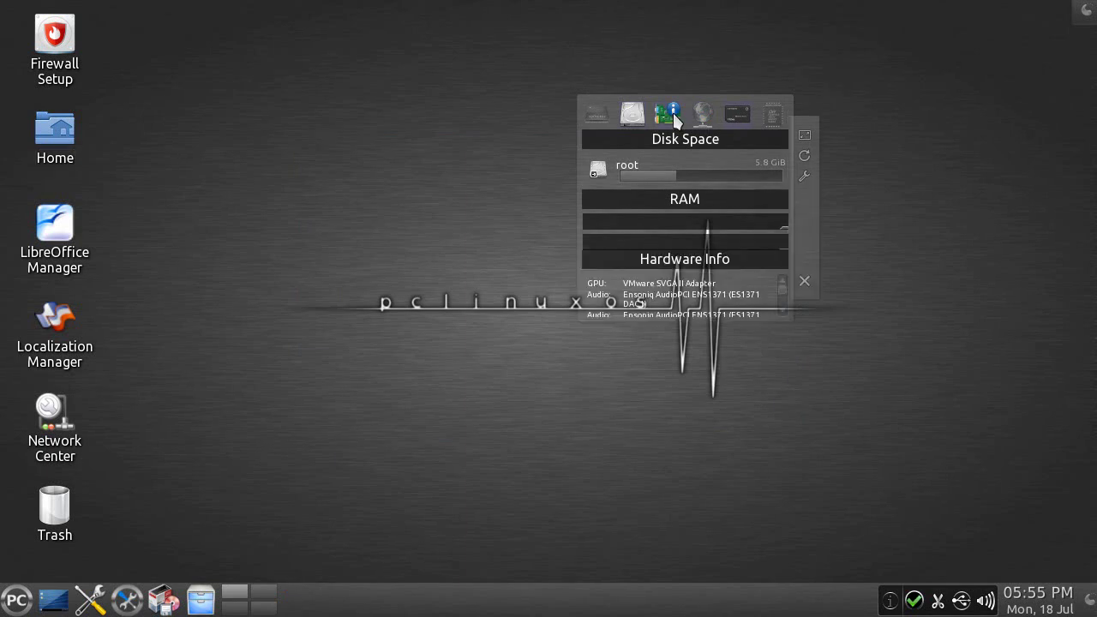
left_click(803, 175)
left_click(393, 190)
left_click(394, 244)
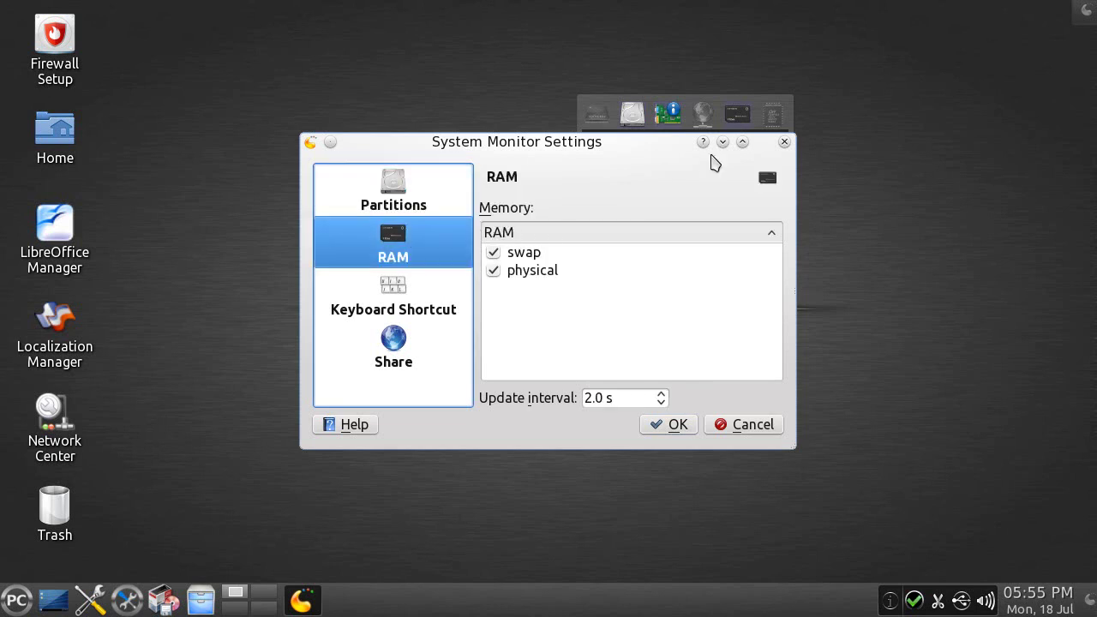
left_click(784, 142)
Step: Remove the System Monitor widget from the desktop and reopen the cashew menu
mouse_move(761, 304)
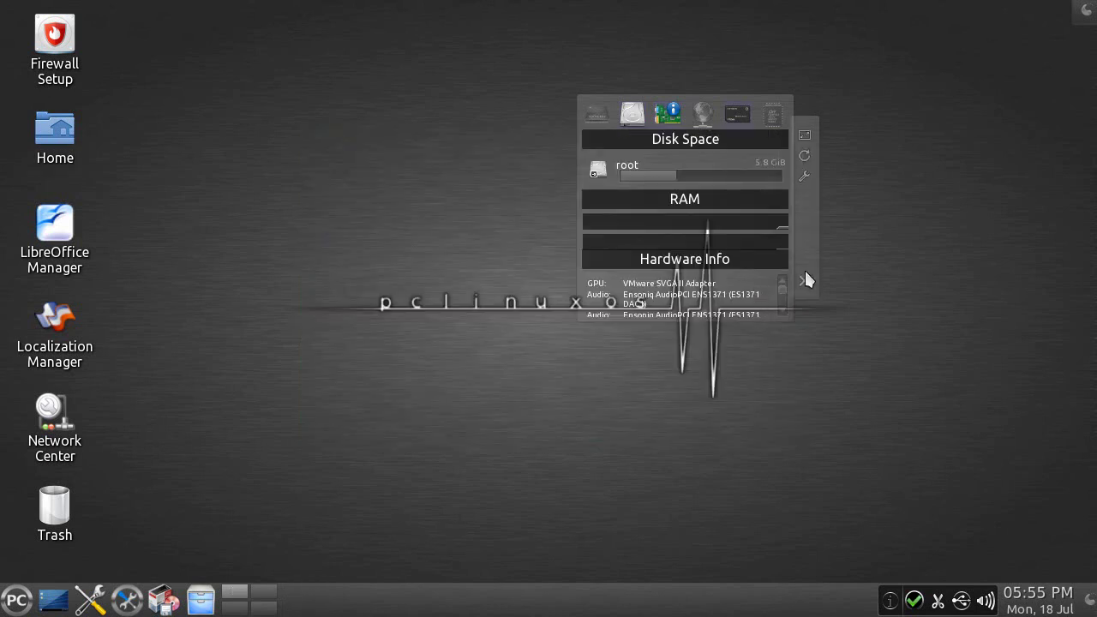
left_click(805, 282)
left_click(1086, 10)
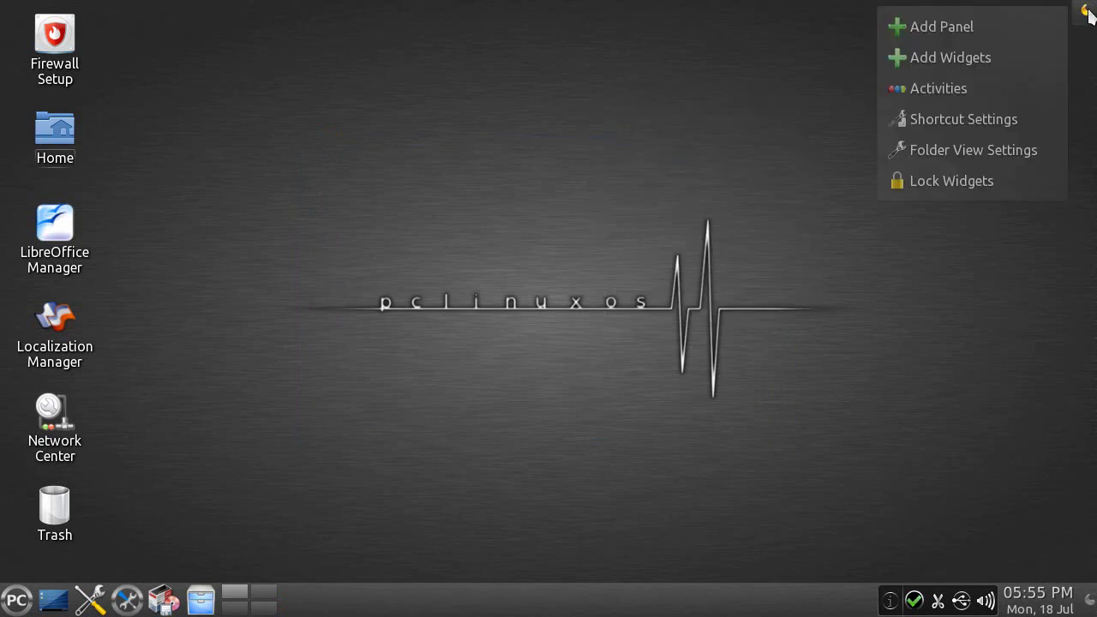
Step: Look through the widget explorer's Categories and Get New Widgets menus, adding nothing
left_click(948, 63)
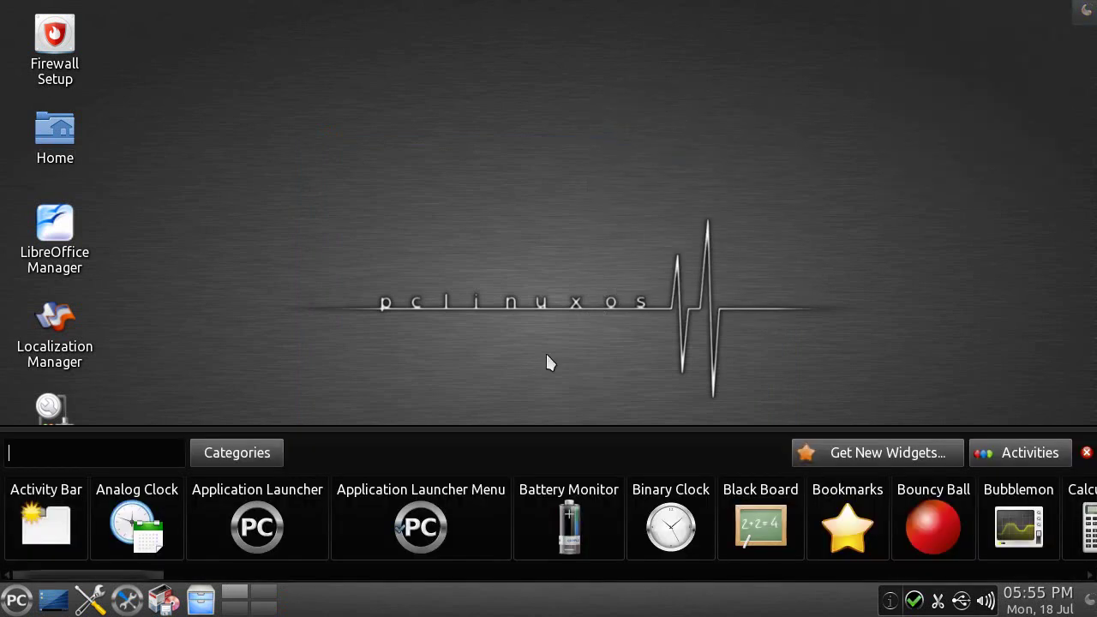
left_click(228, 459)
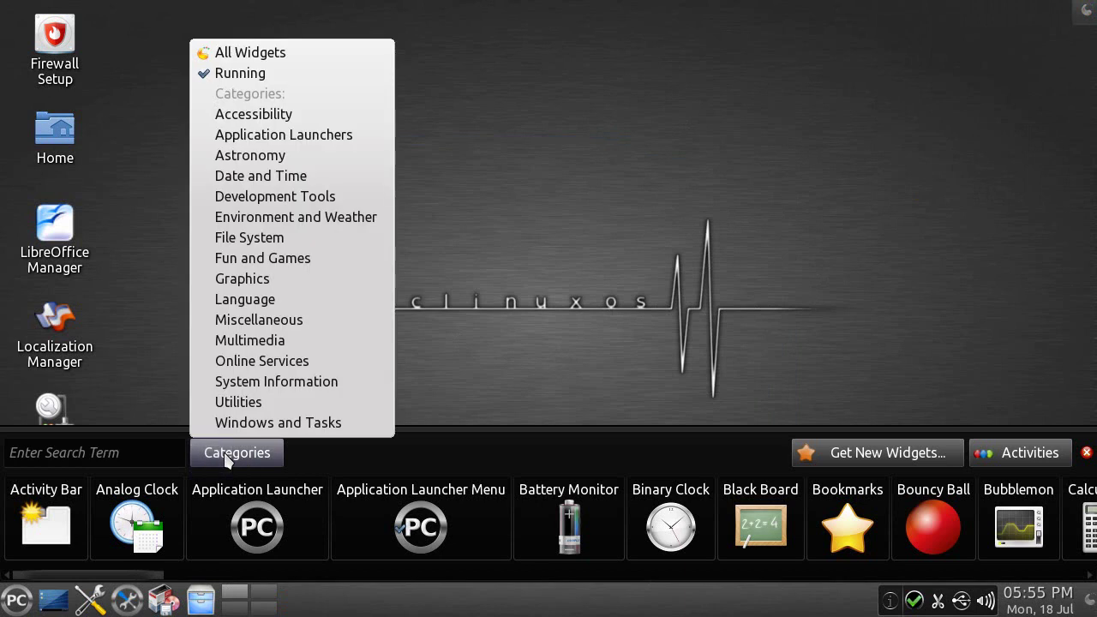
left_click(728, 462)
left_click(851, 460)
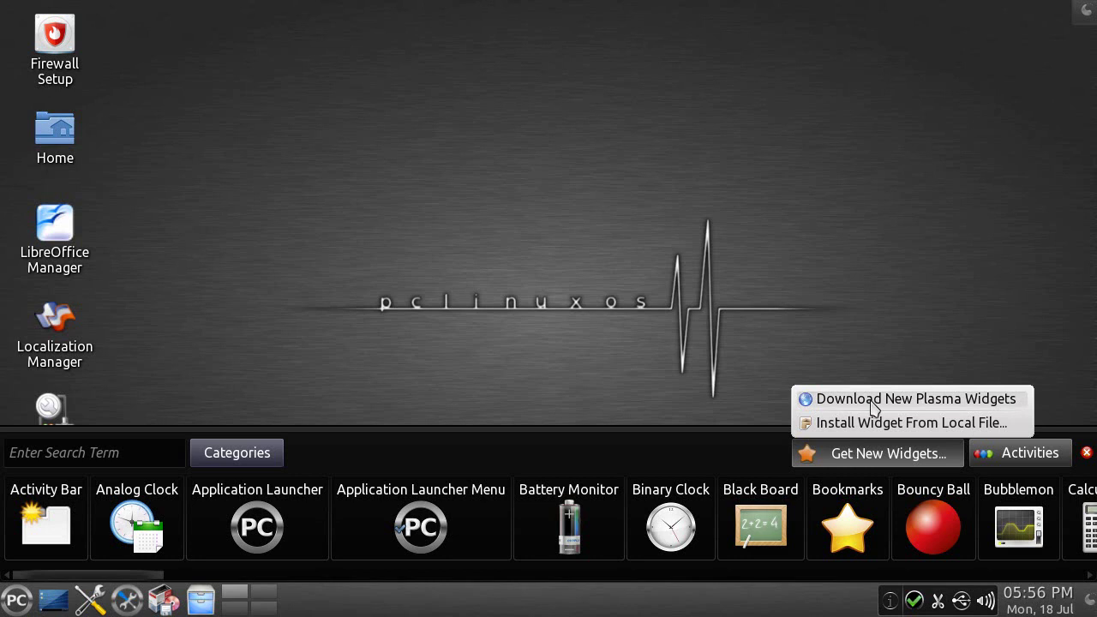
left_click(643, 375)
left_click(235, 456)
left_click(549, 340)
left_click(1085, 452)
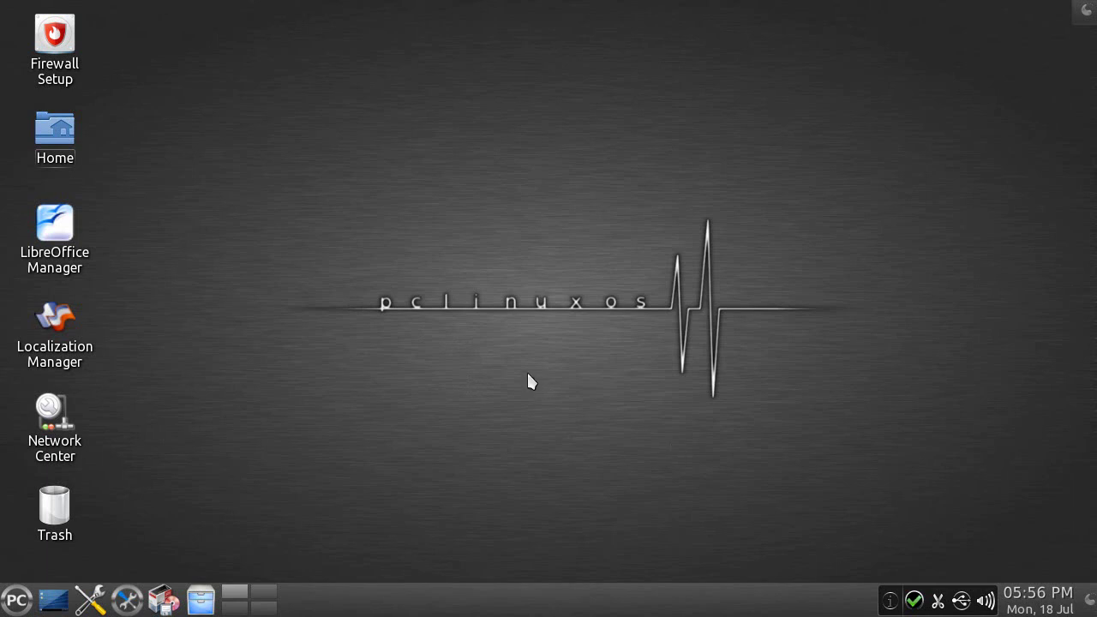
Step: Launch Synaptic from the taskbar and browse the PC menu's Internet and Office submenus
left_click(164, 599)
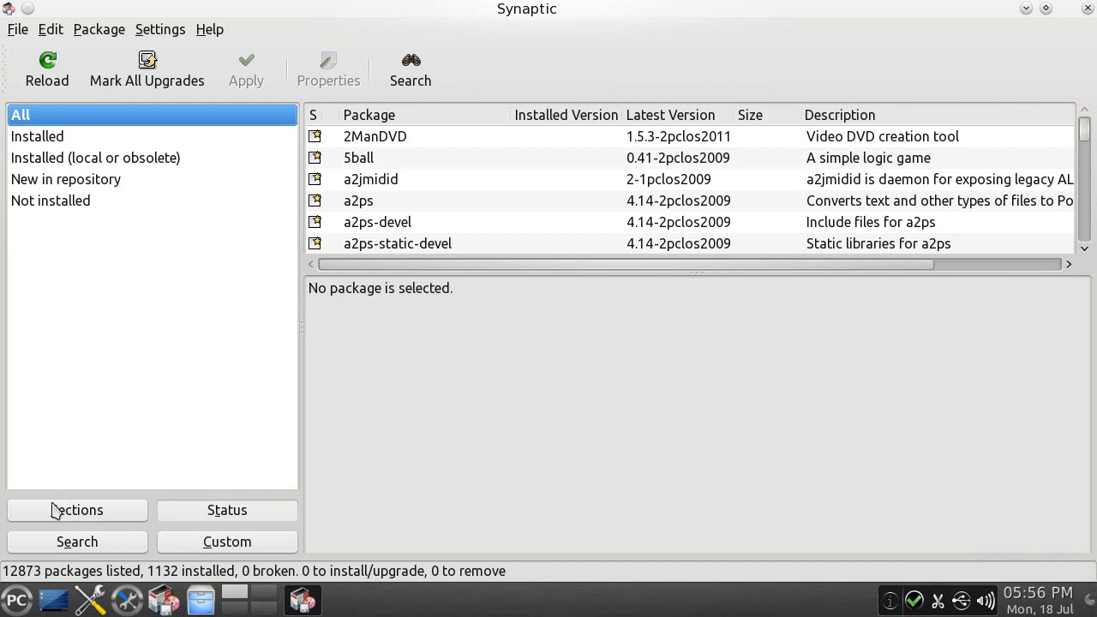
left_click(17, 599)
mouse_move(132, 402)
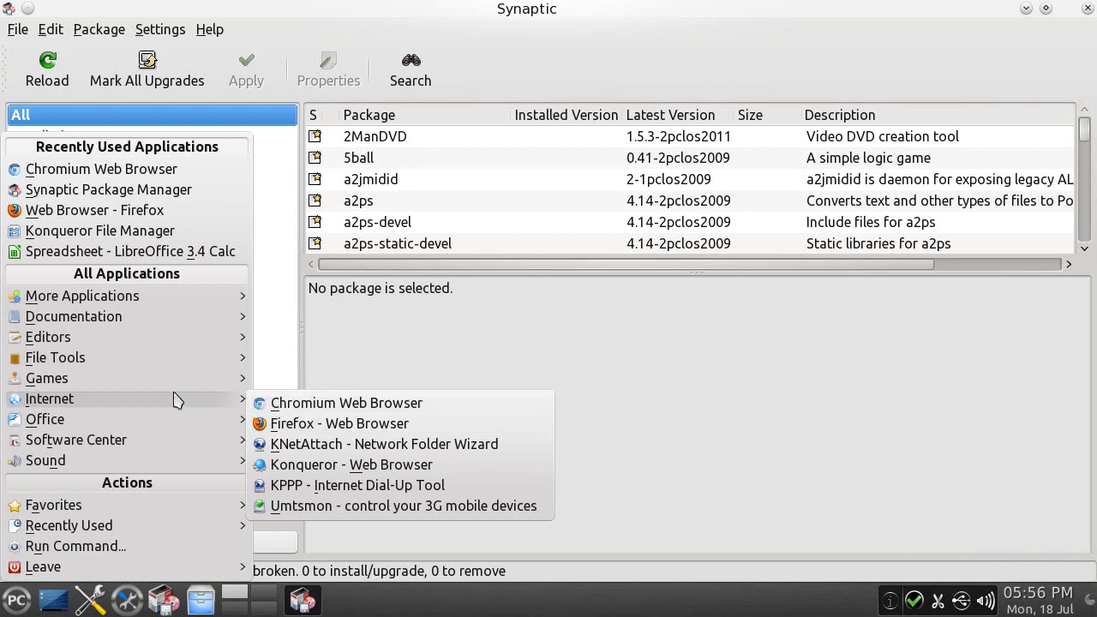
mouse_move(172, 420)
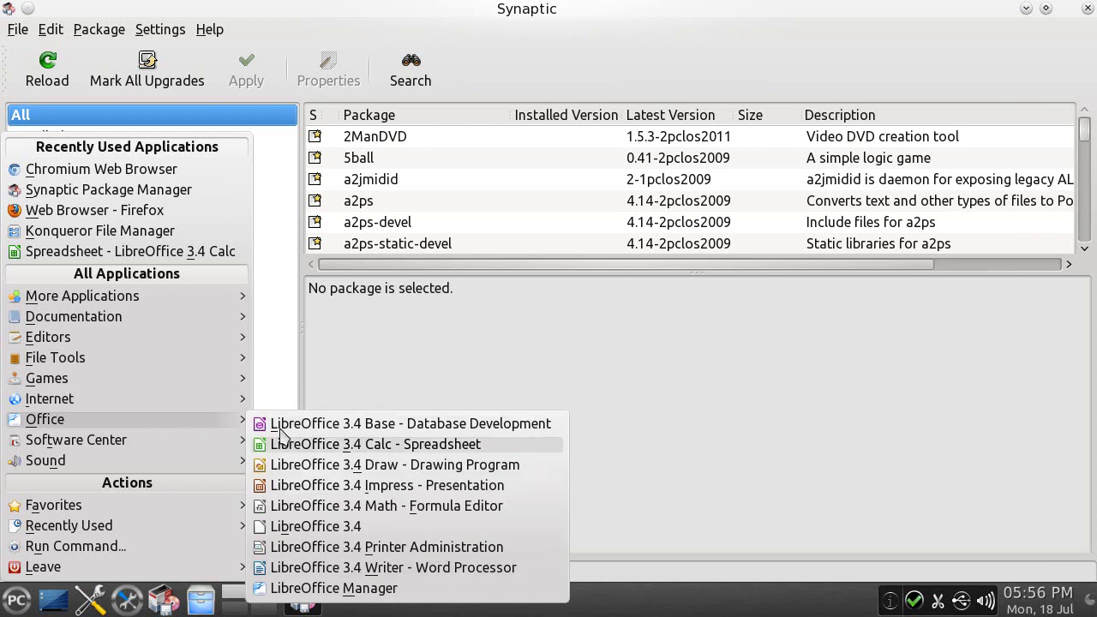
left_click(410, 364)
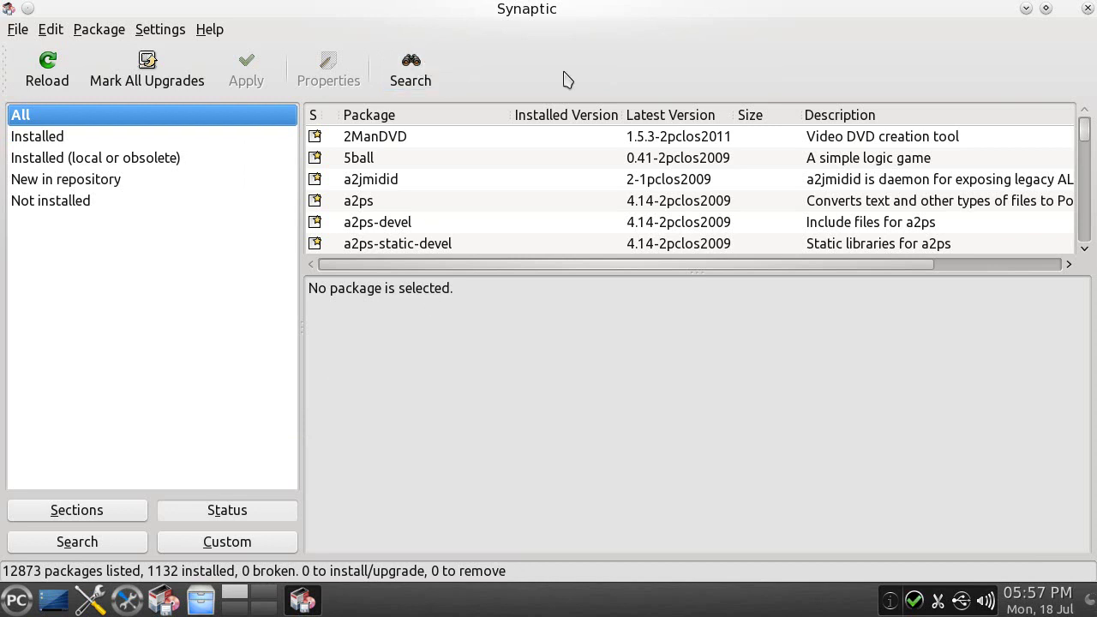
Step: Search Synaptic for firefox and inspect the installed firefox 5.0 package details
left_click(410, 70)
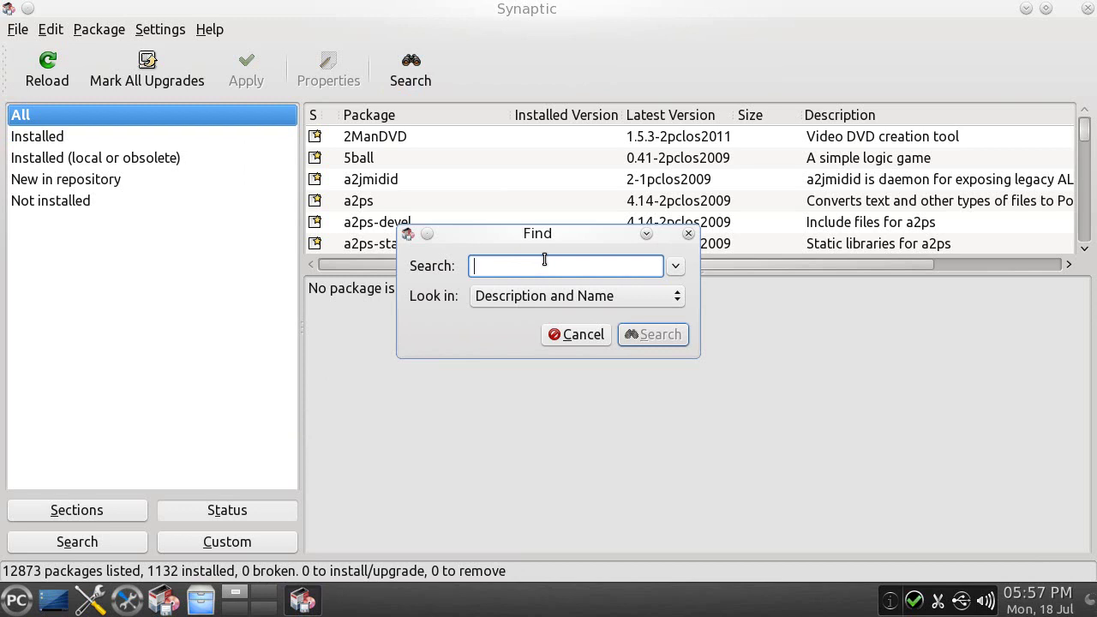
type("fire")
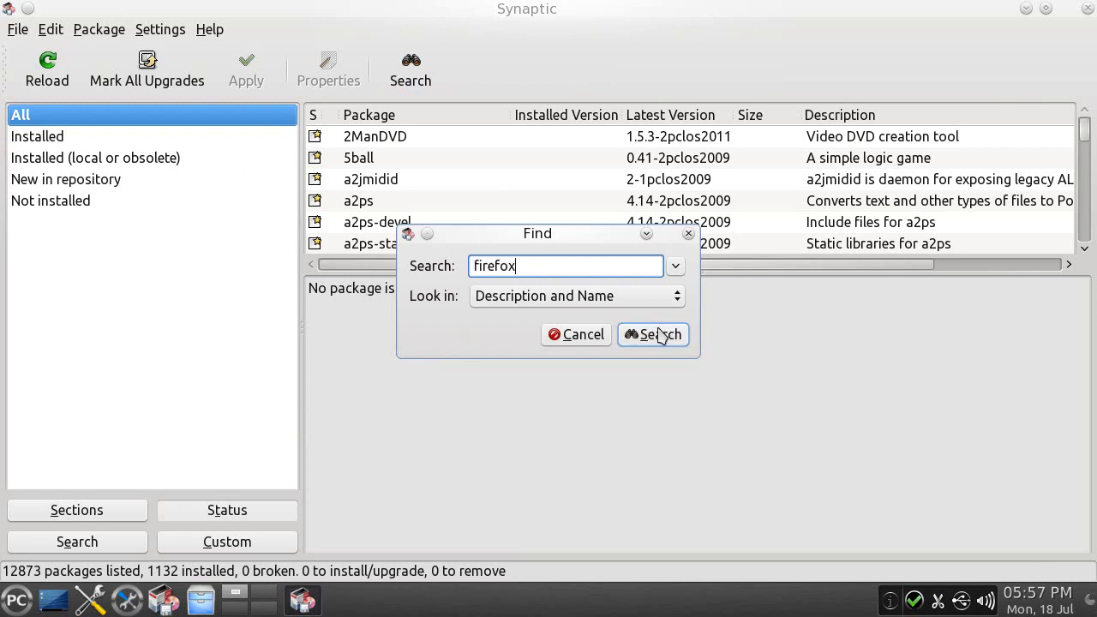
type("fox")
left_click(651, 334)
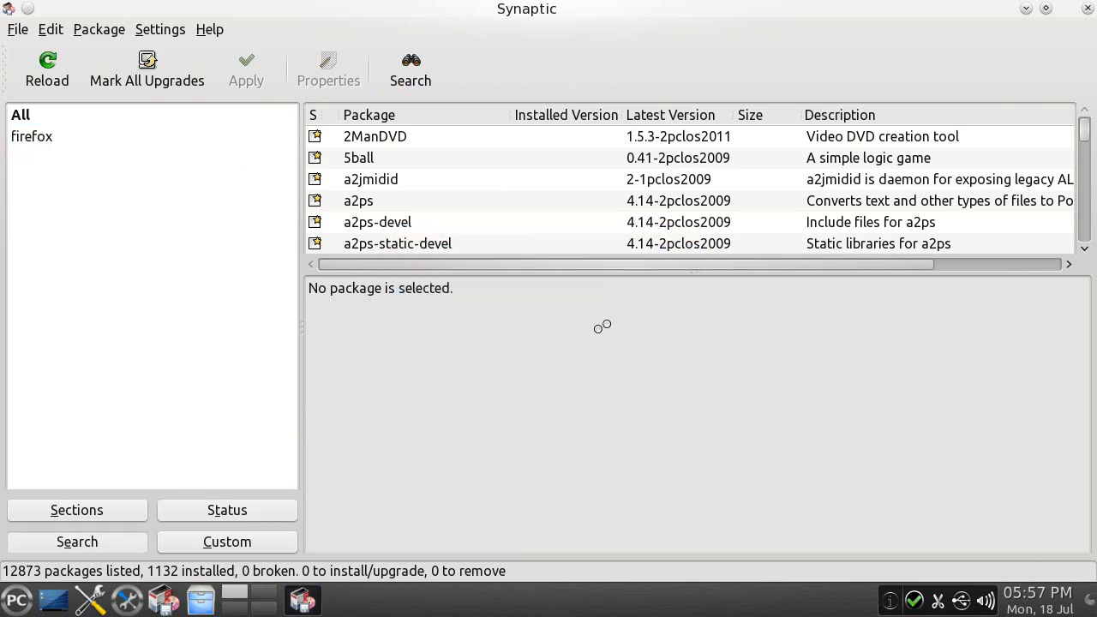
left_click(400, 204)
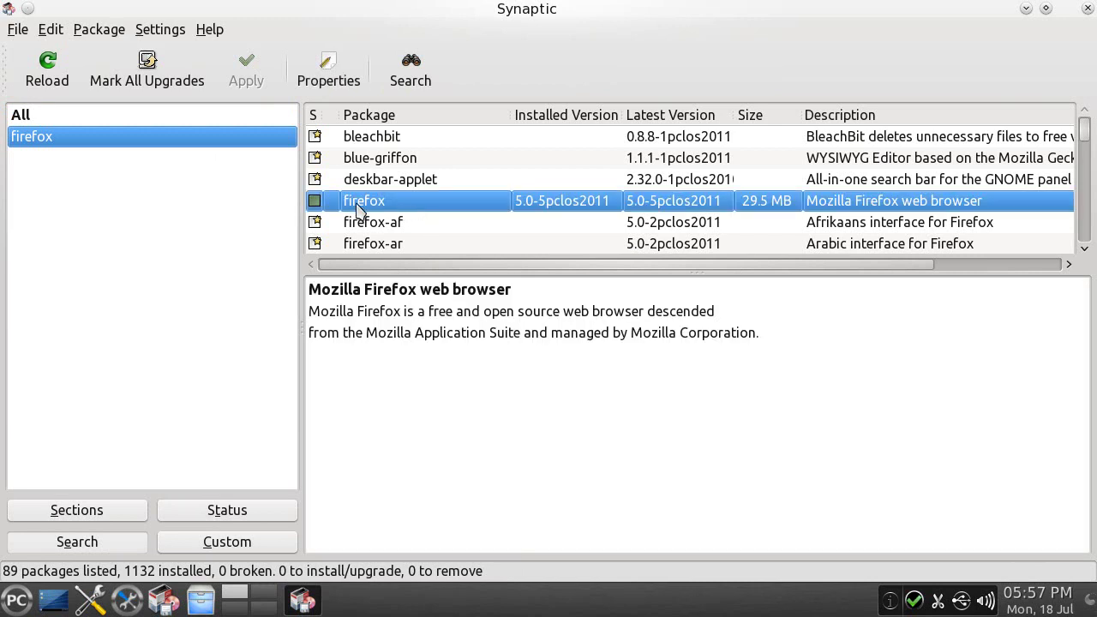
left_click(388, 182)
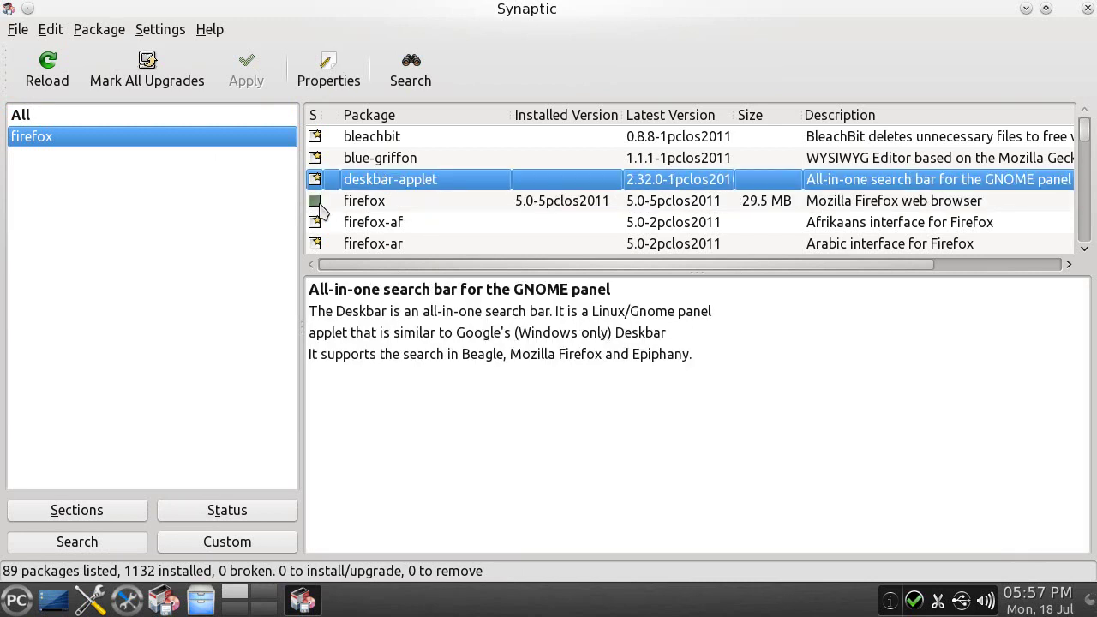
left_click(385, 204)
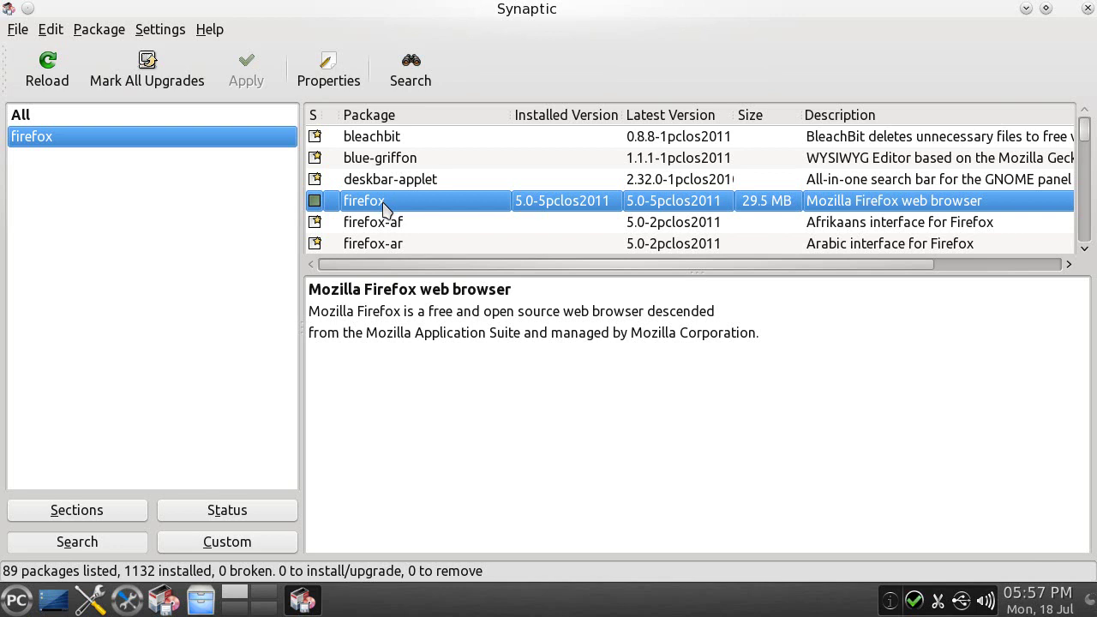
Step: Mark the firefox package for complete removal, freeing 29.5 MB
right_click(383, 210)
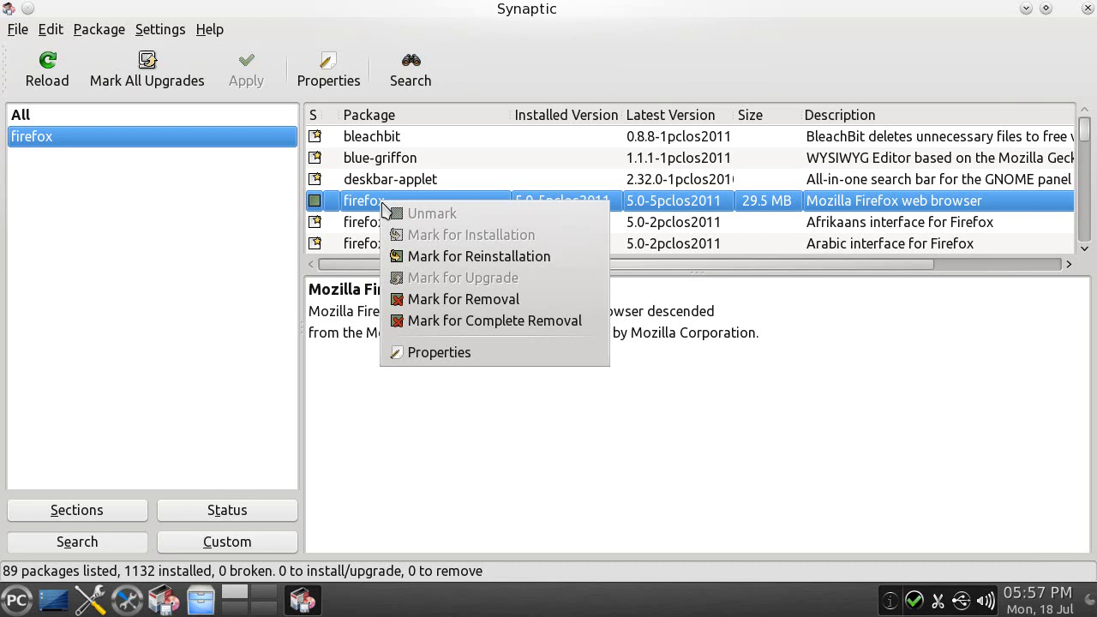
left_click(358, 209)
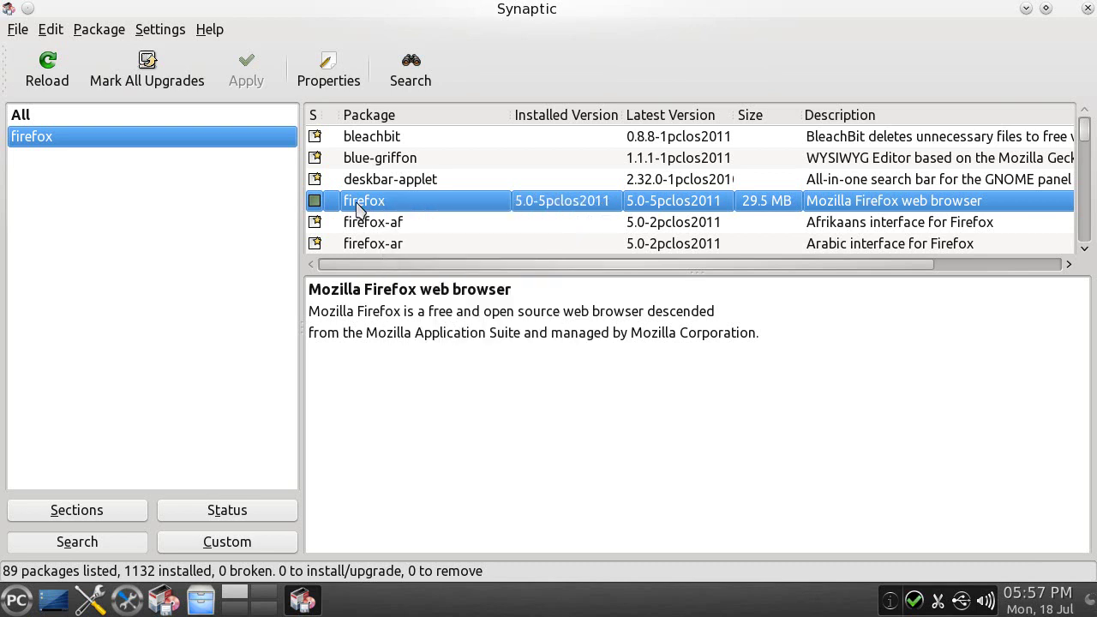
left_click(99, 29)
left_click(505, 70)
right_click(405, 209)
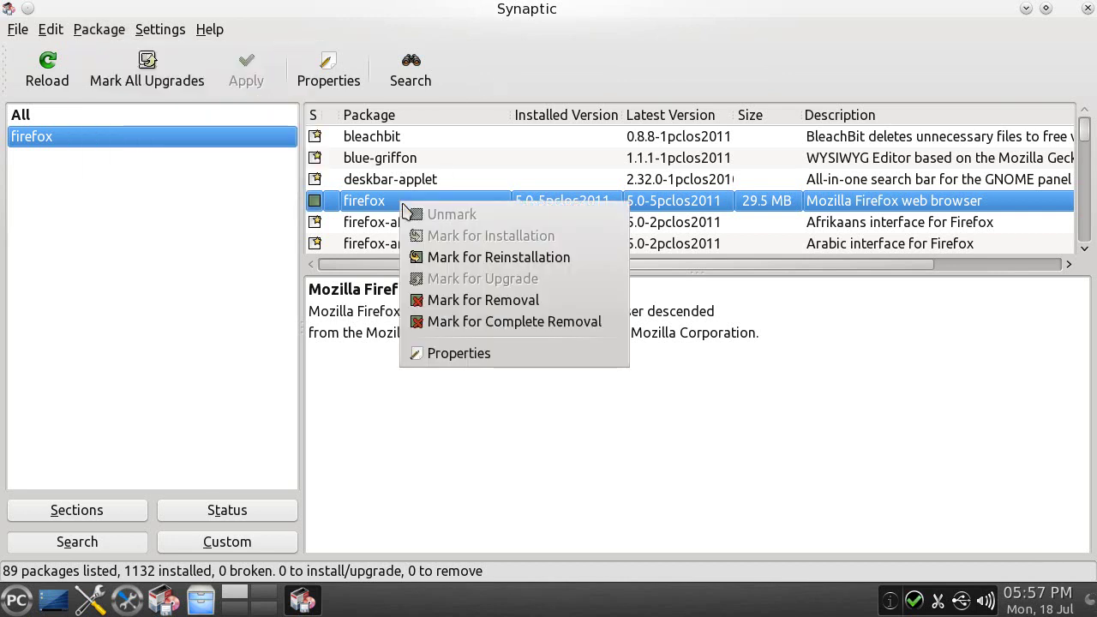
left_click(492, 322)
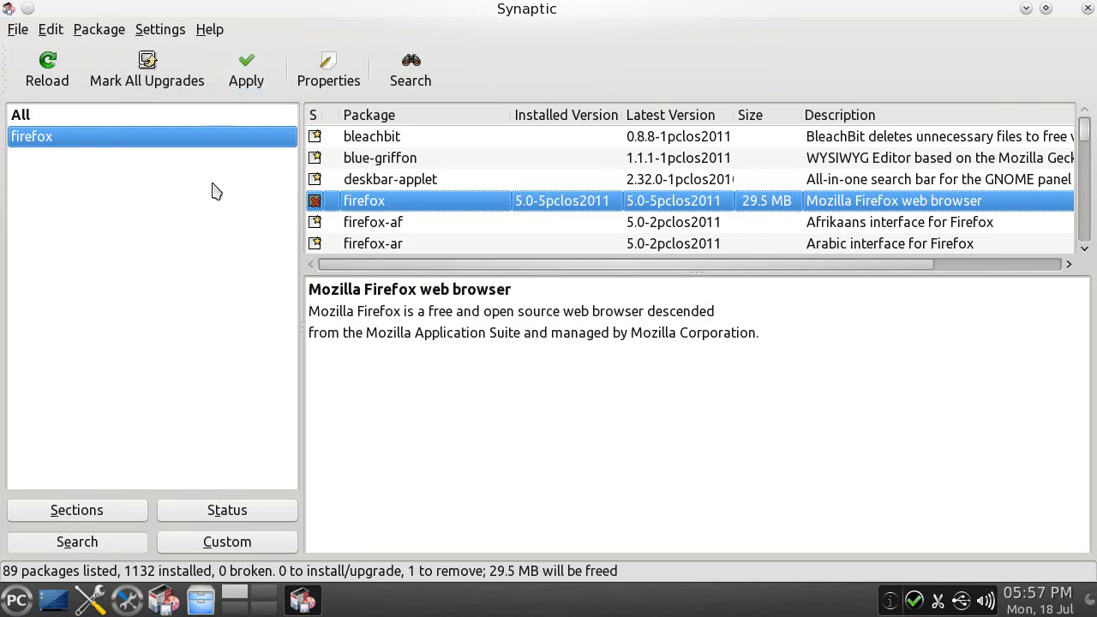
Step: Review firefox in the Summary's removal list and apply its removal, leaving 1131 packages installed
left_click(246, 67)
left_click(366, 234)
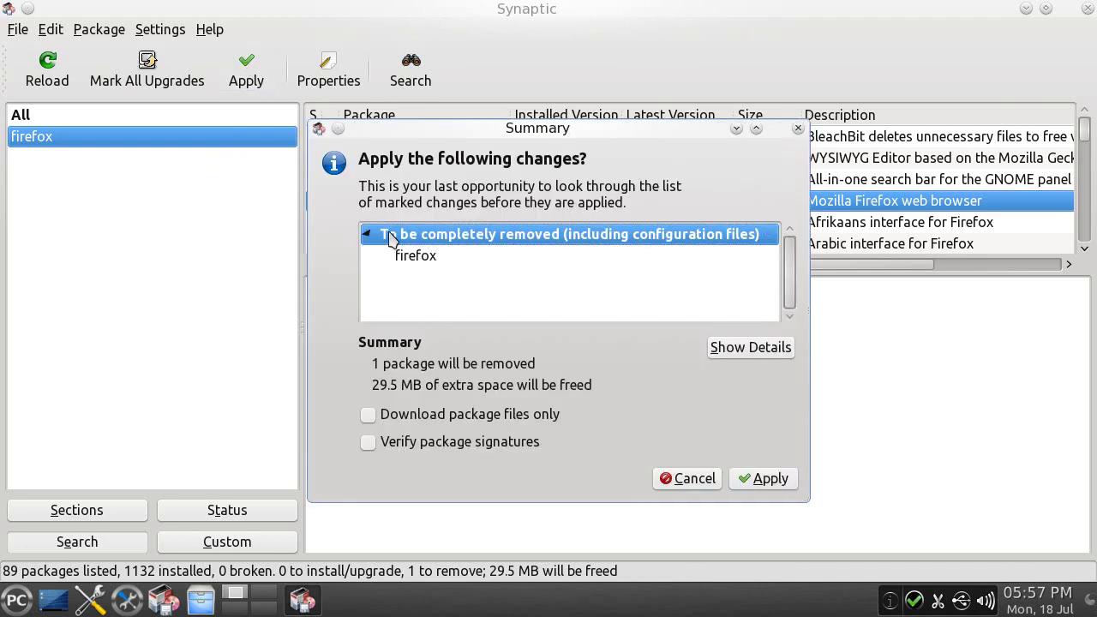
left_click(425, 259)
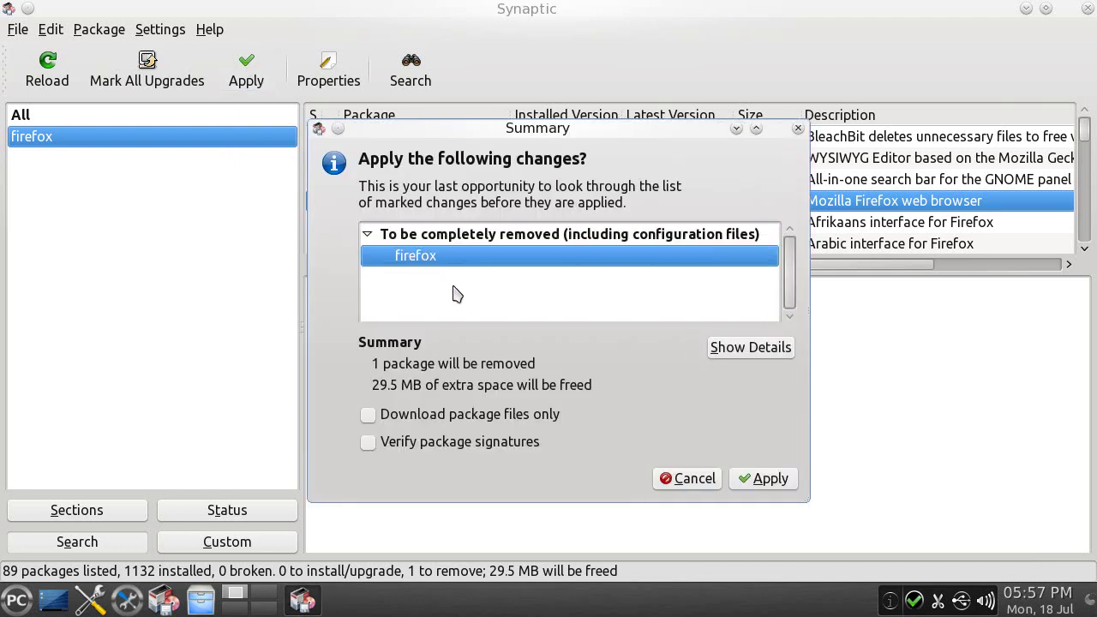
left_click(749, 478)
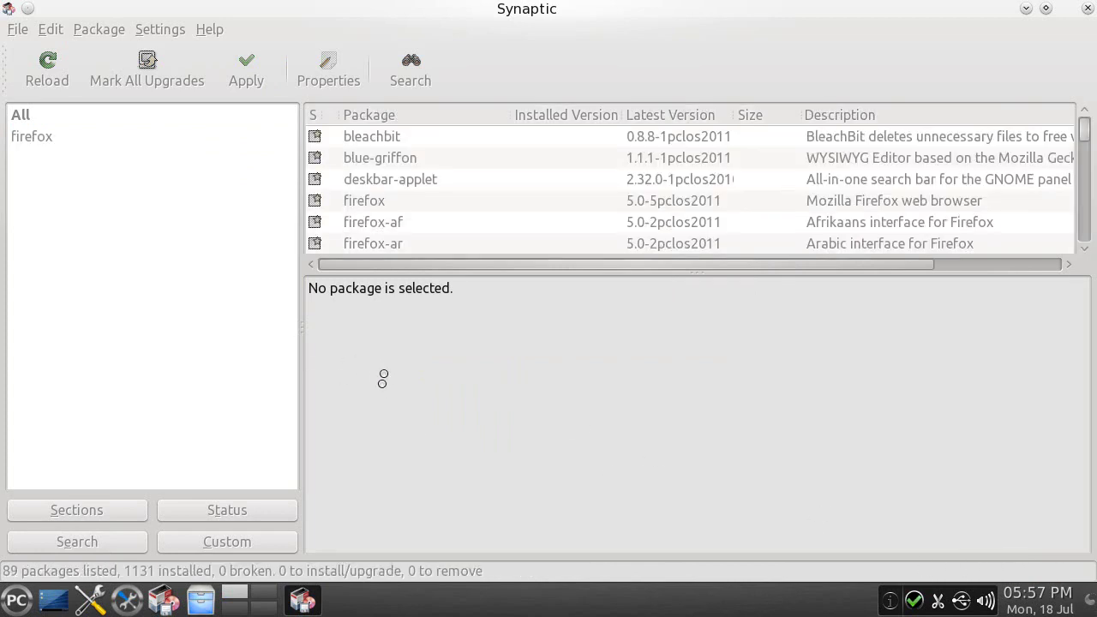
Step: Browse the launcher's Internet applications, then close the launcher
left_click(16, 599)
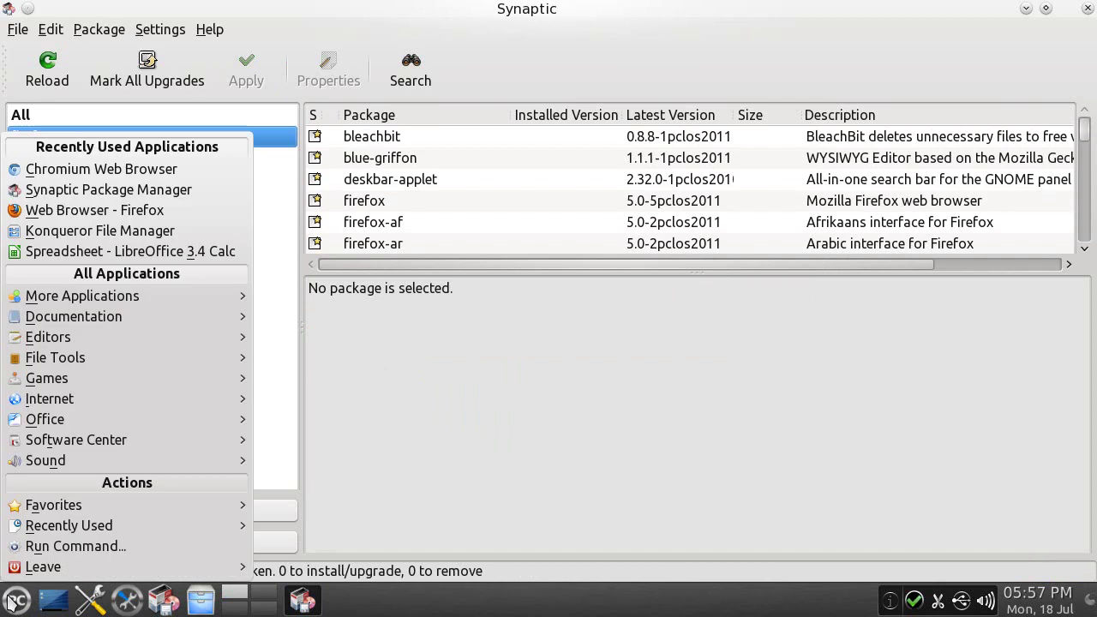
mouse_move(116, 426)
left_click(118, 403)
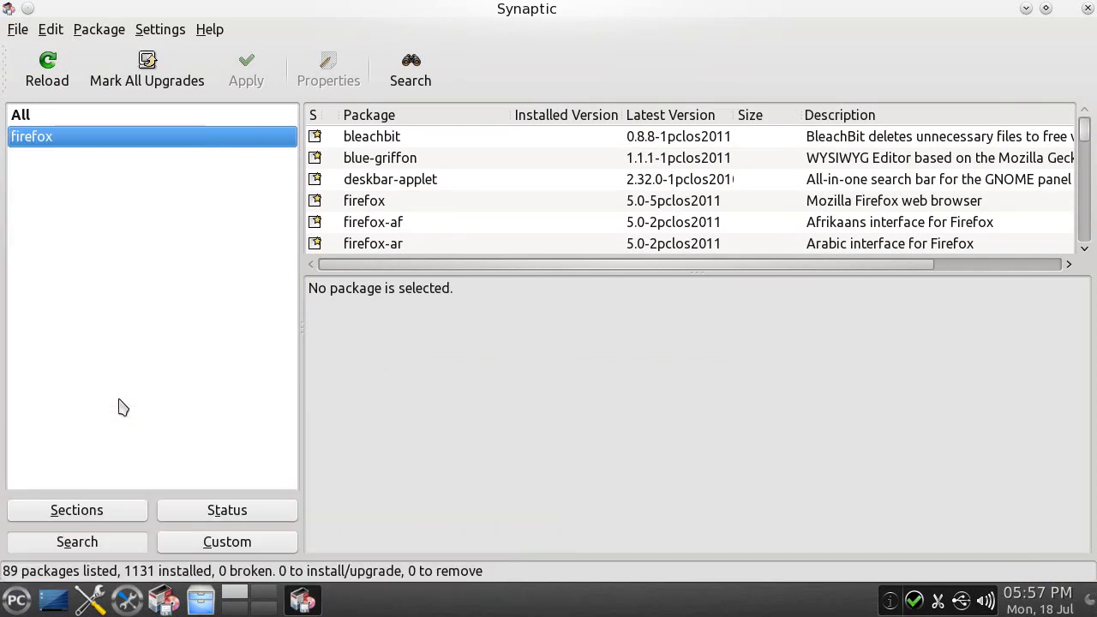
left_click(23, 591)
mouse_move(129, 400)
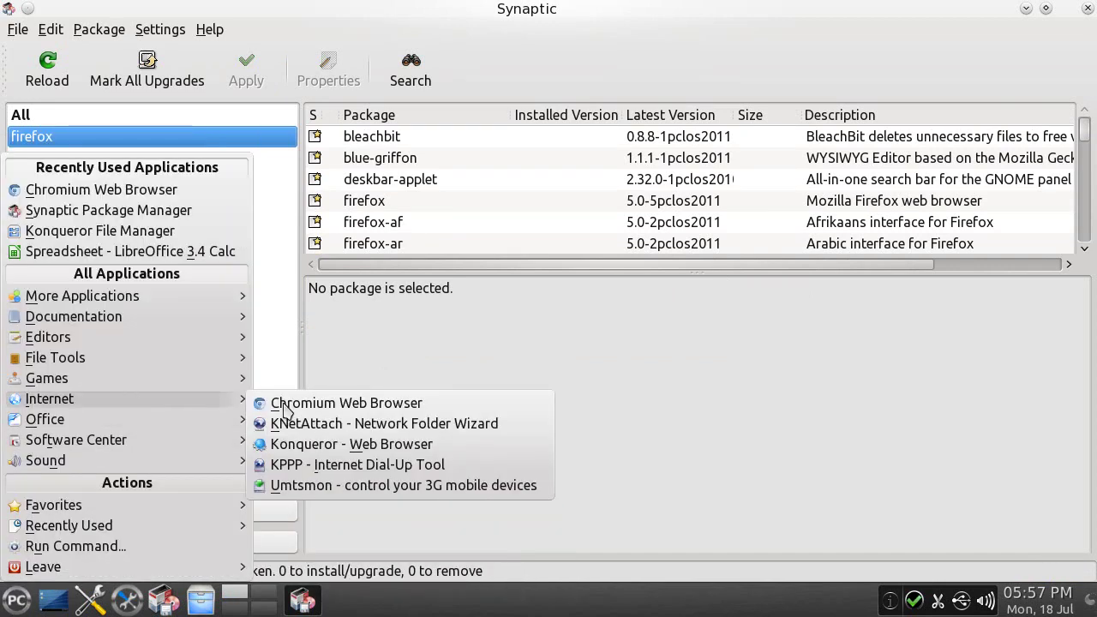
left_click(411, 366)
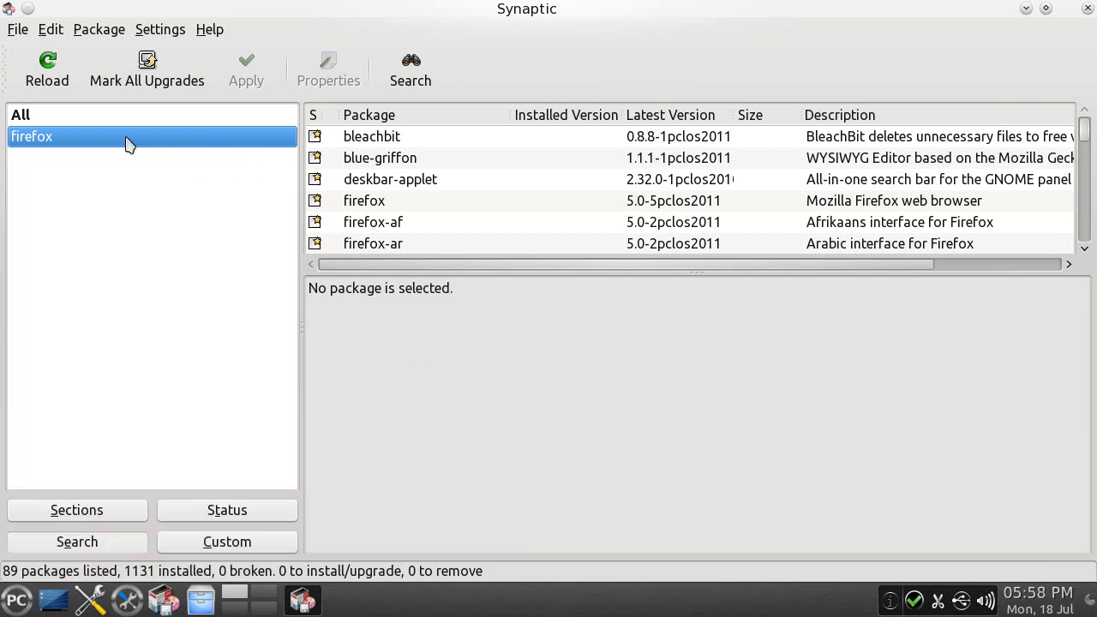
Step: Search for firefox and mark firefox 5.0-5pclos2011 for installation (29.5 MB)
left_click(394, 90)
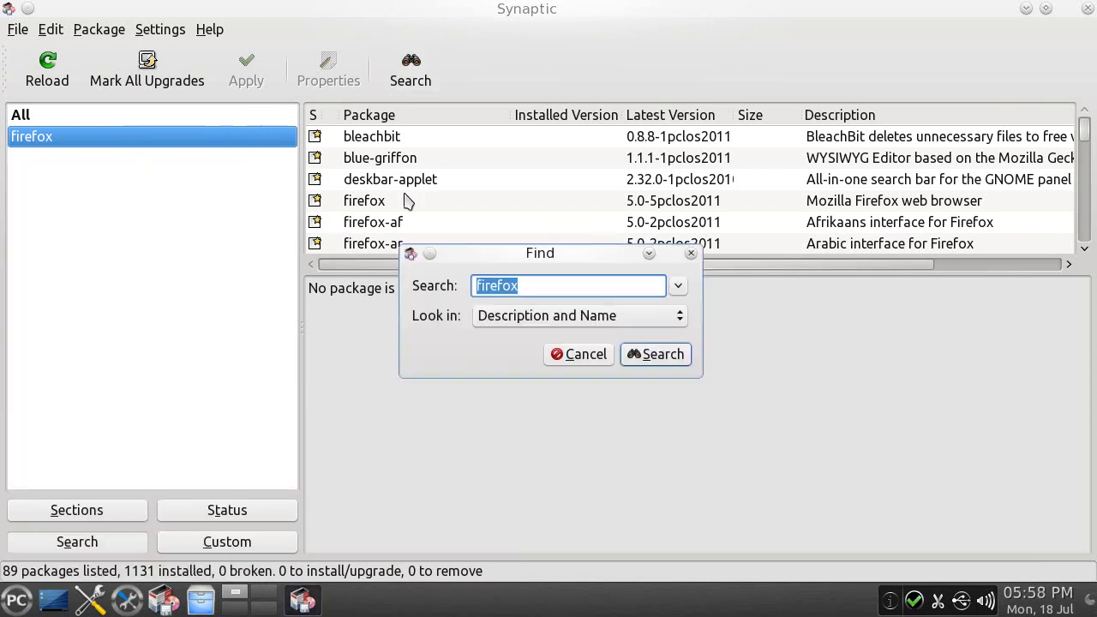
left_click(665, 354)
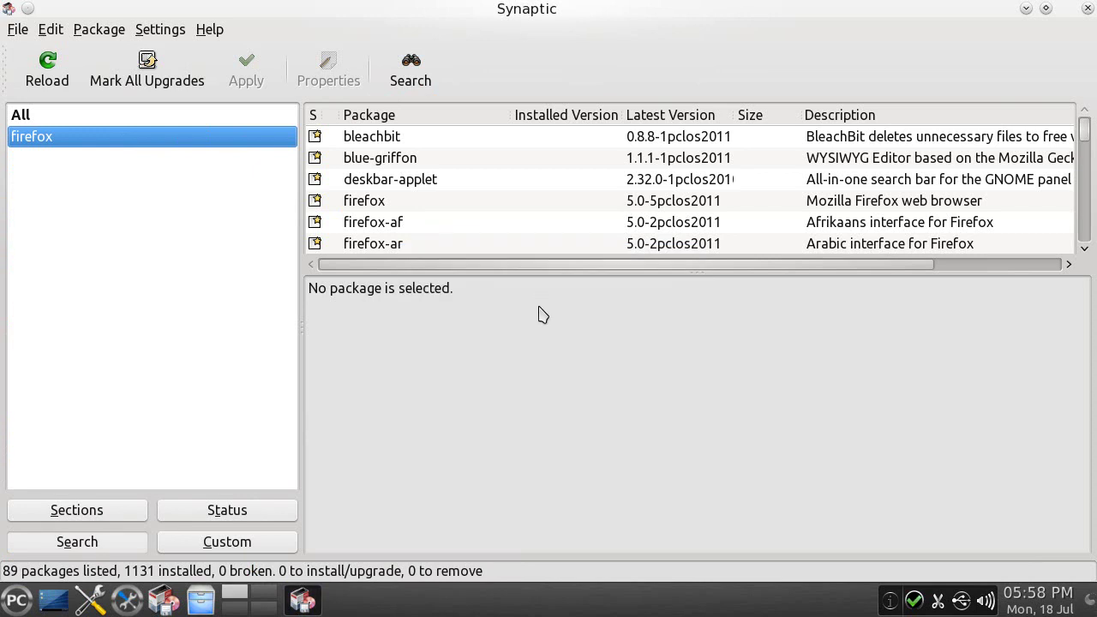
left_click(365, 200)
right_click(374, 208)
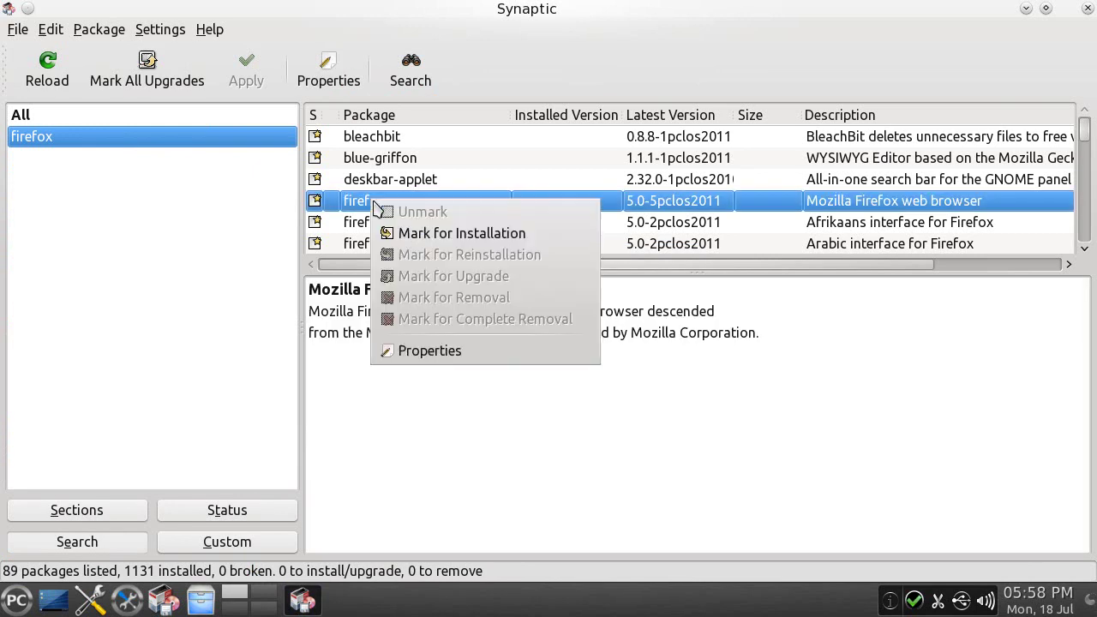
left_click(416, 234)
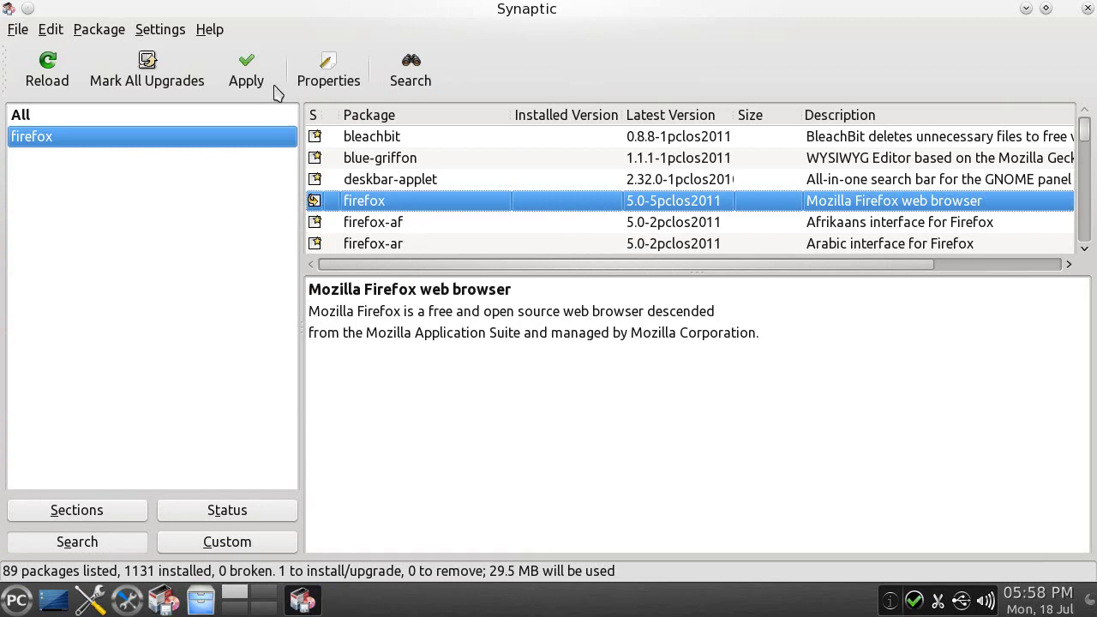
Step: Confirm firefox in the Summary's install list and apply, starting its package download
left_click(246, 73)
left_click(412, 227)
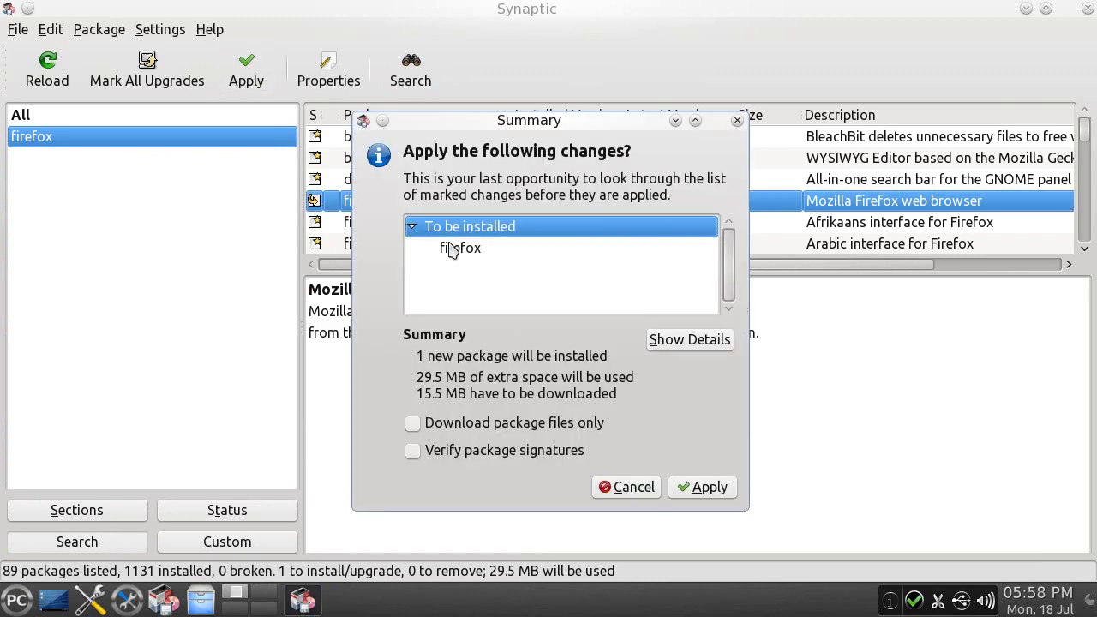
left_click(447, 248)
left_click(705, 487)
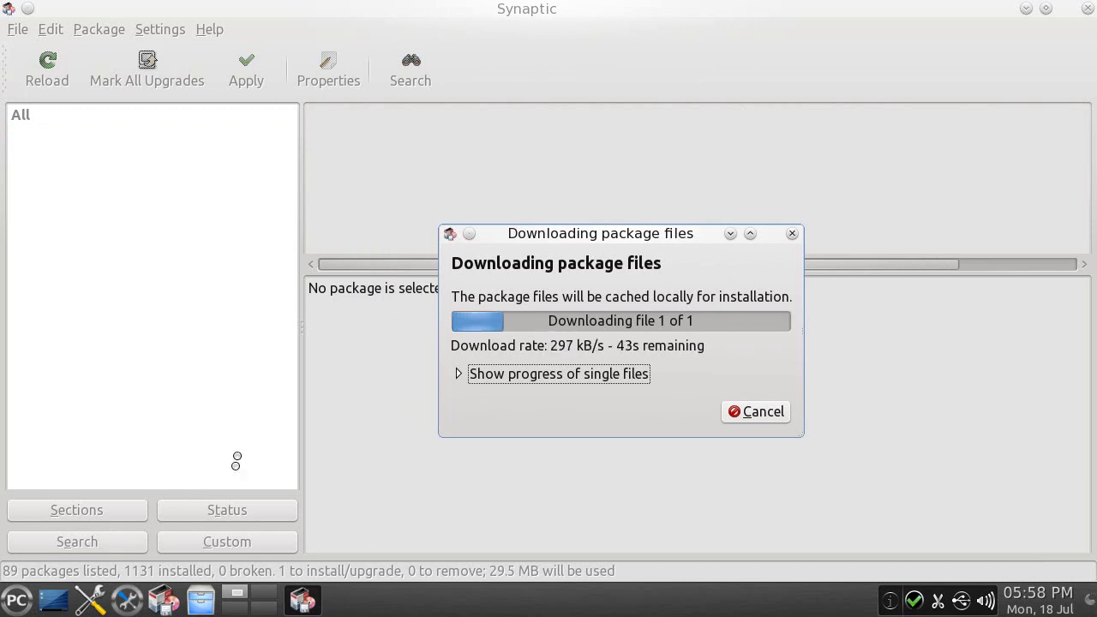
Step: Launch Chromium, check its version information, and dismiss the default-browser notice
left_click(17, 599)
mouse_move(178, 408)
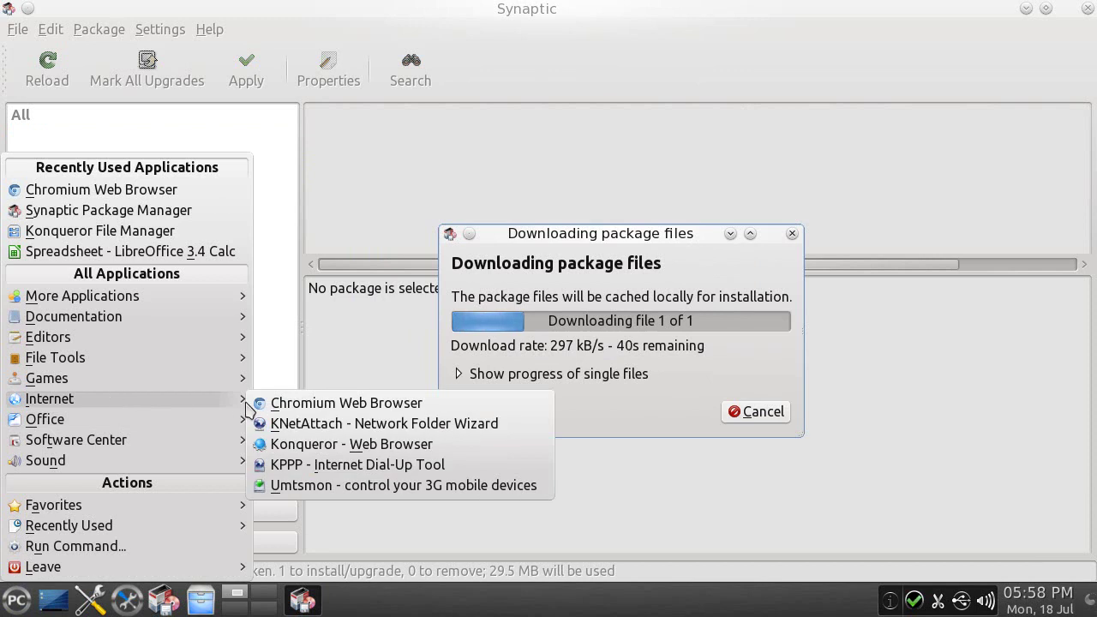
left_click(309, 402)
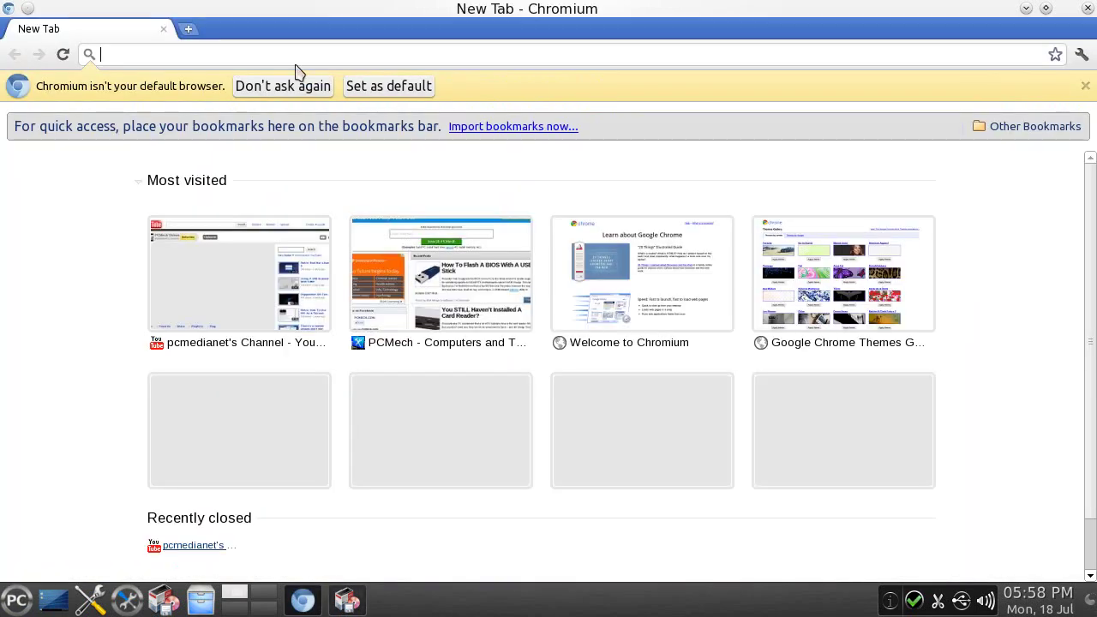
left_click(1080, 54)
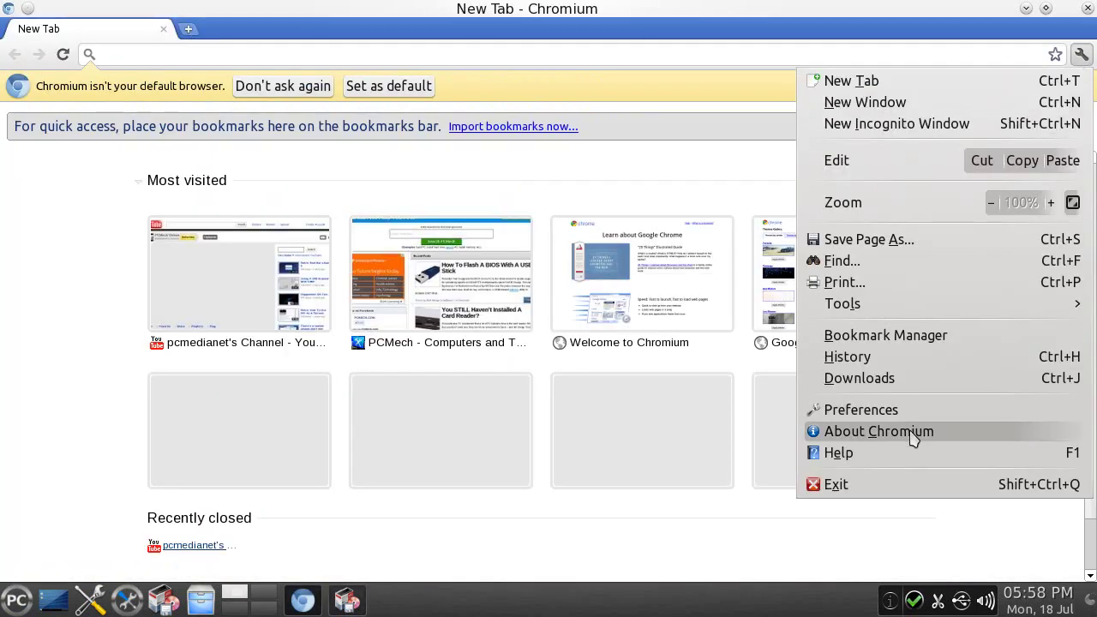
left_click(878, 431)
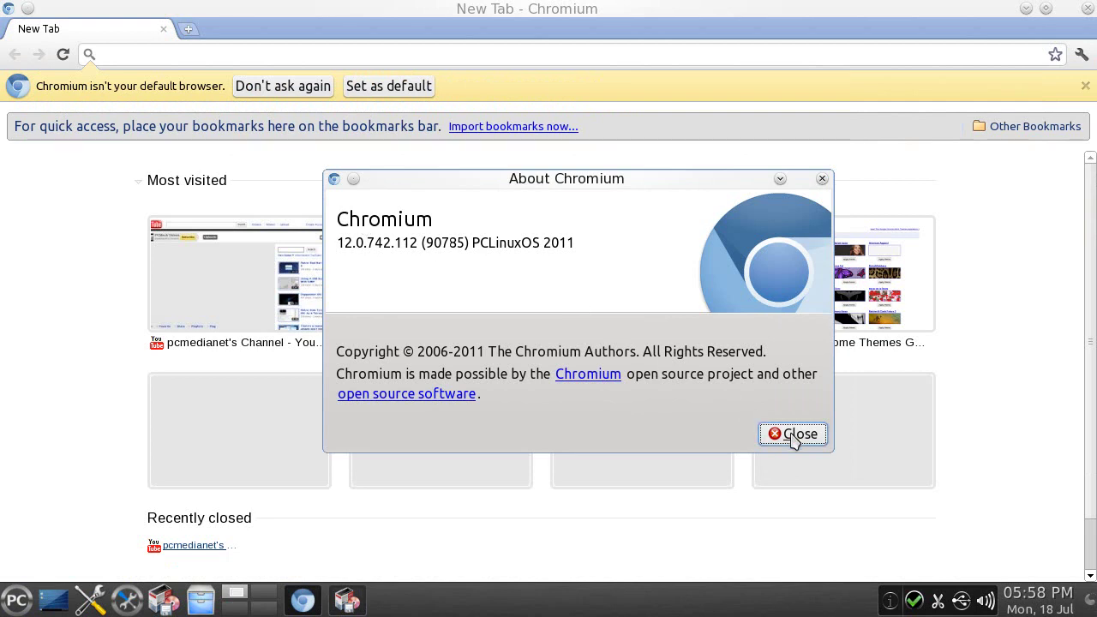
left_click(789, 435)
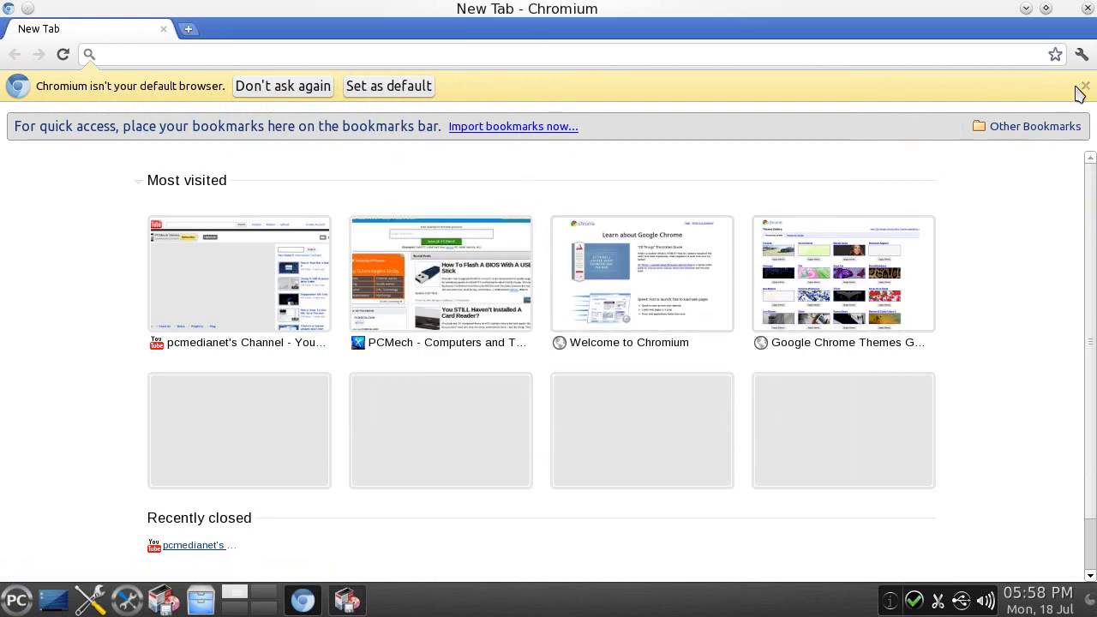
left_click(1083, 87)
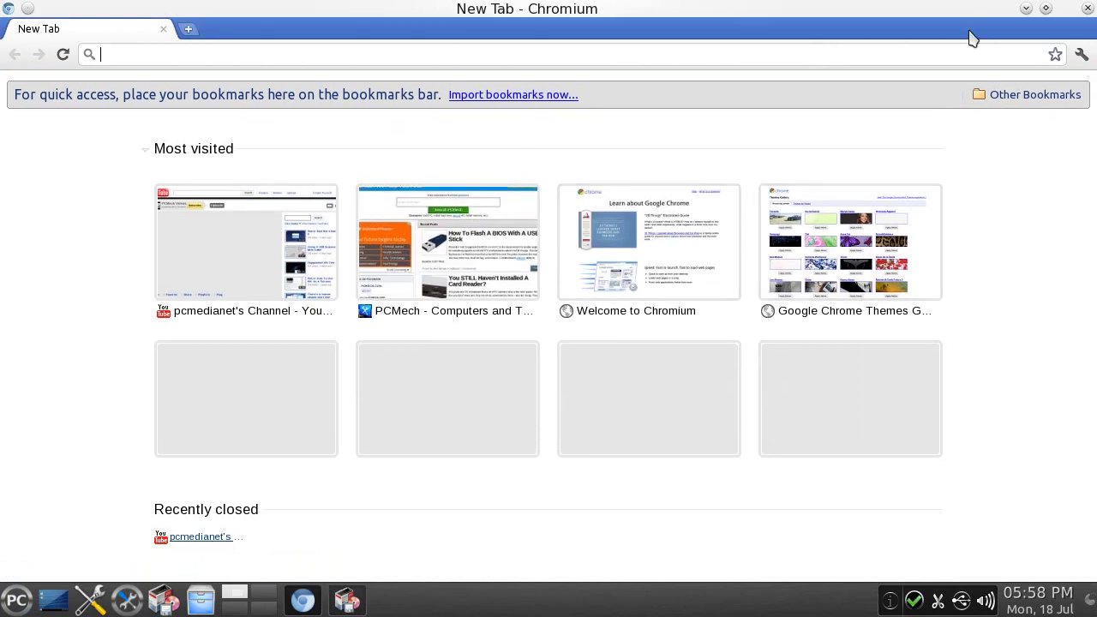
Step: Load the YouTube channel, play 'Using A USB Scanner With GIMP', then minimize Chromium
type("youtube.com/pcmedianet")
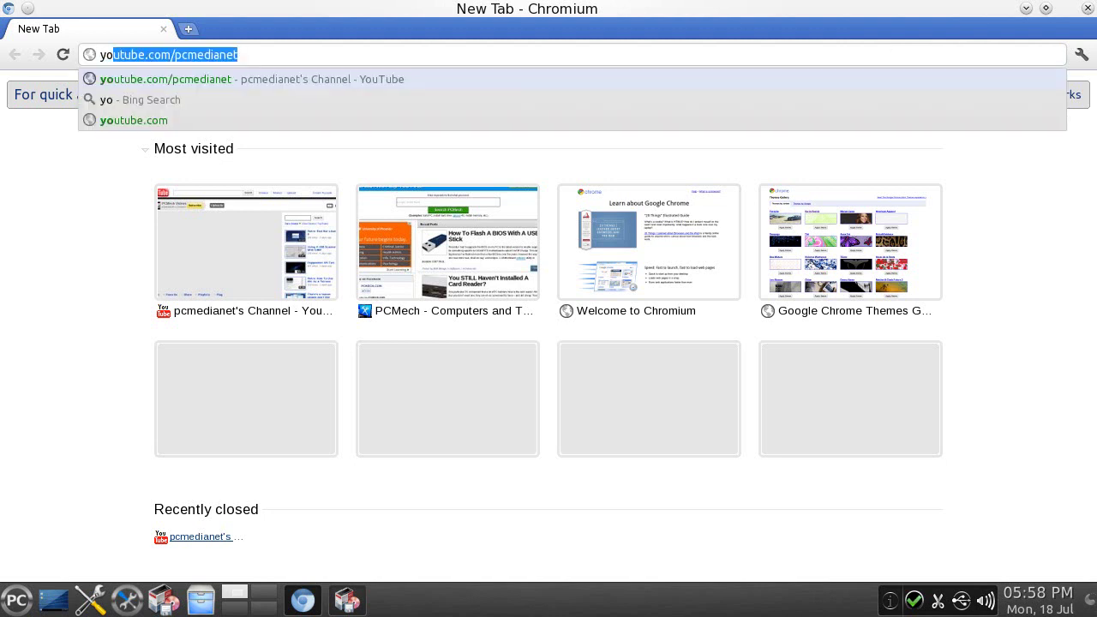
key("Return")
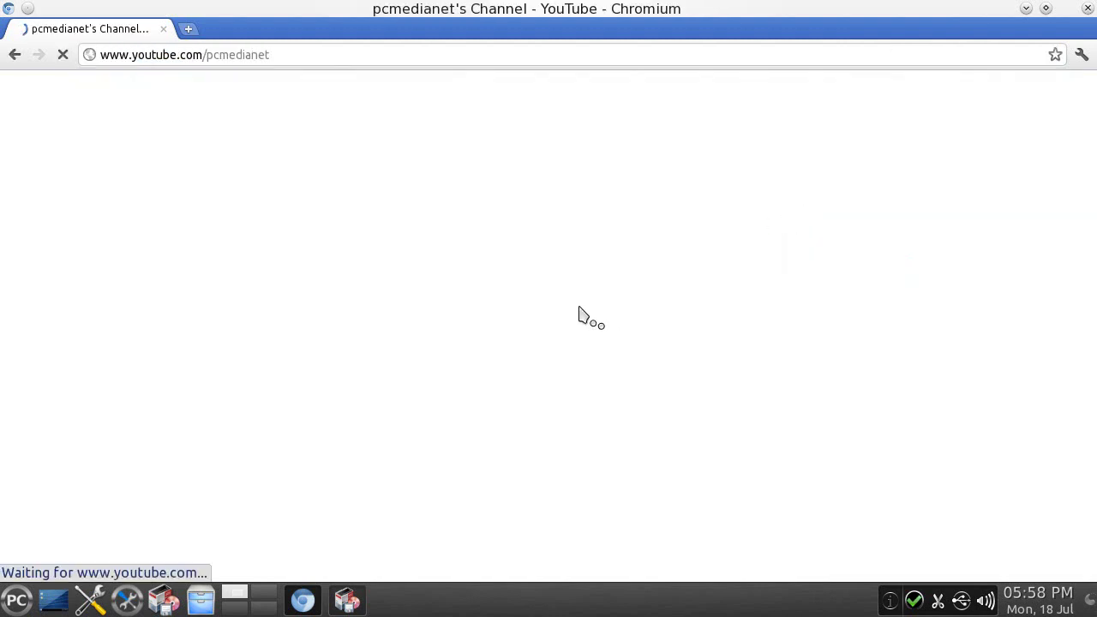
scroll(106, 358, "down", 3)
scroll(108, 359, "up", 3)
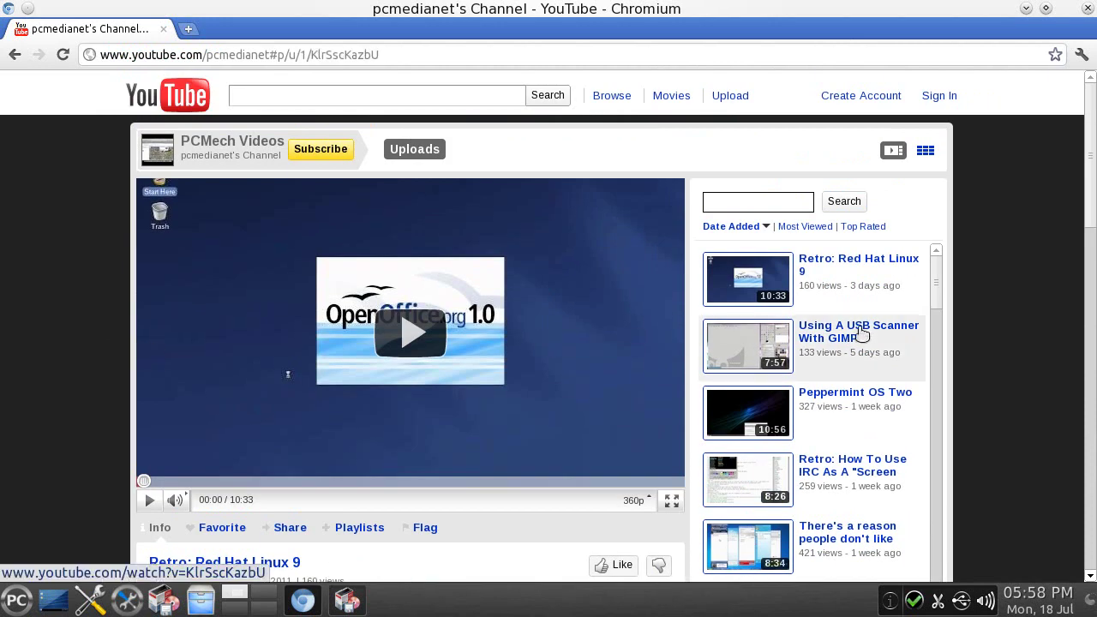
left_click(859, 332)
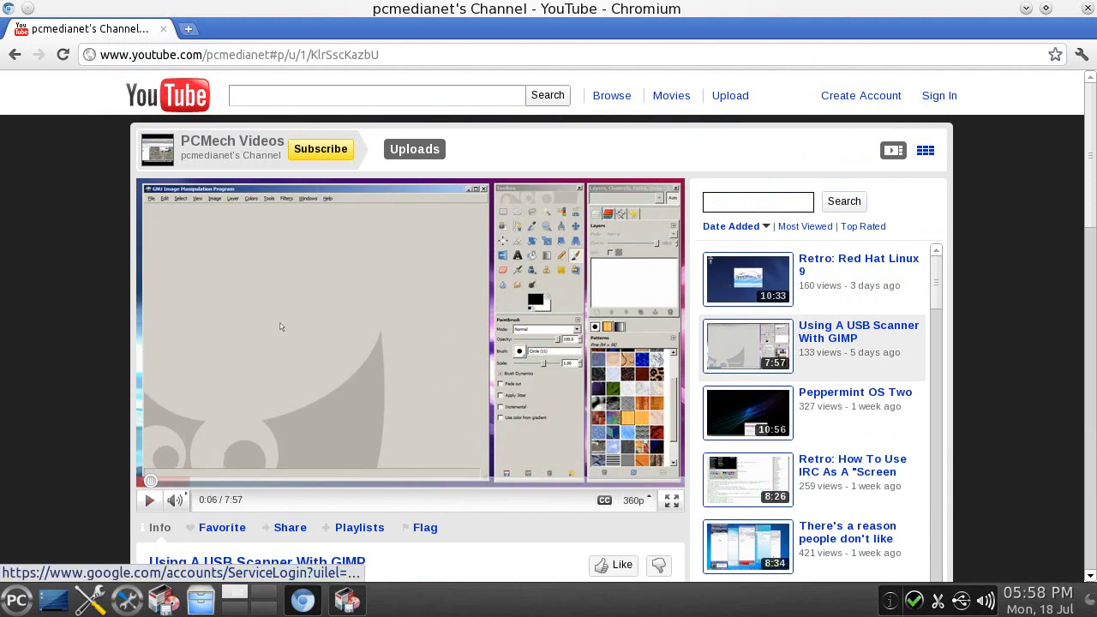
left_click(1025, 8)
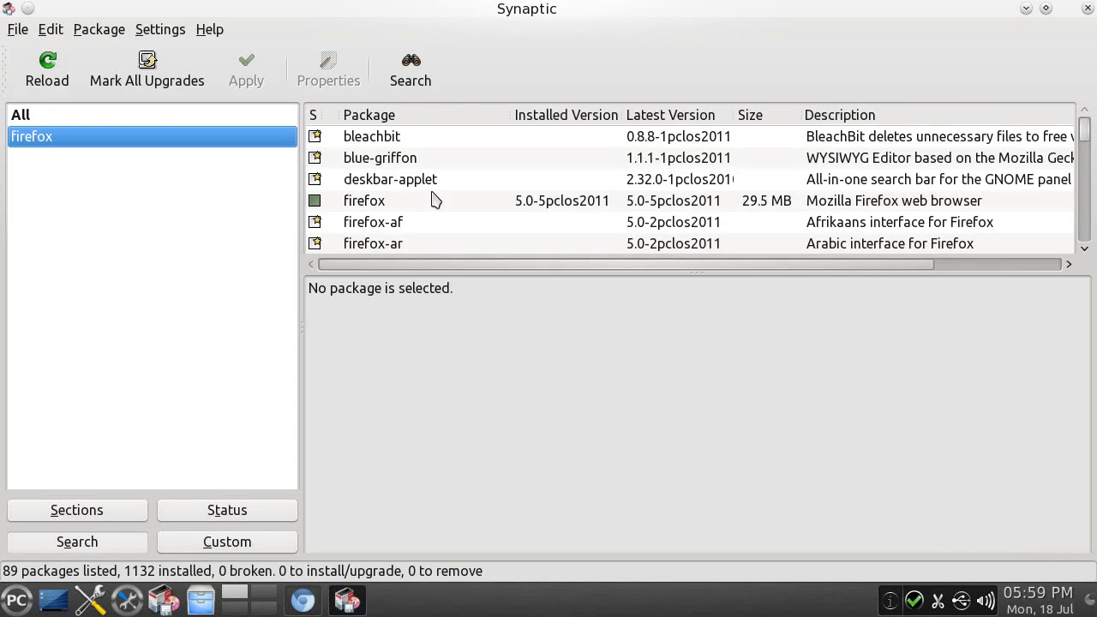
Step: Launch the reinstalled Firefox from the launcher's Internet menu, opening the PCLinuxOS home page
left_click(18, 602)
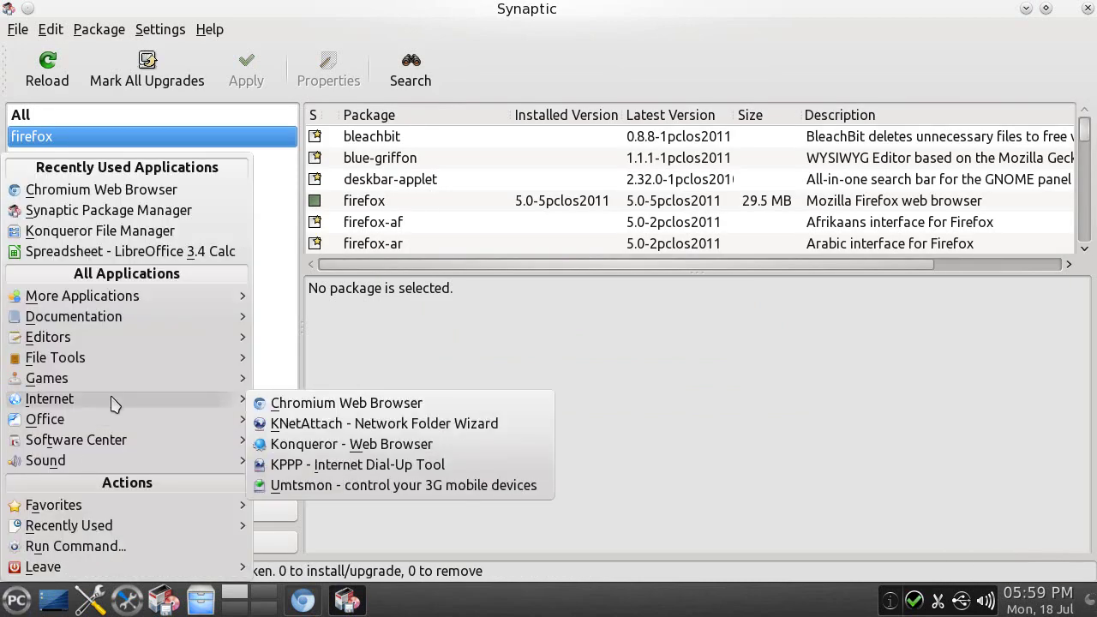
left_click(49, 502)
left_click(10, 604)
mouse_move(152, 399)
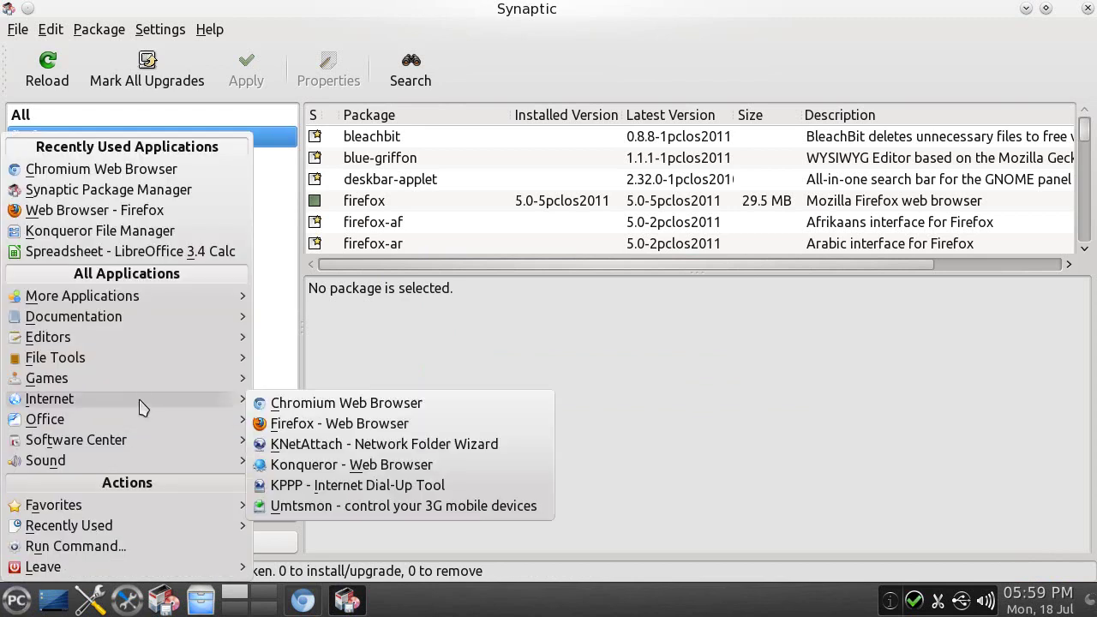
left_click(340, 425)
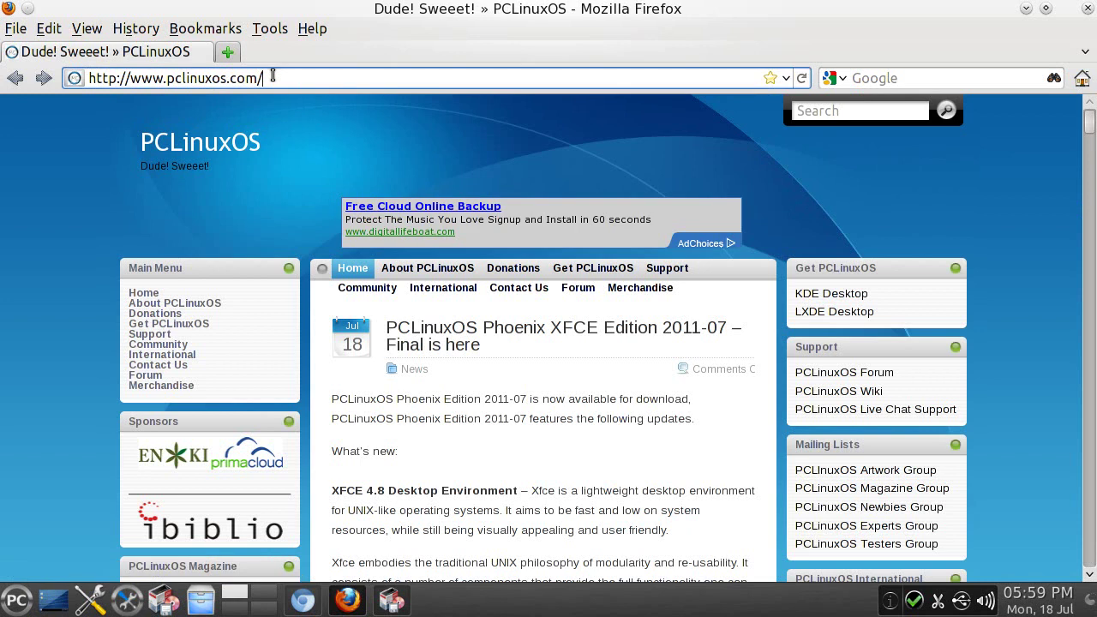
Step: Load youtube.com/pcmedianet in Firefox, play then pause the featured video, and close Firefox
left_click(306, 86)
type("youtube.com/pcmedianet")
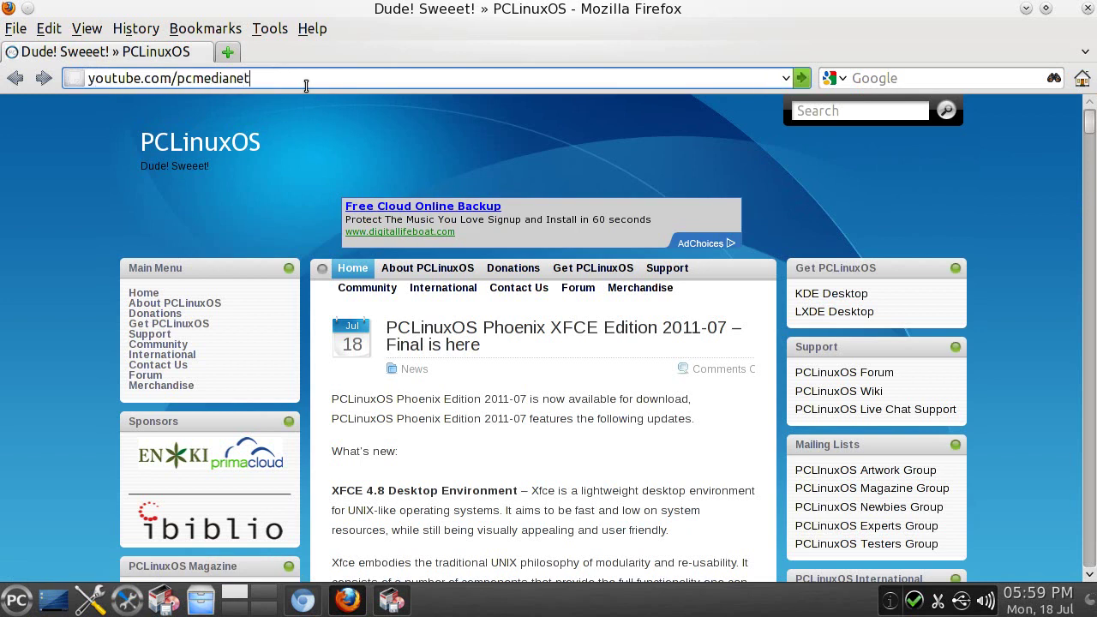
key("Return")
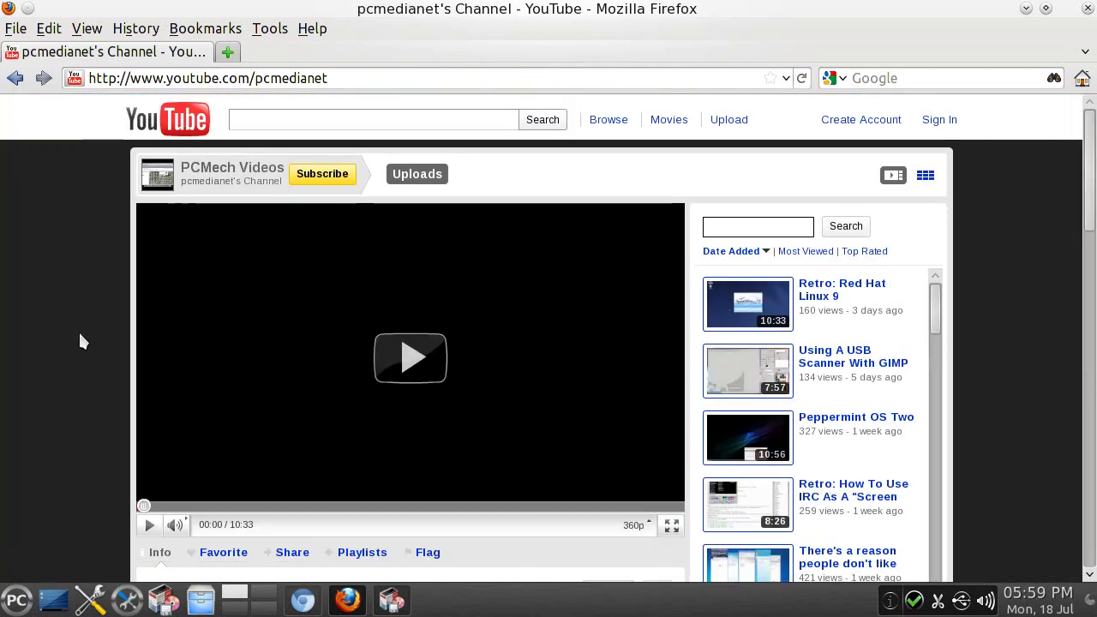
left_click(389, 343)
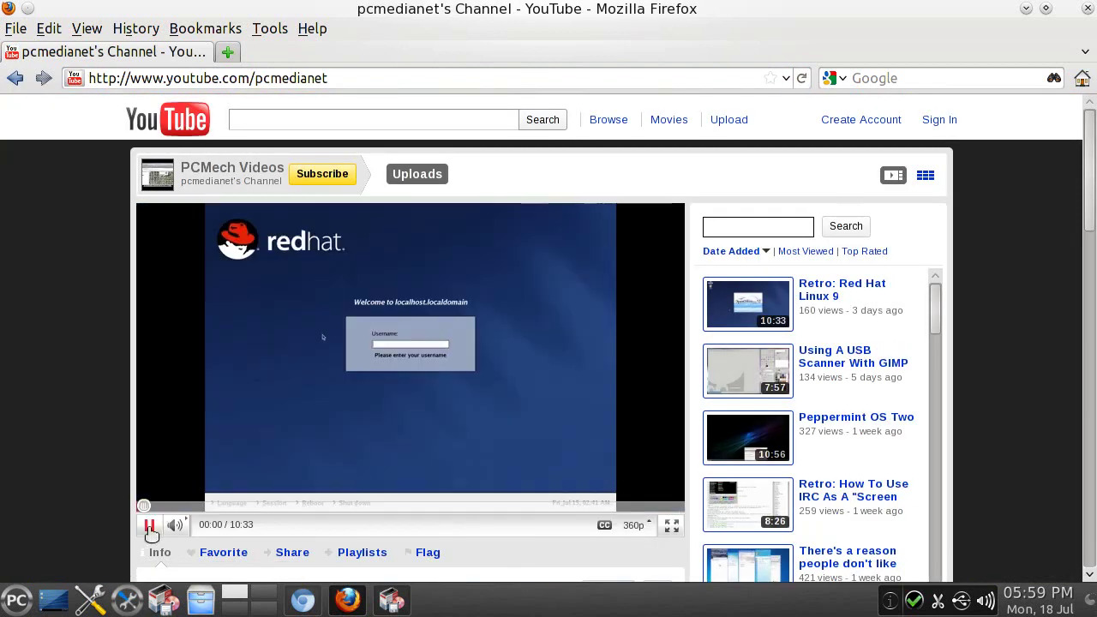
left_click(150, 526)
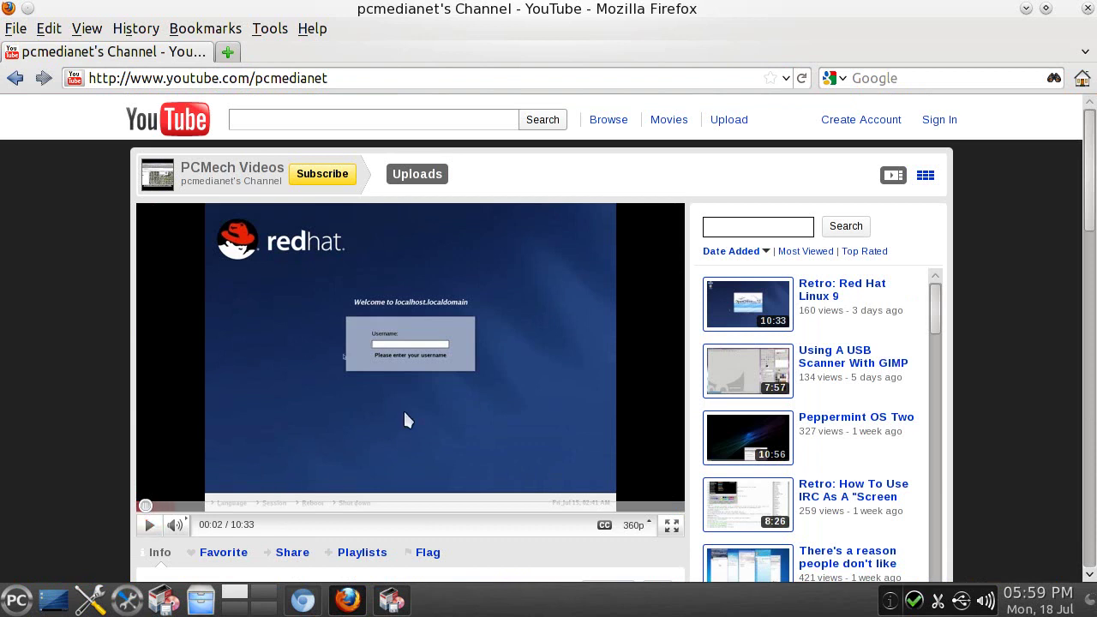
left_click(1086, 9)
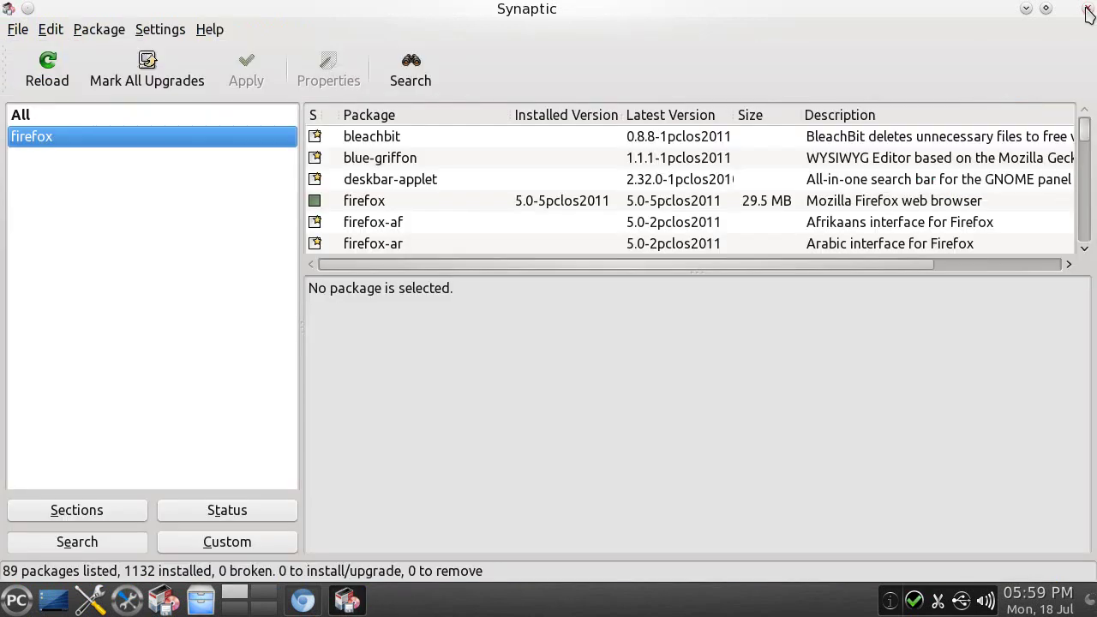
Step: Search for adobe and inspect the flash-player-plugin package description
left_click(426, 82)
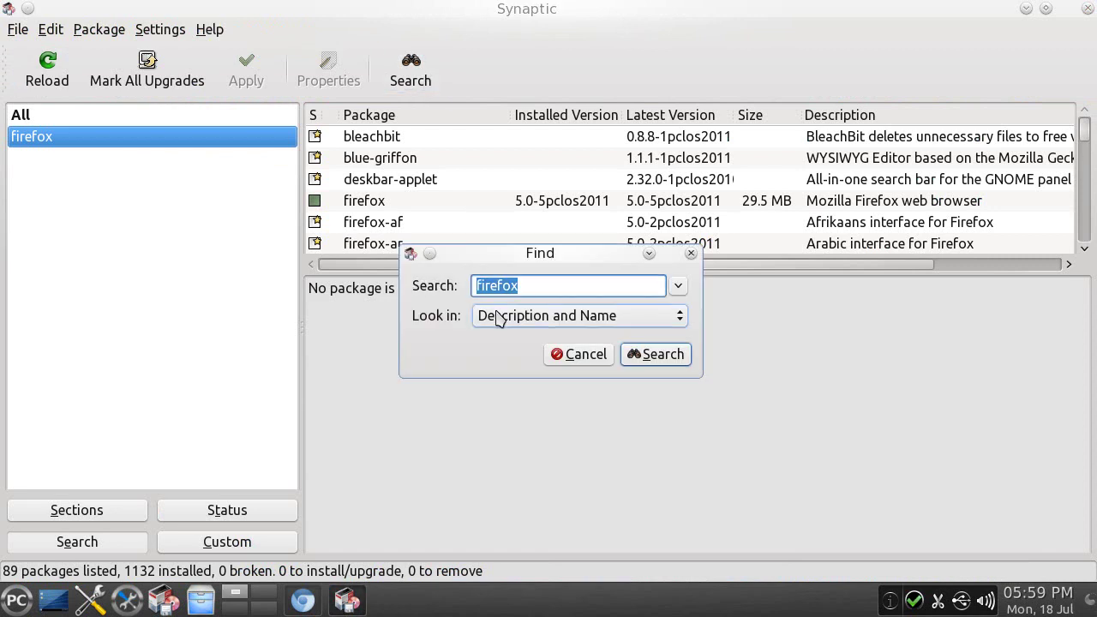
type("adobe")
left_click(639, 354)
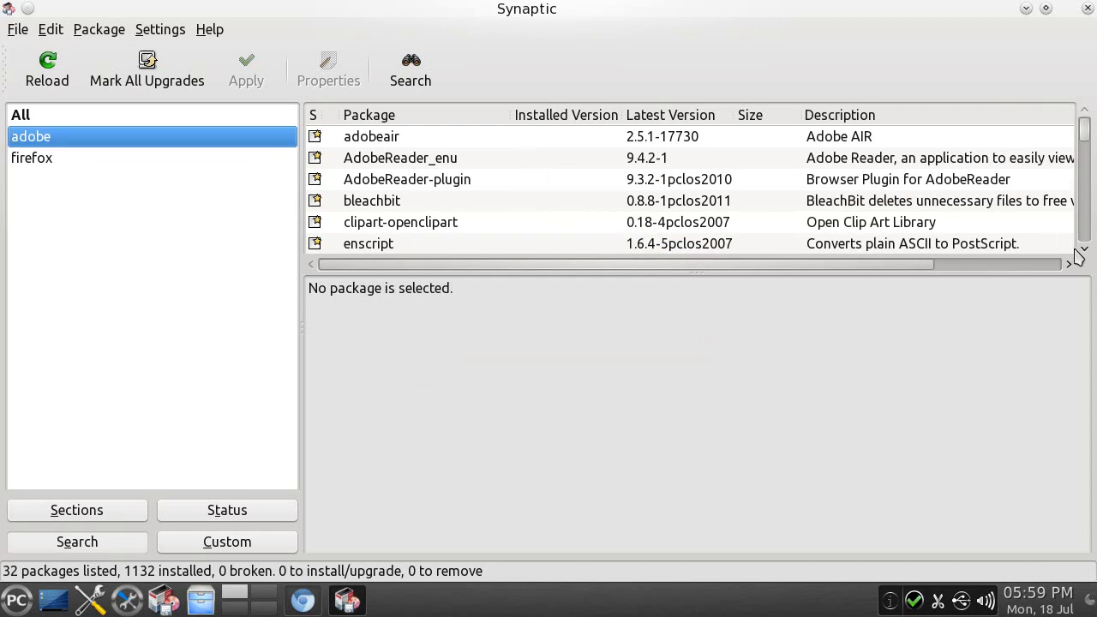
scroll(1085, 253, "down", 2)
left_click(424, 218)
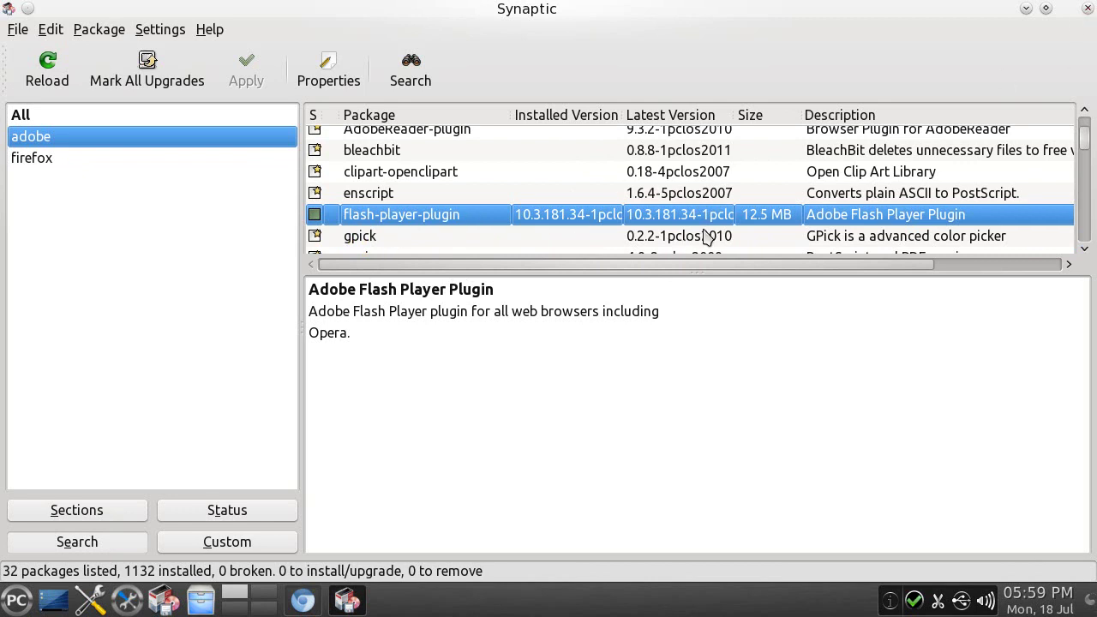
left_click_drag(324, 313, 692, 309)
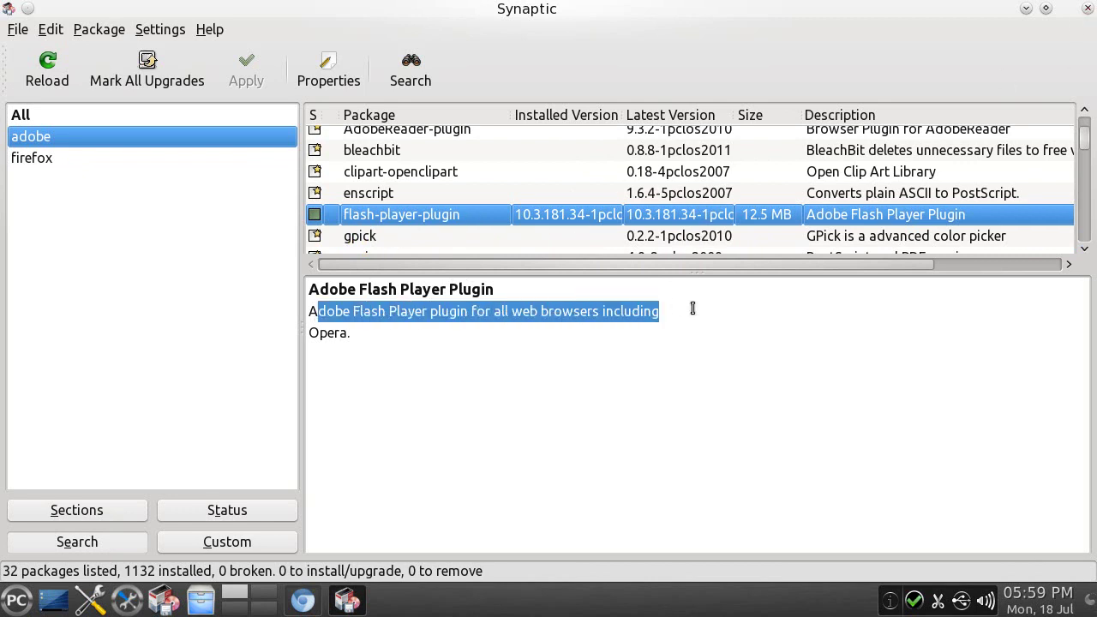
left_click_drag(310, 333, 364, 334)
left_click(394, 333)
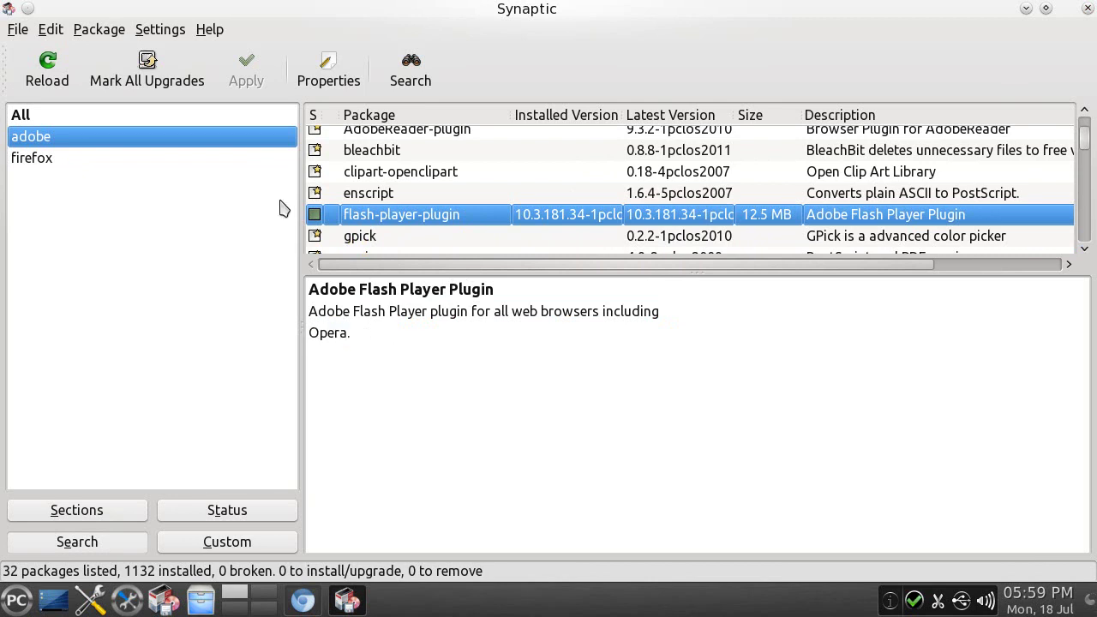
Step: Search for opera and scroll through the 376 matching packages
left_click(411, 70)
type("opera")
key("Return")
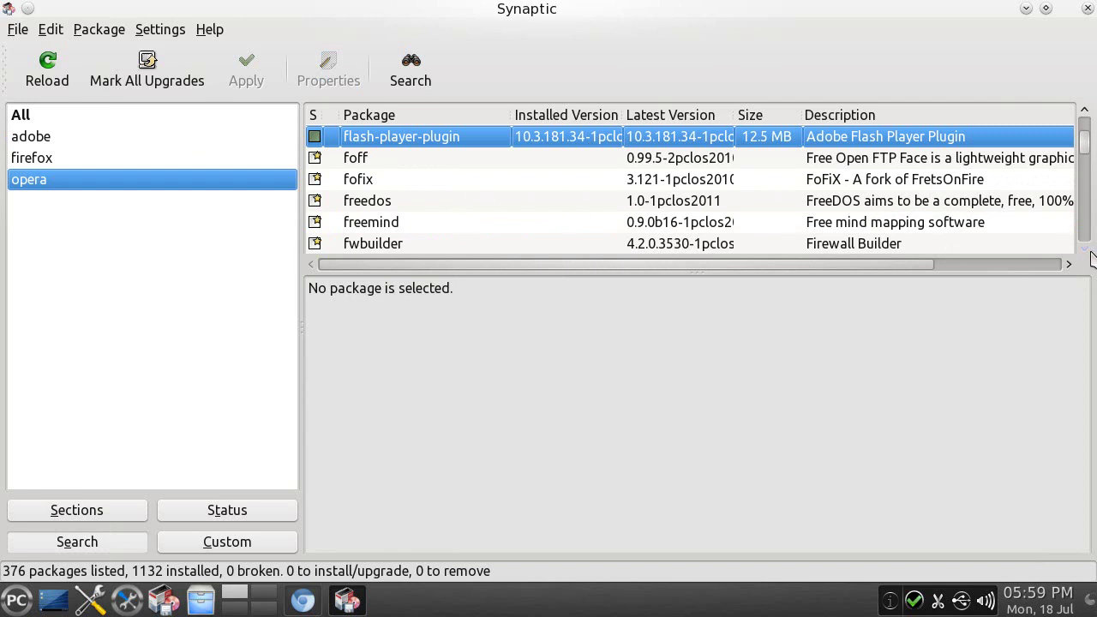
scroll(1088, 256, "down", 8)
scroll(1088, 255, "down", 3)
left_click_drag(1086, 148, 1086, 124)
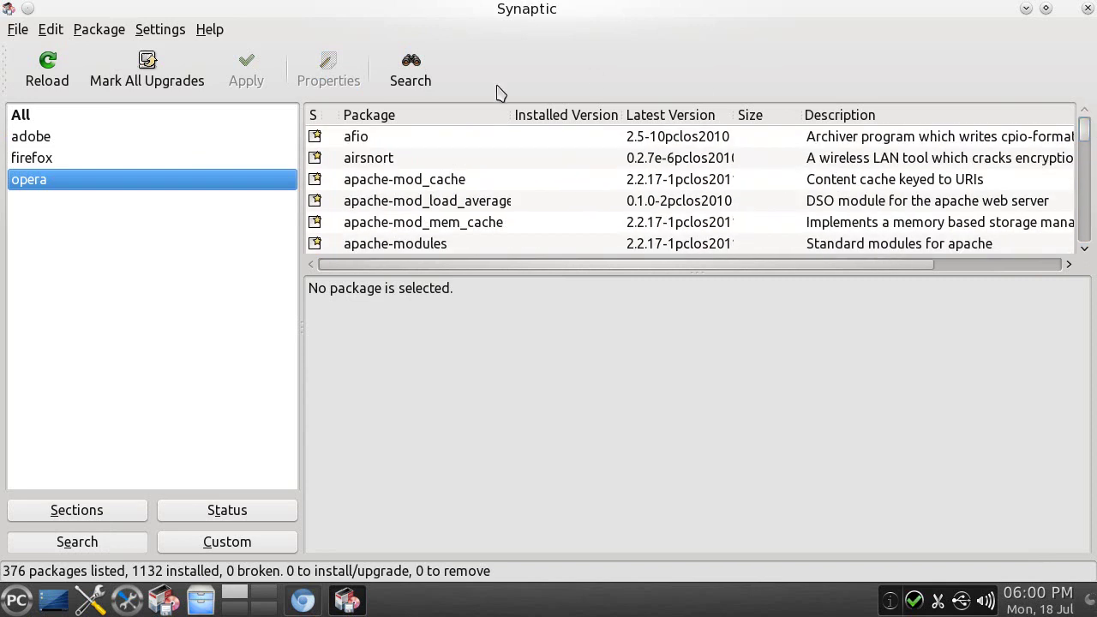
Step: Search package names only for opera, after first trying 'opera browser'
left_click(410, 78)
left_click(558, 289)
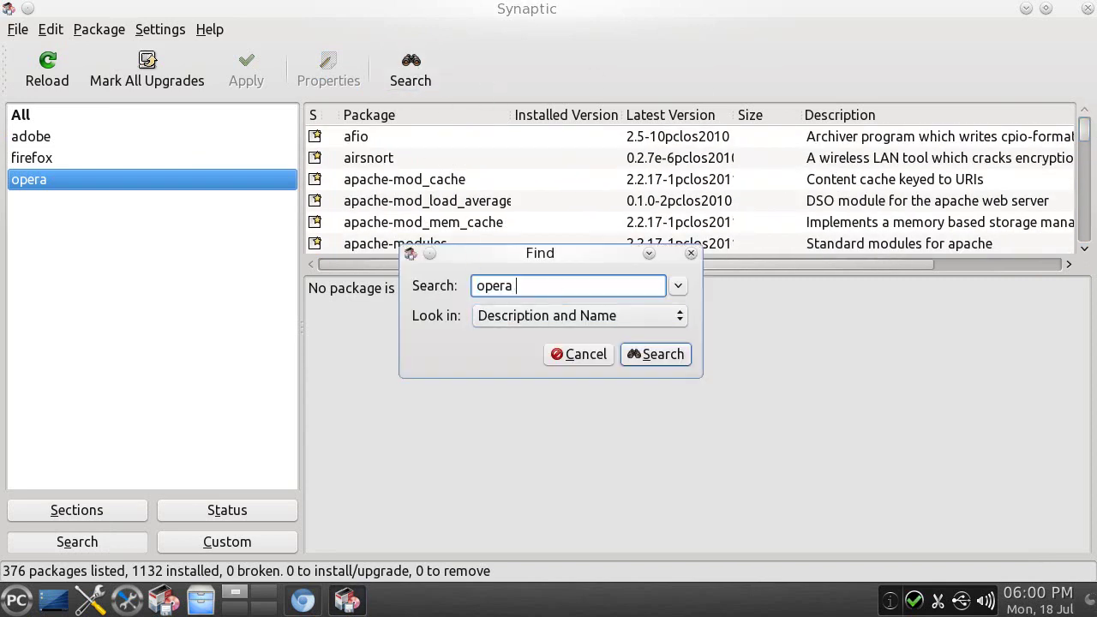
key("Return")
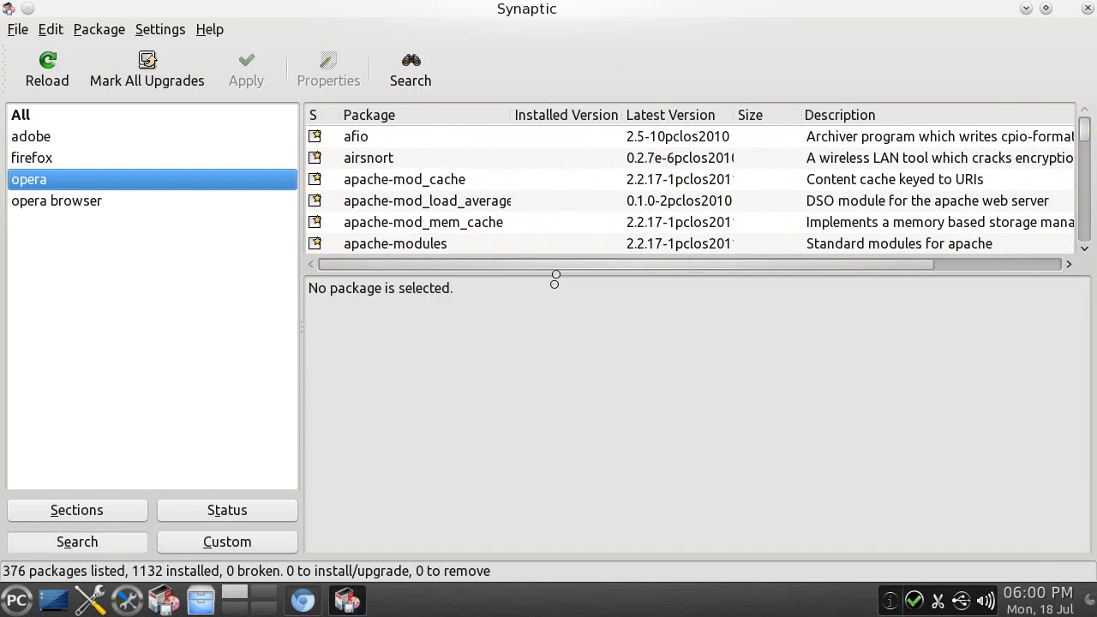
left_click(411, 69)
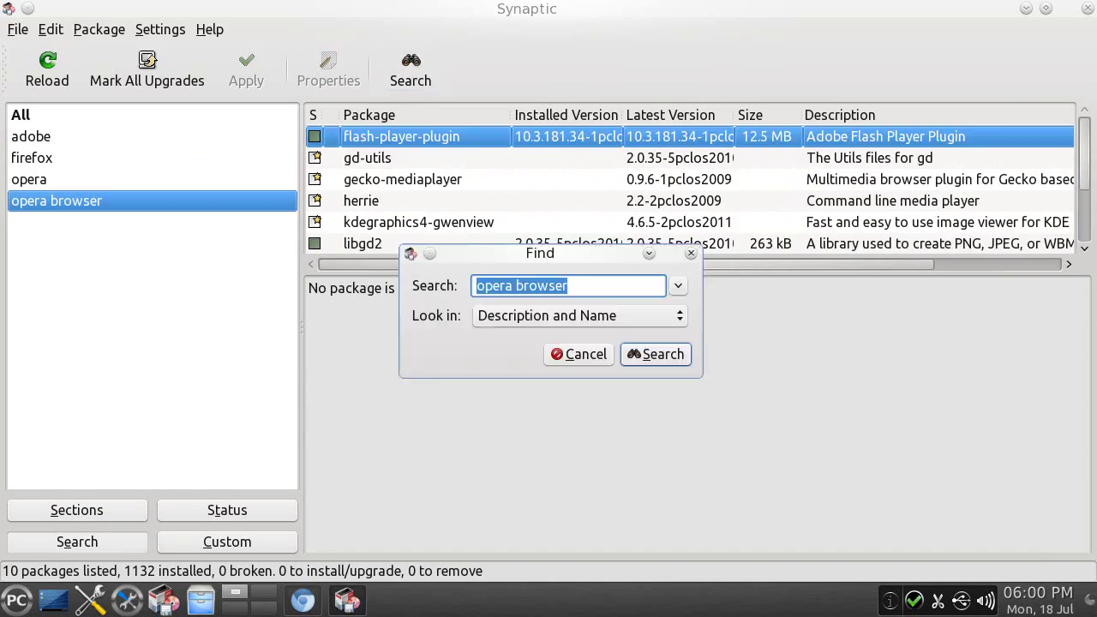
left_click(679, 317)
left_click(529, 300)
left_click(541, 286)
left_click_drag(513, 285, 660, 285)
key("BackSpace")
key("Return")
Step: Mark opera 11.50-1pclos2011 for installation and apply it, starting the 35.8 MB download
left_click(382, 144)
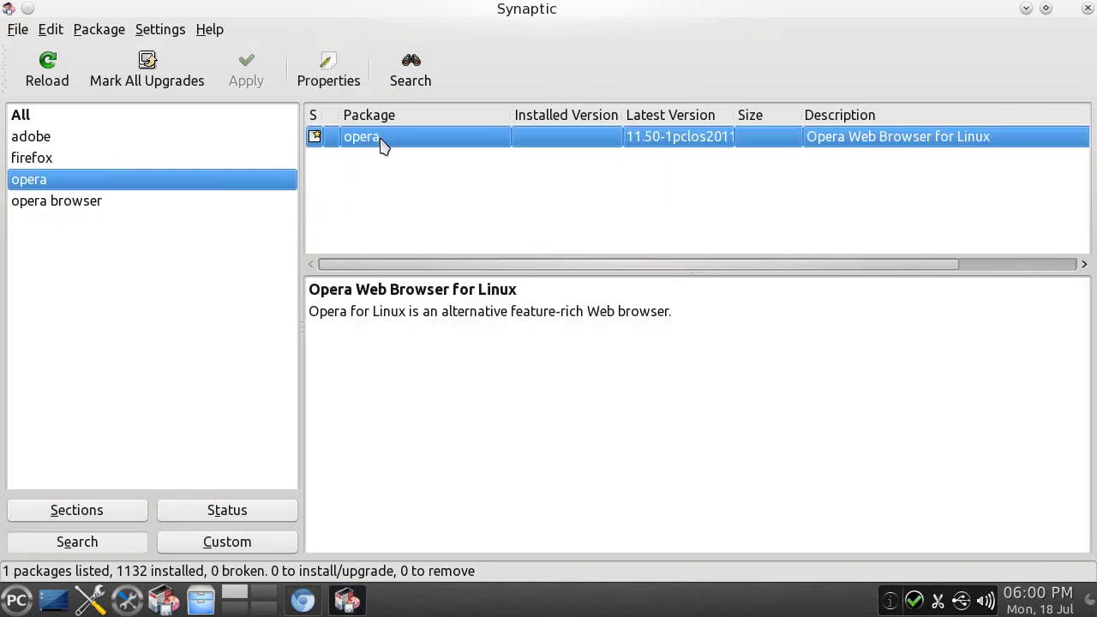
right_click(382, 142)
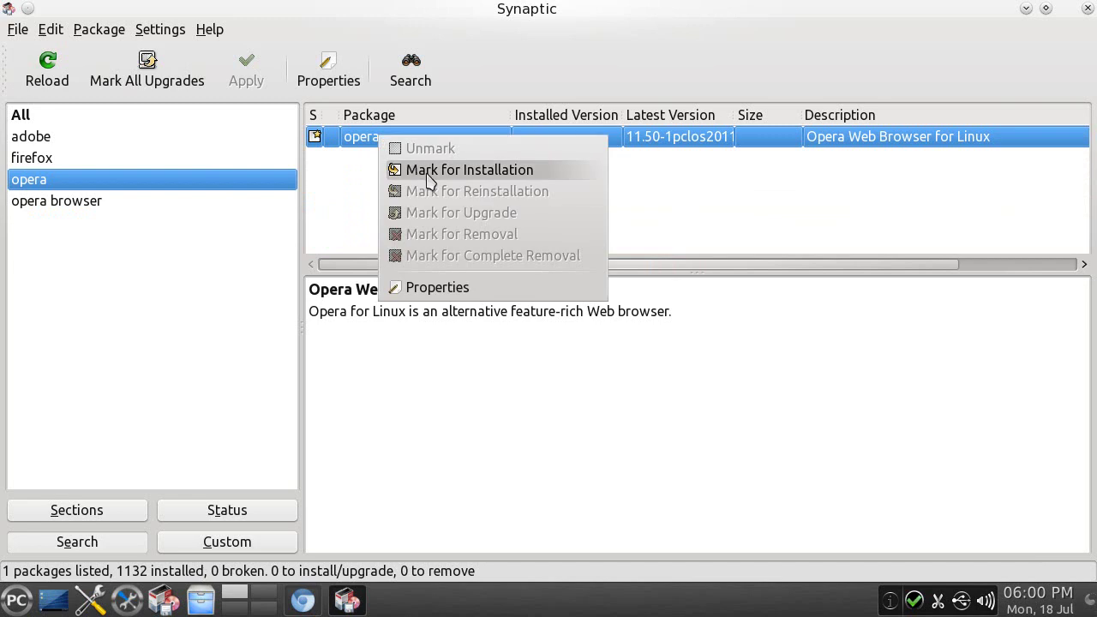
left_click(425, 170)
left_click(246, 68)
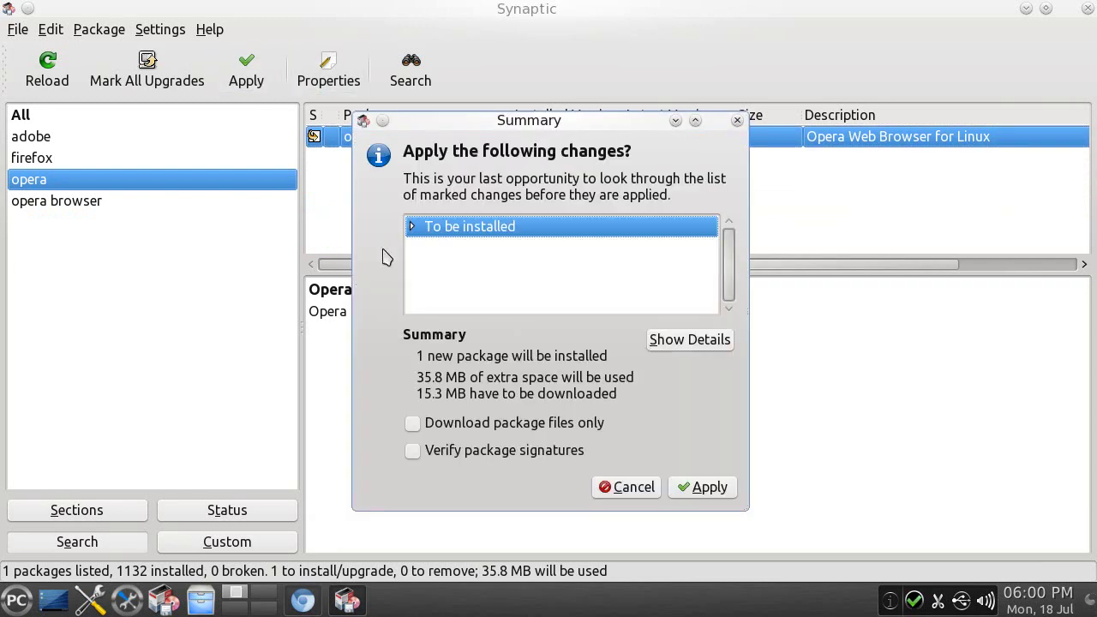
left_click(677, 485)
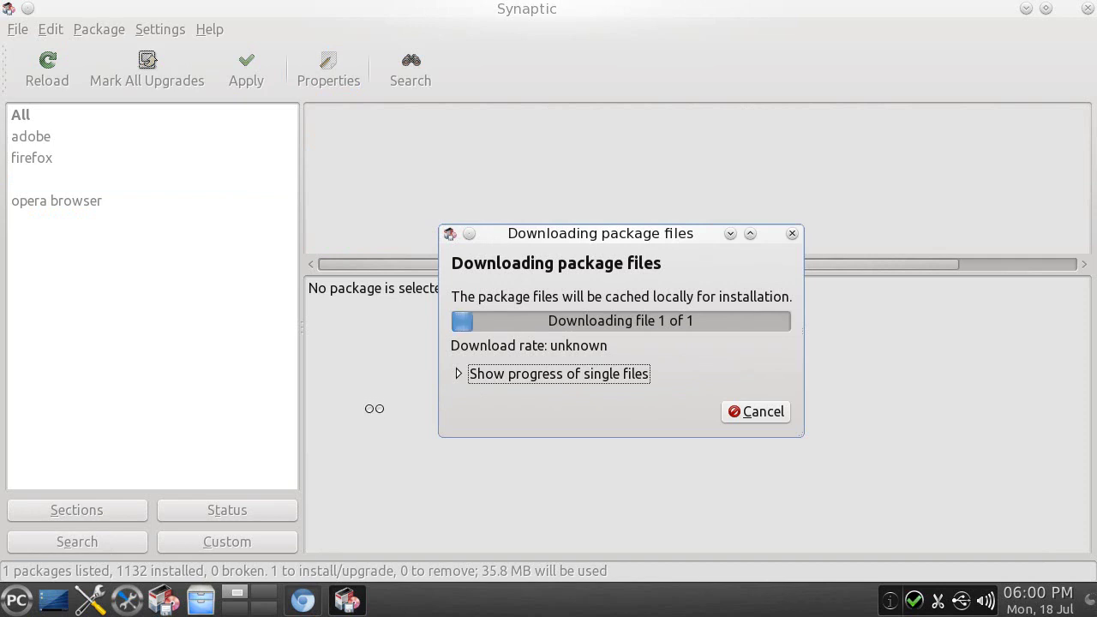
Step: Minimize Synaptic and the download window, then open, reposition and close the Home folder
left_click(1025, 9)
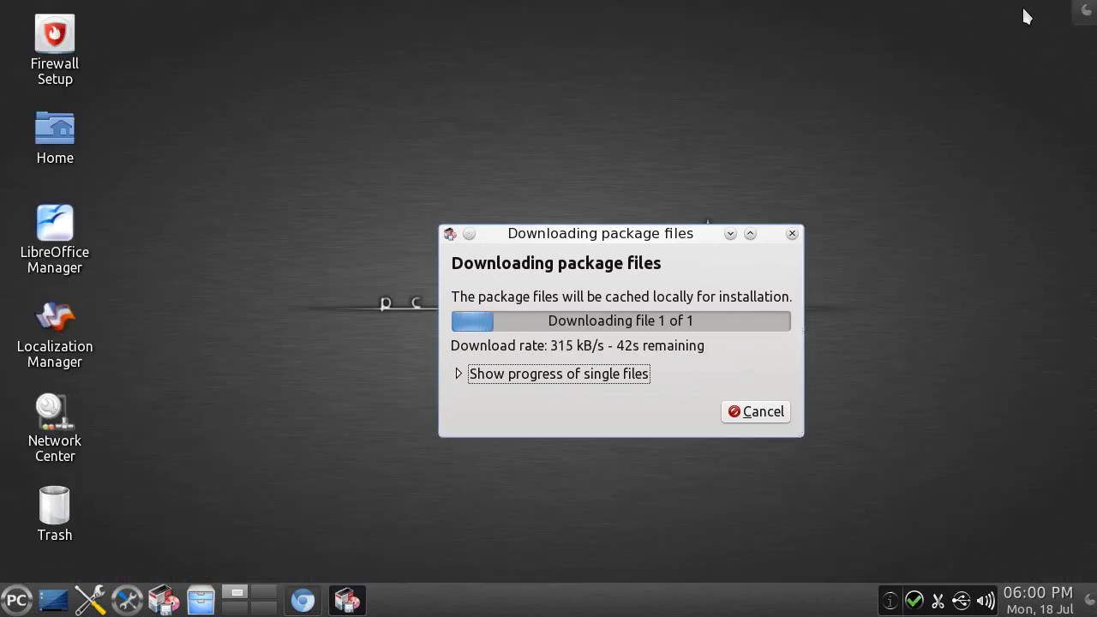
left_click(729, 234)
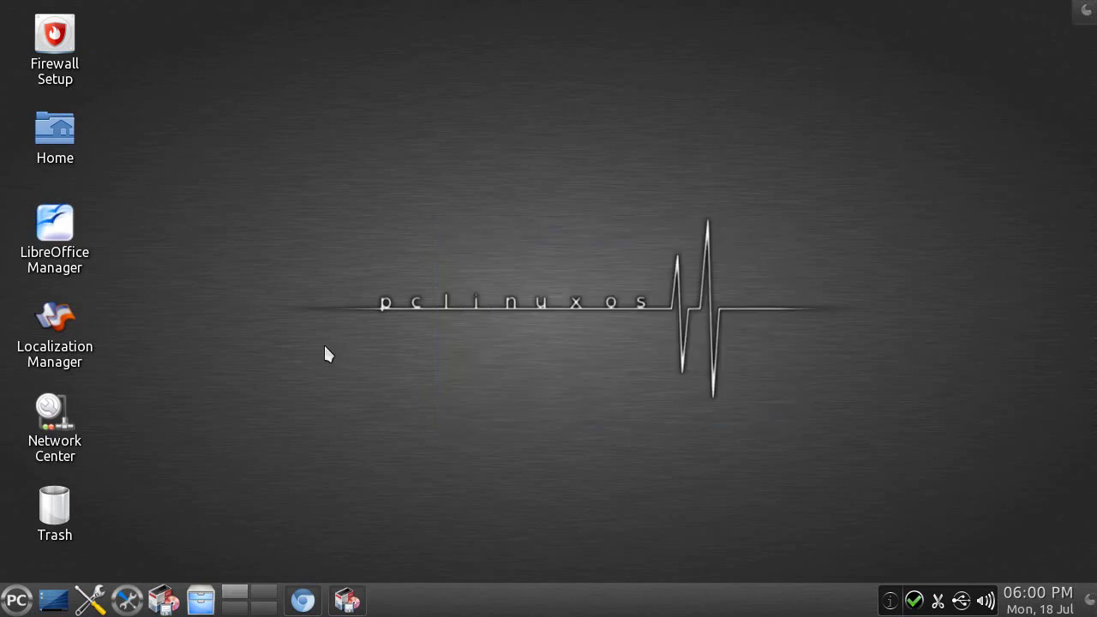
left_click(44, 120)
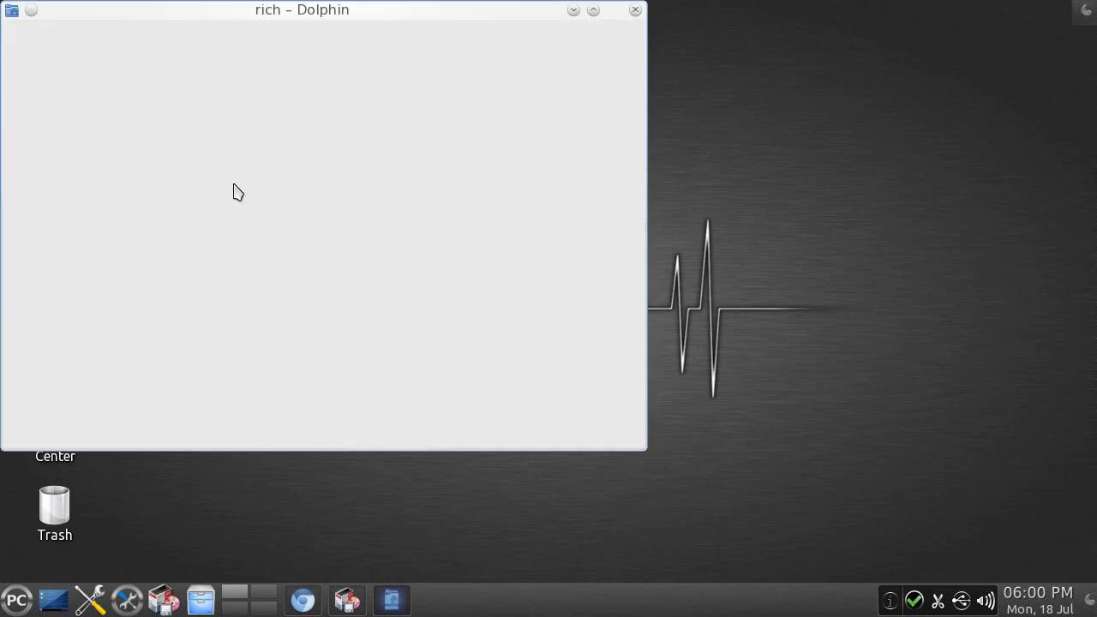
left_click_drag(362, 13, 568, 79)
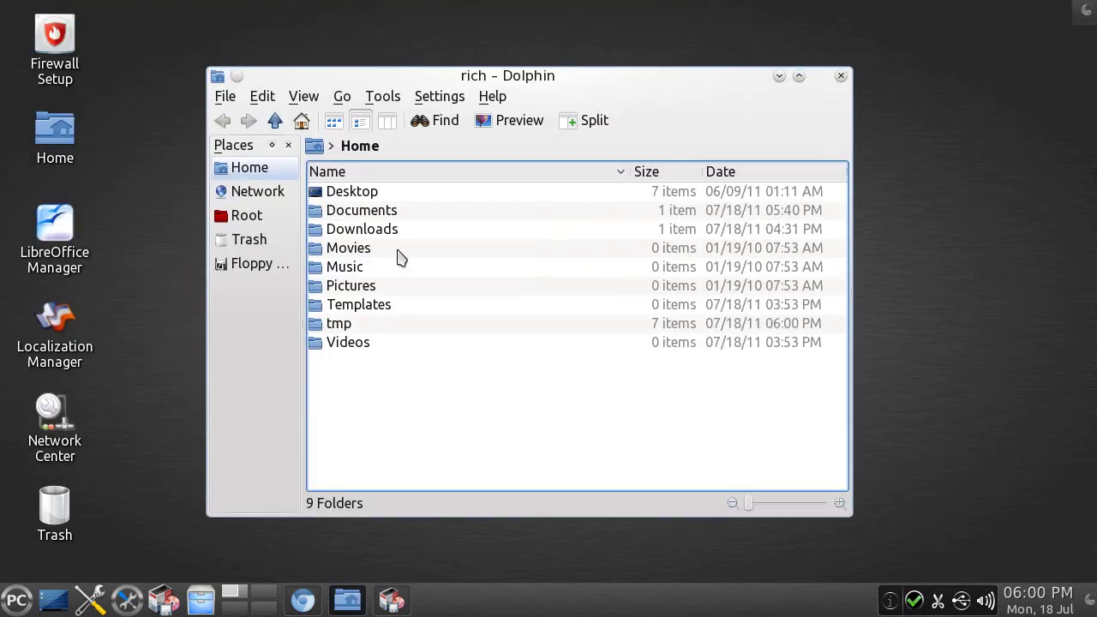
left_click(840, 77)
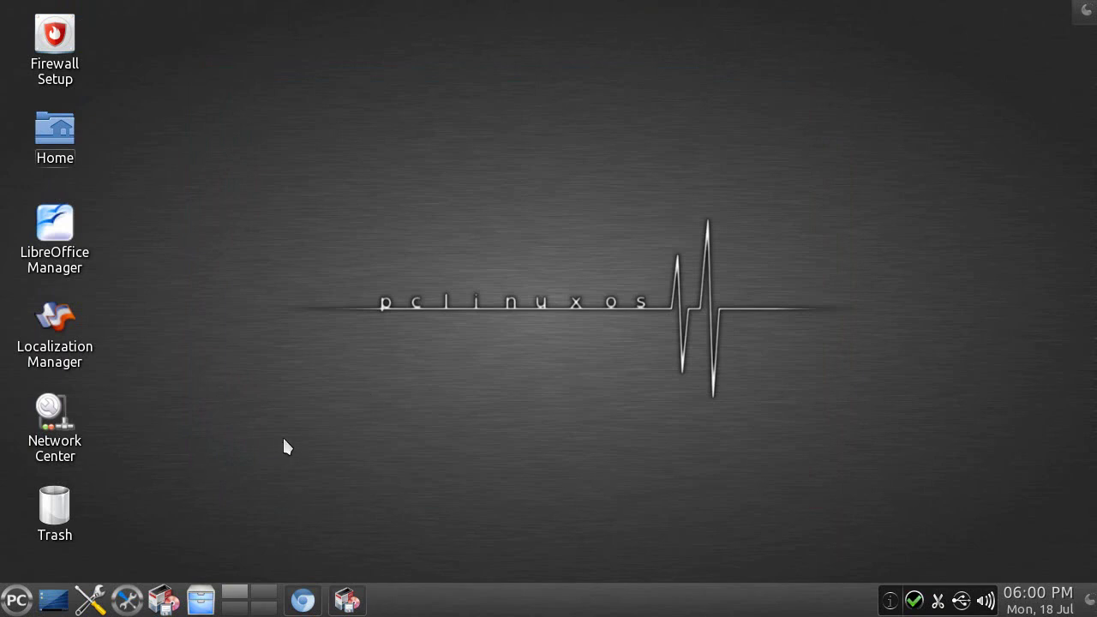